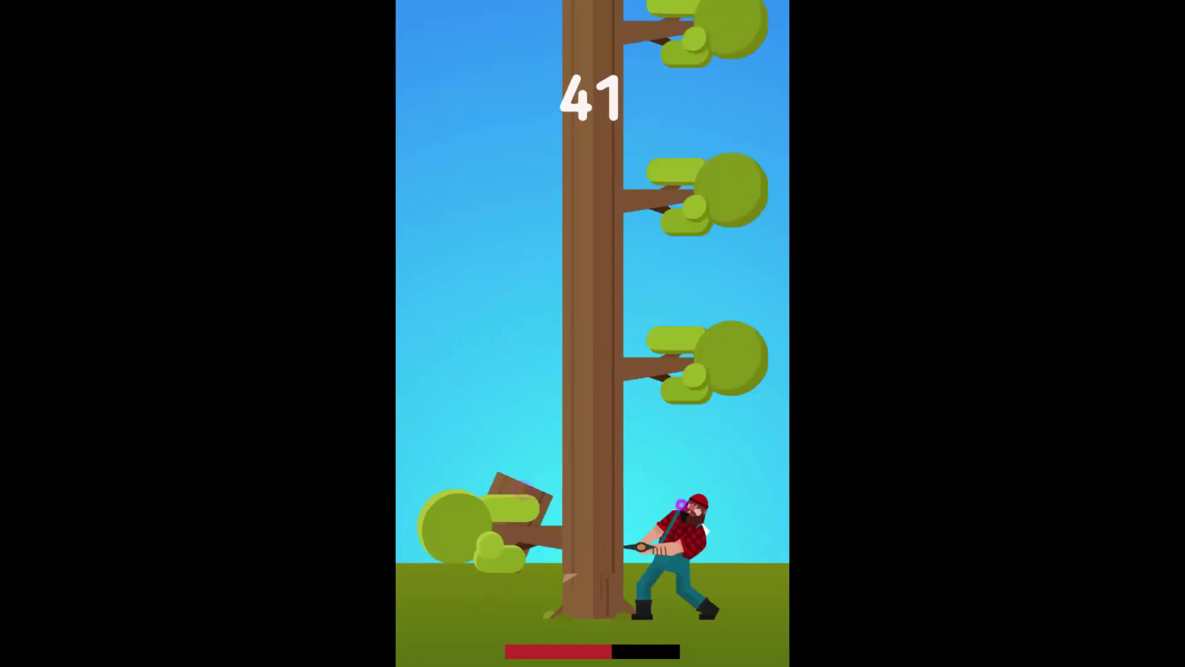
pyautogui.doubleClick(529, 491)
pyautogui.doubleClick(529, 491)
pyautogui.doubleClick(530, 492)
pyautogui.doubleClick(529, 492)
pyautogui.doubleClick(603, 503)
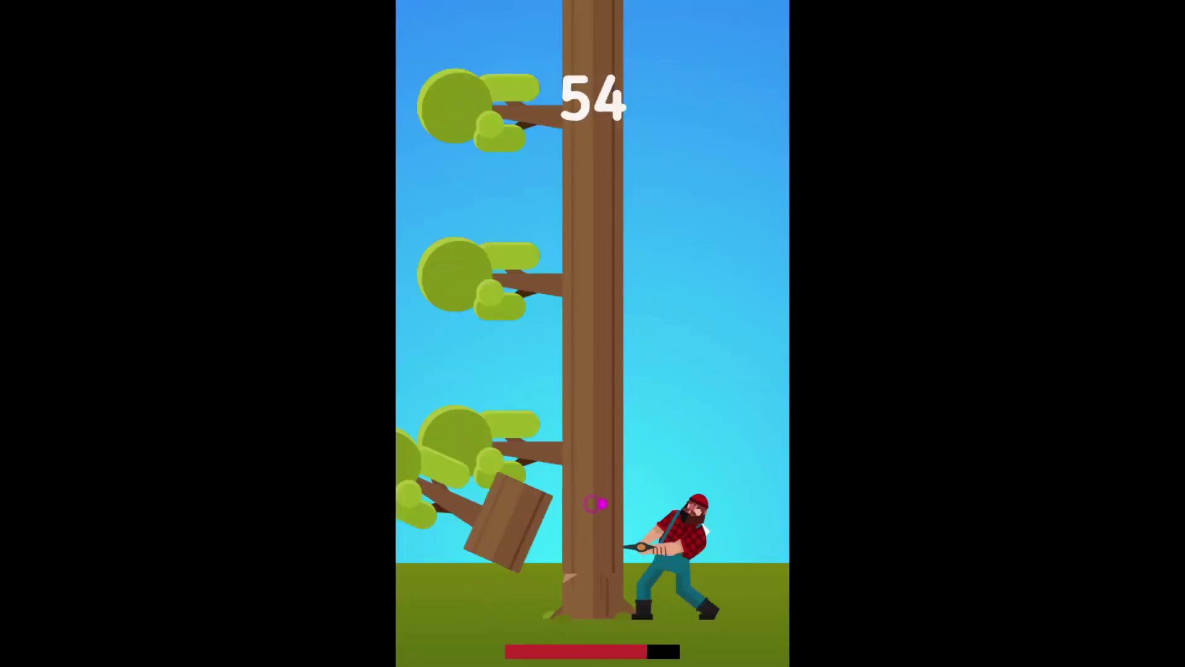
pyautogui.tripleClick(603, 503)
pyautogui.doubleClick(603, 502)
pyautogui.doubleClick(603, 502)
pyautogui.doubleClick(603, 503)
pyautogui.doubleClick(521, 503)
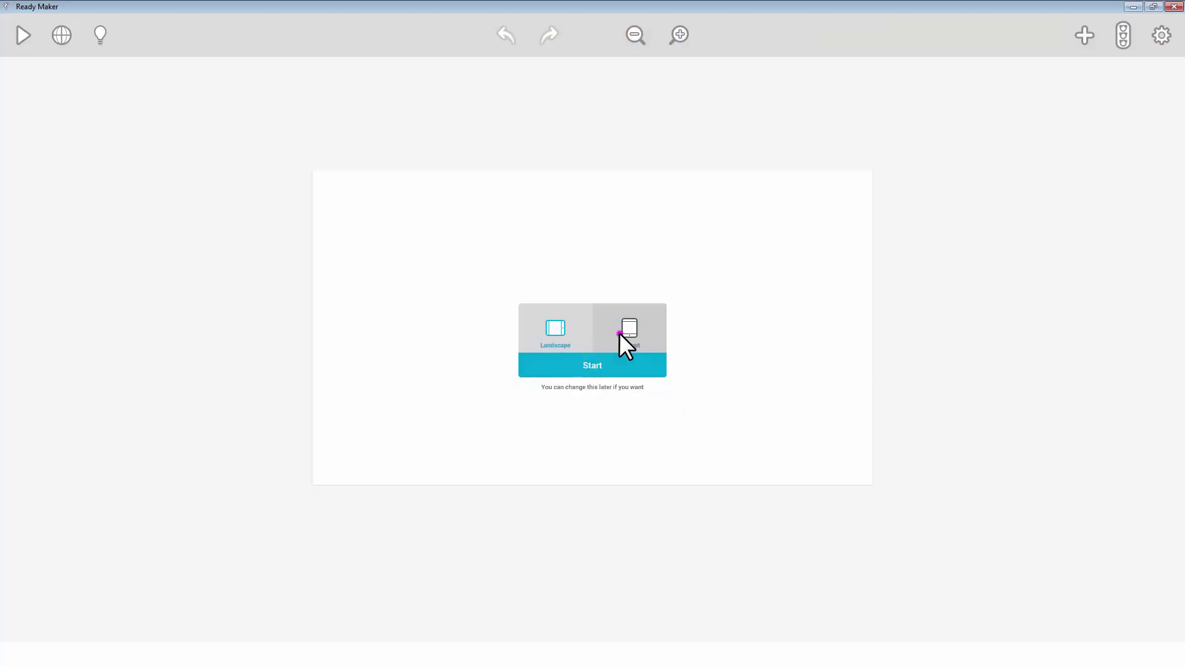
# Start a portrait project and place the uploaded Timberman_BG image so it fills the scene.
pyautogui.click(622, 335)
pyautogui.click(602, 367)
pyautogui.click(1084, 35)
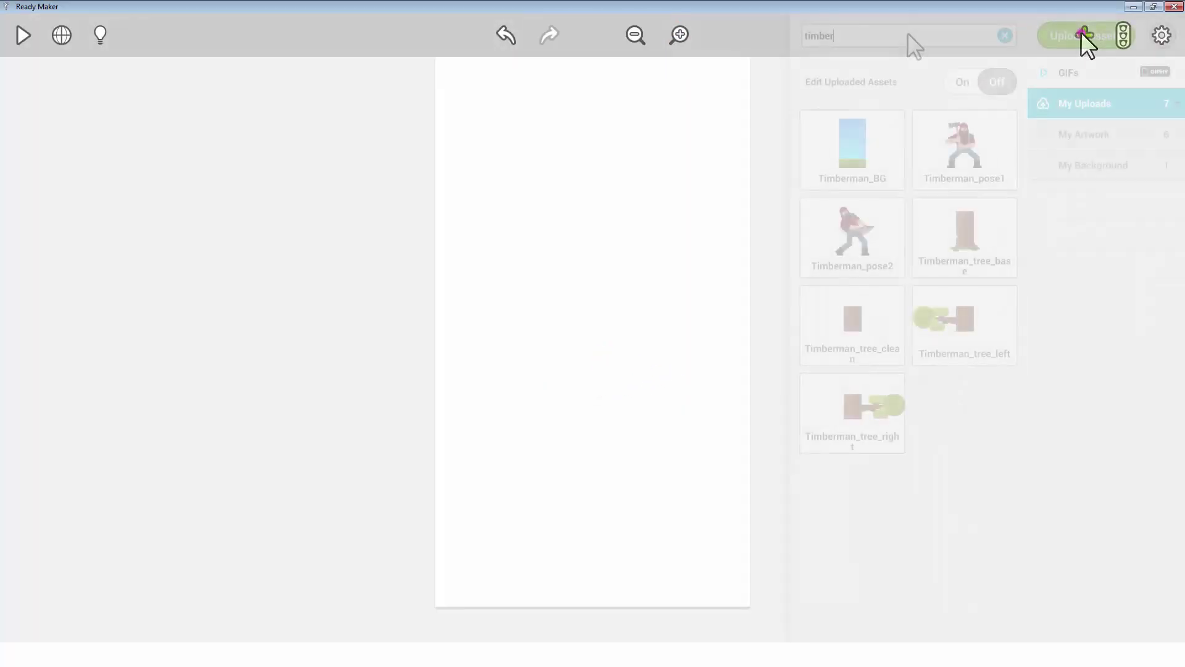
pyautogui.moveTo(849, 148); pyautogui.dragTo(586, 309)
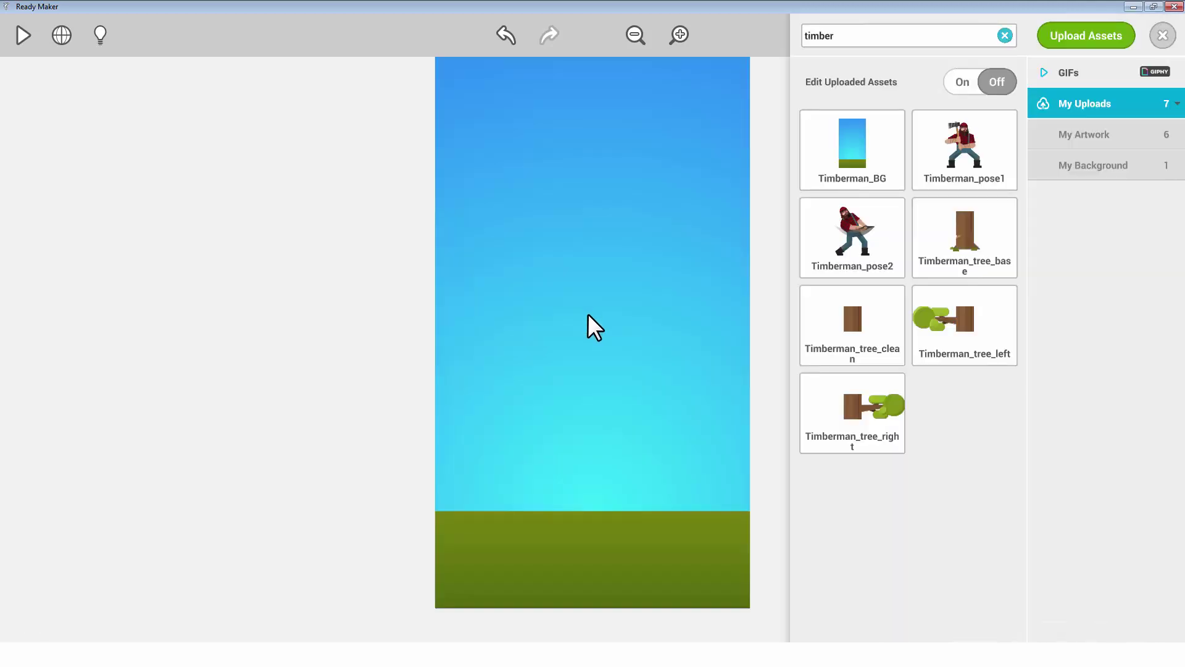
# Add a bordered circle and move it to the empty area above the background.
pyautogui.moveTo(847, 186); pyautogui.dragTo(518, 134)
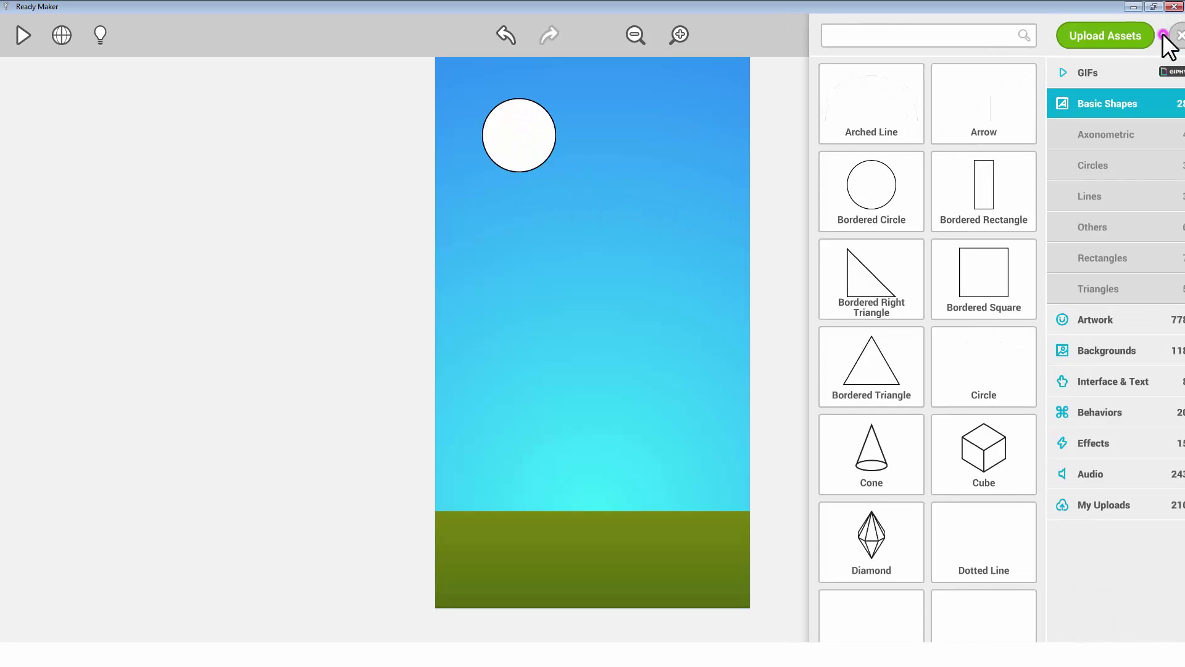
pyautogui.click(1163, 36)
pyautogui.moveTo(765, 109); pyautogui.dragTo(770, 267)
pyautogui.moveTo(514, 287); pyautogui.dragTo(542, 118)
pyautogui.moveTo(770, 152); pyautogui.dragTo(750, 279)
pyautogui.click(574, 268)
pyautogui.moveTo(540, 259); pyautogui.dragTo(566, 226)
# Make the bordered circle non-solid and rename it SpawnL.
pyautogui.click(17, 37)
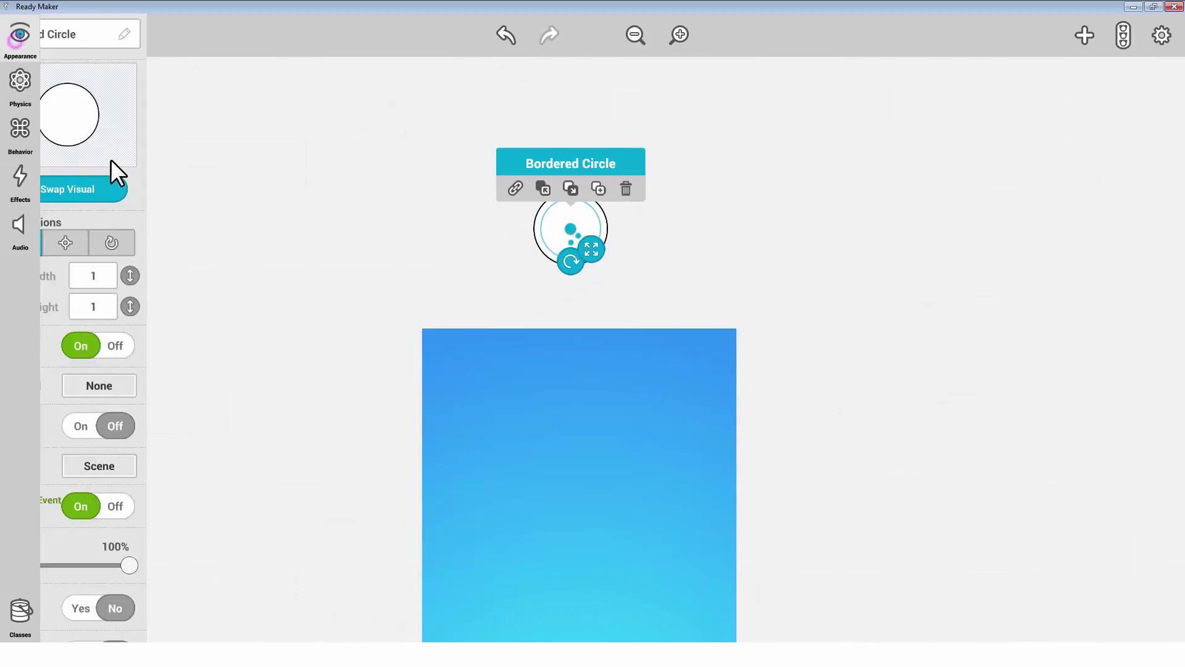
pyautogui.click(168, 347)
pyautogui.click(123, 38)
pyautogui.write('SpawnL')
# Set SpawnL's width and height to 0.86.
pyautogui.click(137, 275)
pyautogui.write('0.86')
pyautogui.click(143, 305)
pyautogui.write('0.86')
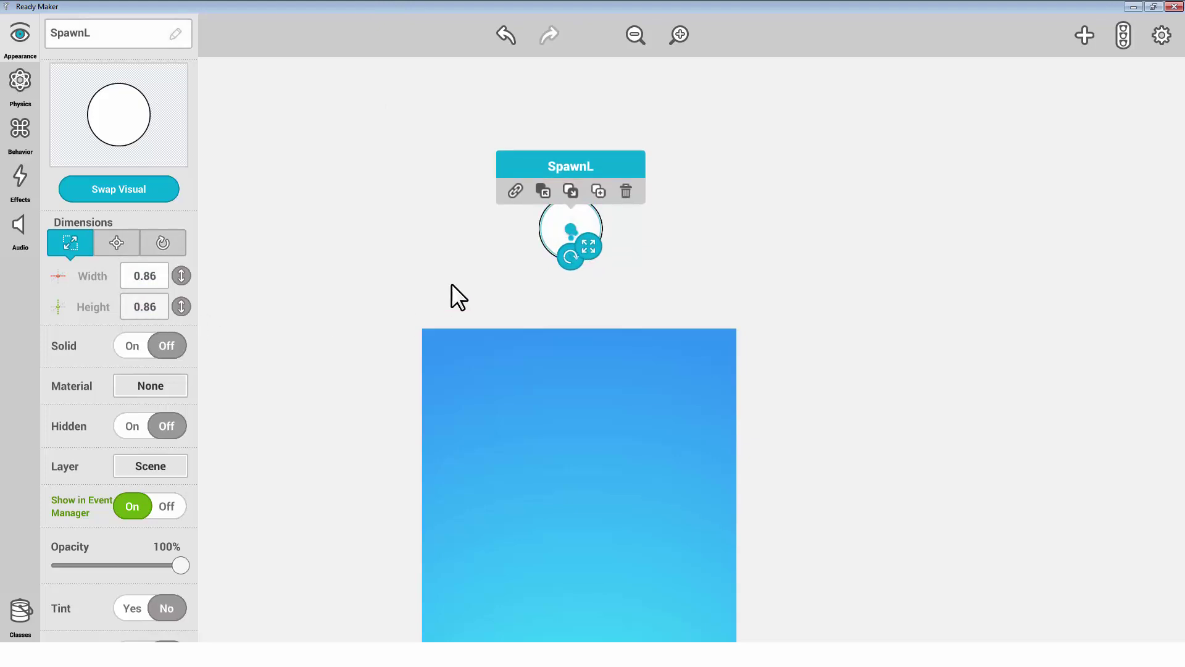
# Position SpawnL above the background at X -0.85 and Y 4.4.
pyautogui.moveTo(568, 231); pyautogui.dragTo(506, 262)
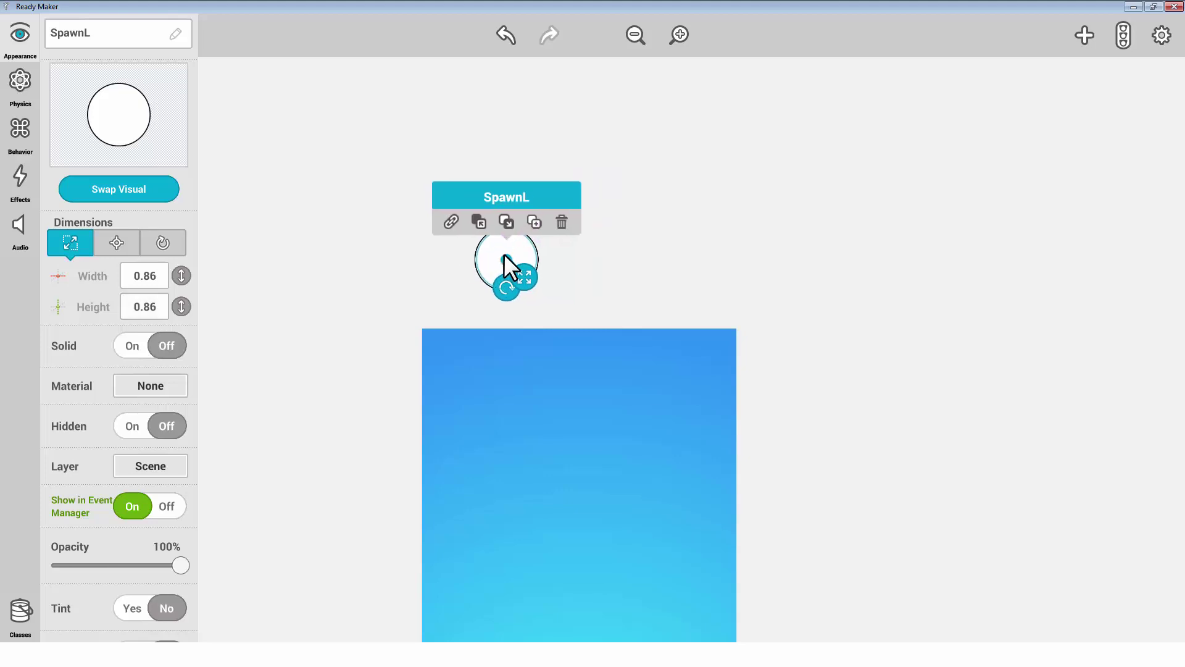
pyautogui.click(112, 239)
pyautogui.write('5')
pyautogui.click(148, 306)
pyautogui.write('4.4')
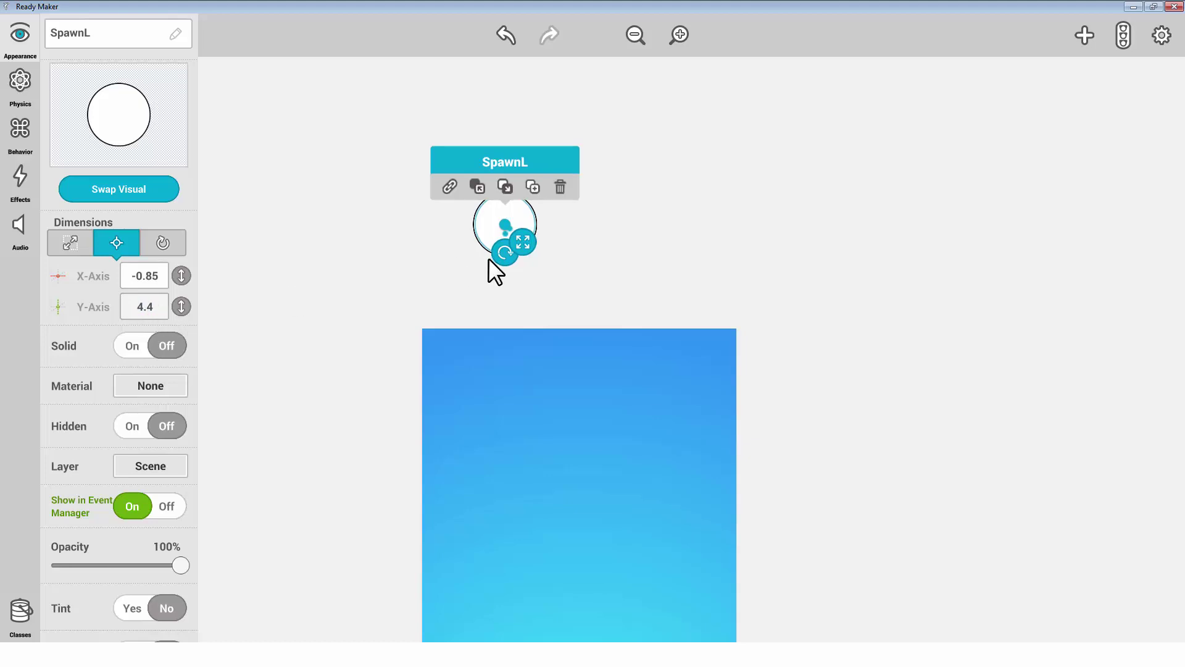
# Duplicate SpawnL as SpawnR and set the copy's X position to 0.85.
pyautogui.click(531, 185)
pyautogui.click(20, 43)
pyautogui.moveTo(121, 39); pyautogui.dragTo(83, 36)
pyautogui.write('R')
pyautogui.click(131, 234)
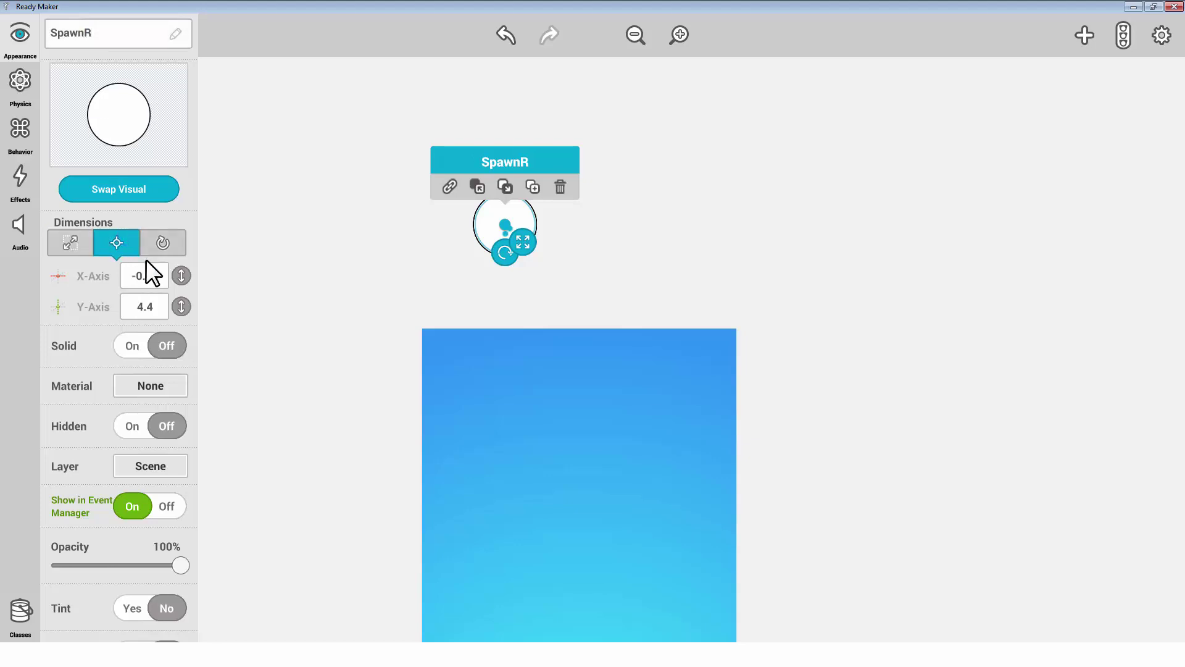
pyautogui.write('0.85')
pyautogui.press('Return')
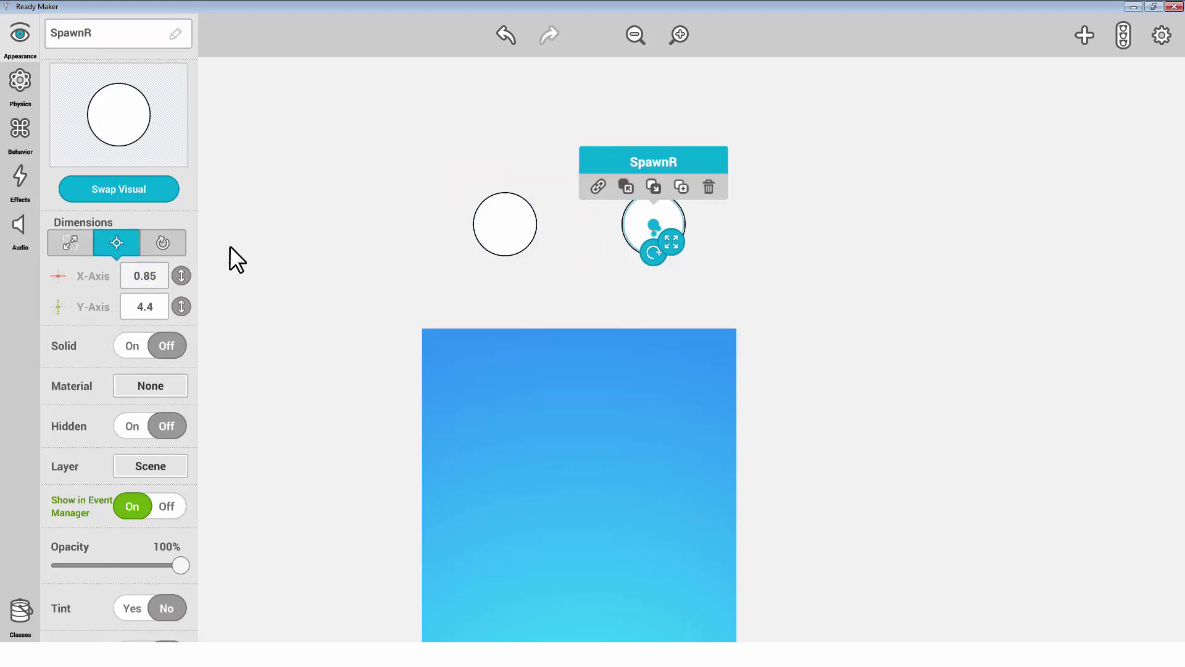
# Duplicate SpawnR as SpawnTree, with the copy's X position set to 0.
pyautogui.click(682, 186)
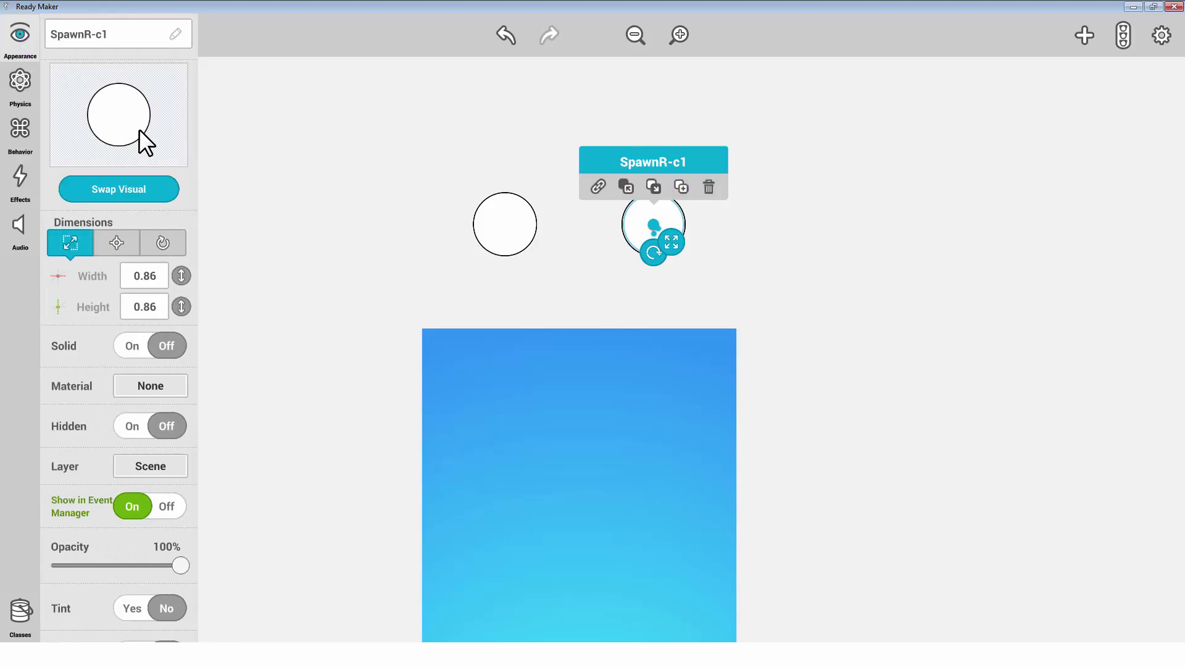
pyautogui.click(126, 245)
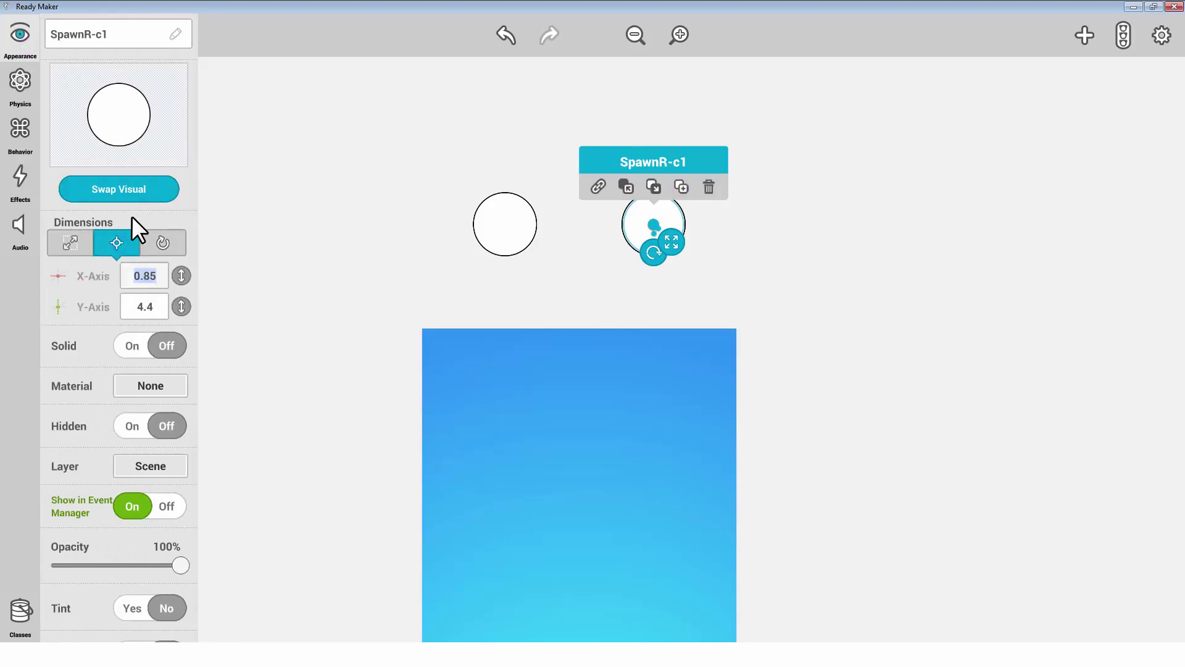
pyautogui.write('0')
pyautogui.moveTo(112, 39); pyautogui.dragTo(80, 34)
pyautogui.write('Tree')
# Set SpawnTree's width and height to 1.
pyautogui.click(57, 247)
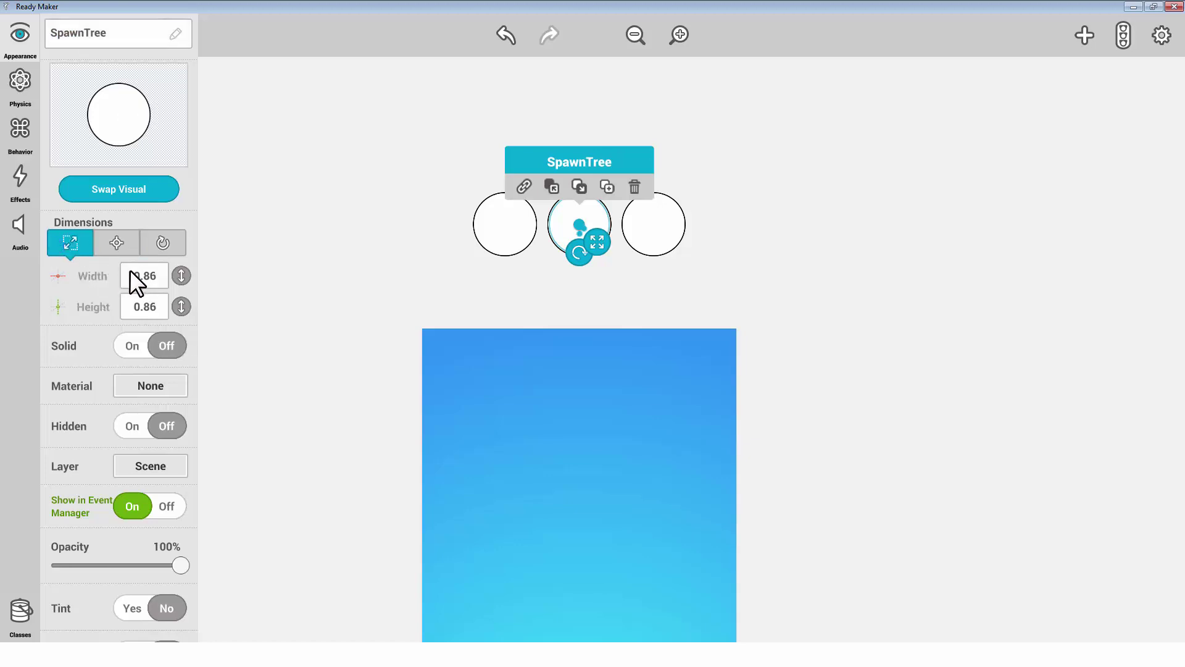
pyautogui.write('1')
pyautogui.click(147, 306)
pyautogui.write('1')
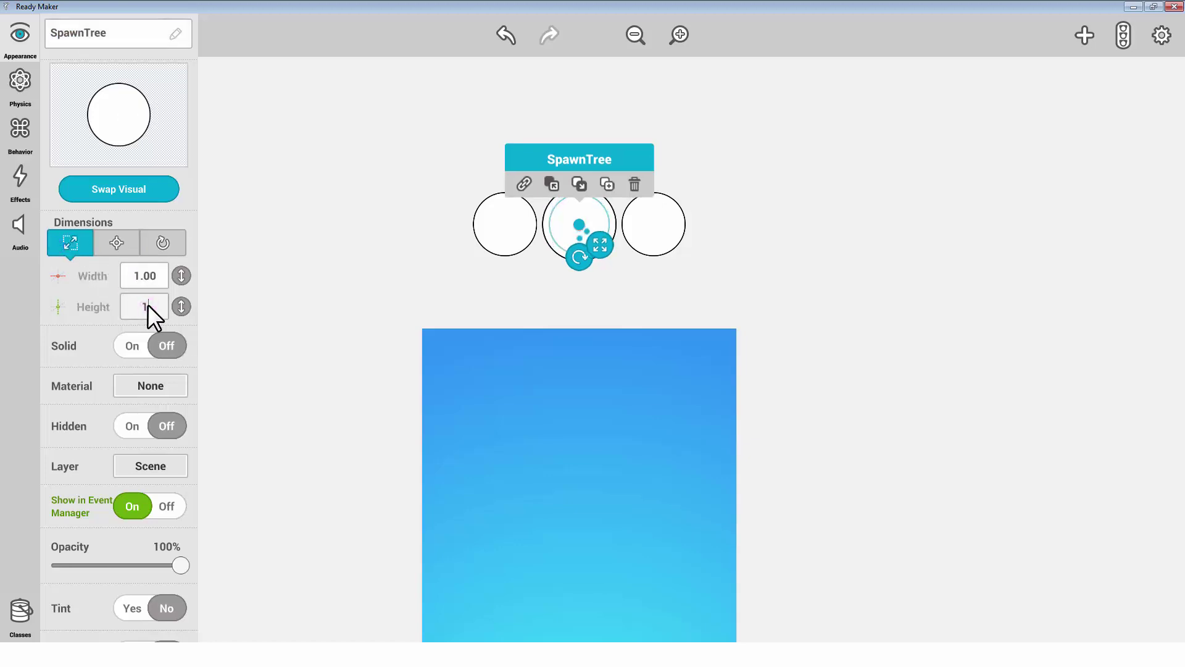
# Duplicate SpawnTree as SpawnCleanTree and set the copy's Y position to 3.73.
pyautogui.click(607, 184)
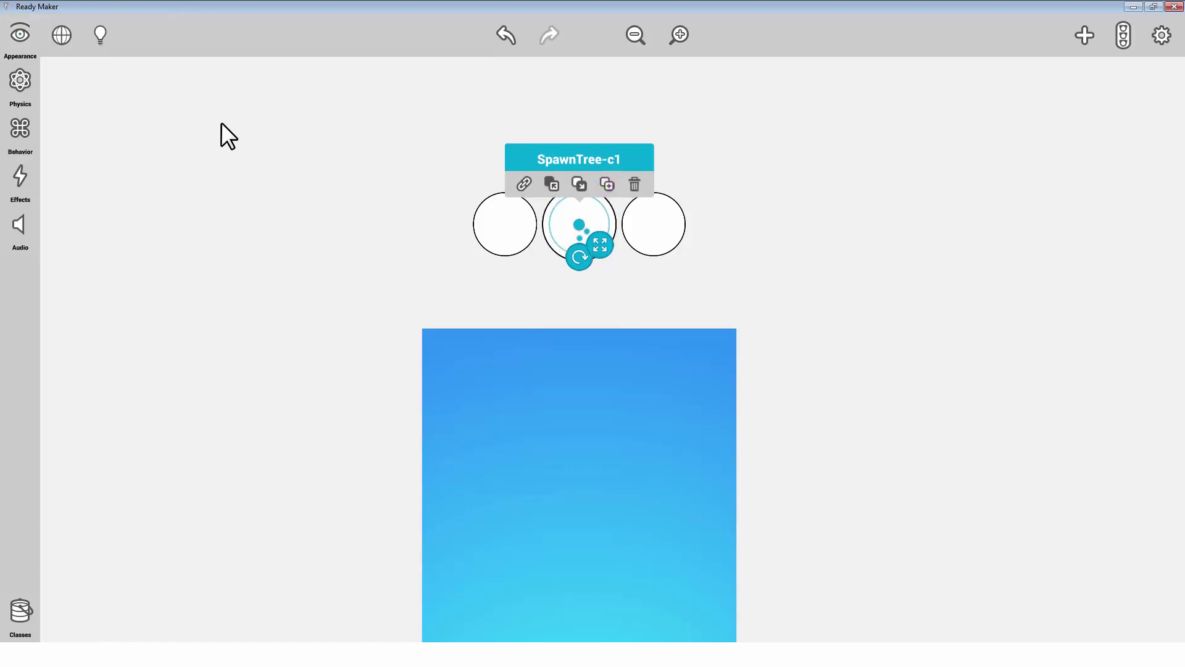
pyautogui.click(20, 37)
pyautogui.press('BackSpace')
pyautogui.press('BackSpace')
pyautogui.press('BackSpace')
pyautogui.press('BackSpace')
pyautogui.press('BackSpace')
pyautogui.press('BackSpace')
pyautogui.press('BackSpace')
pyautogui.write('CleanTree')
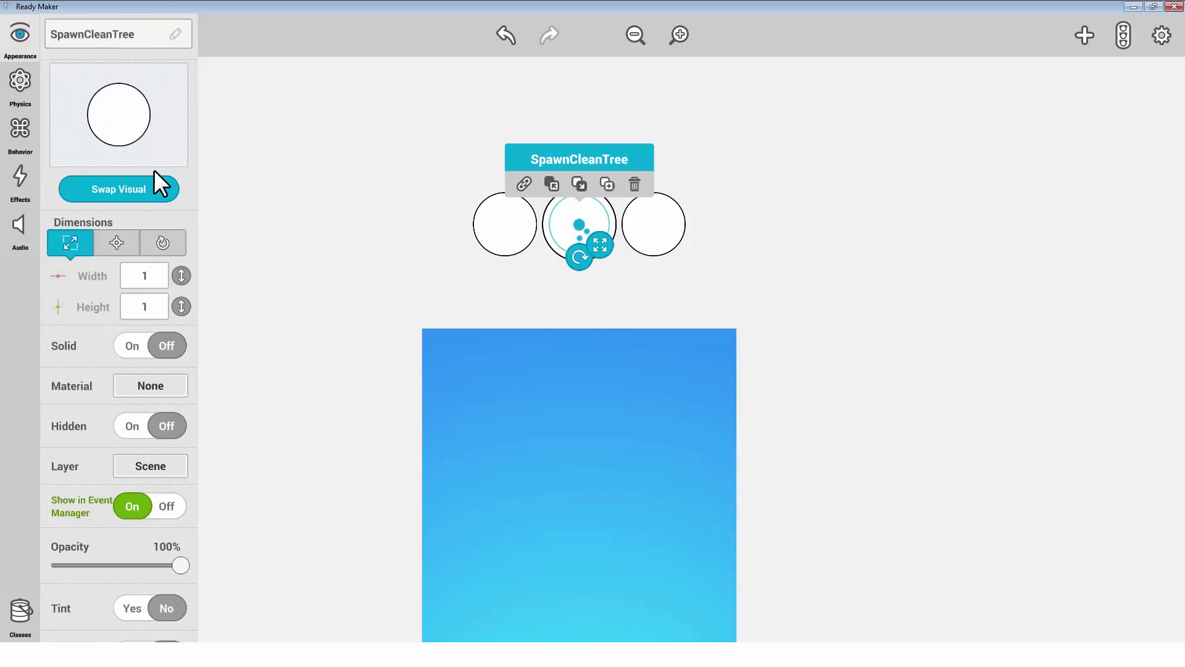
pyautogui.click(114, 244)
pyautogui.click(146, 309)
pyautogui.write('3.73')
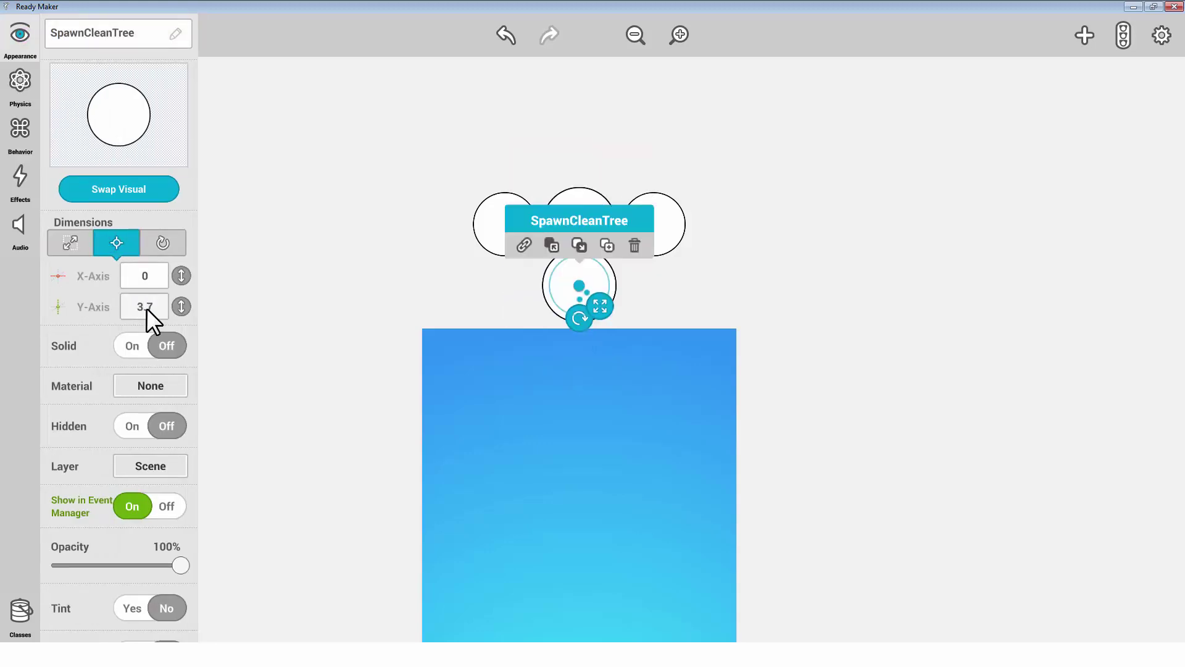
# Duplicate SpawnCleanTree and rename the copy LastTree.
pyautogui.click(607, 243)
pyautogui.click(20, 36)
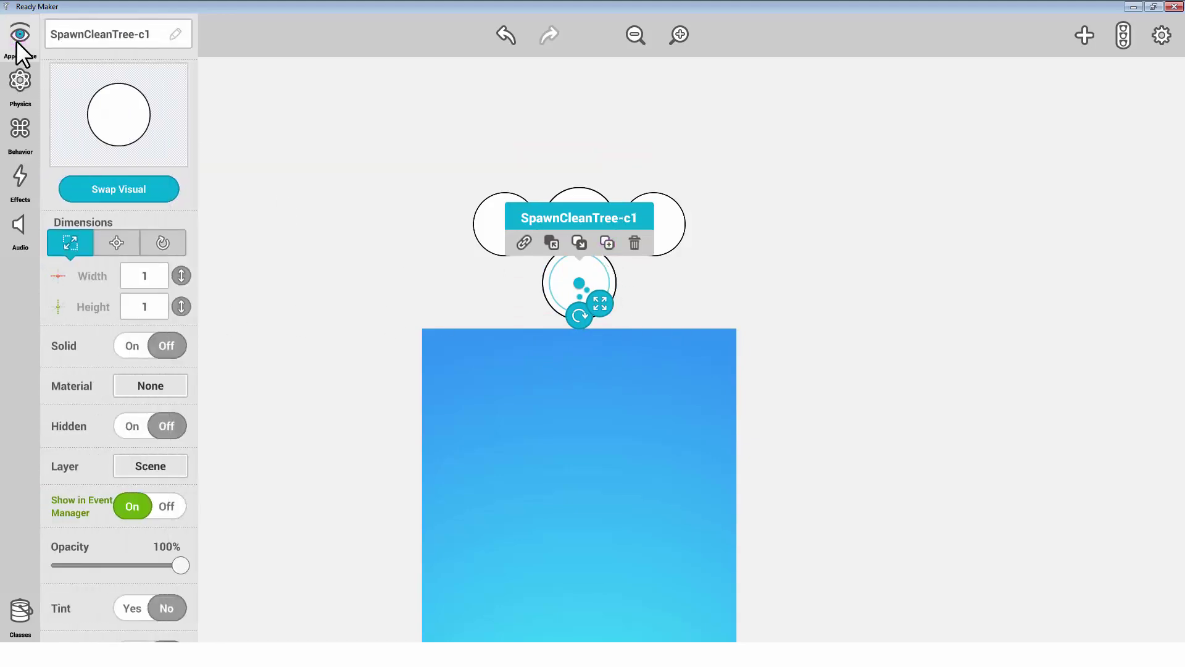
pyautogui.click(109, 35)
pyautogui.write('LastTree')
pyautogui.press('Return')
# Set LastTree's width and height to 0.6.
pyautogui.click(149, 276)
pyautogui.write('0.6')
pyautogui.press('Return')
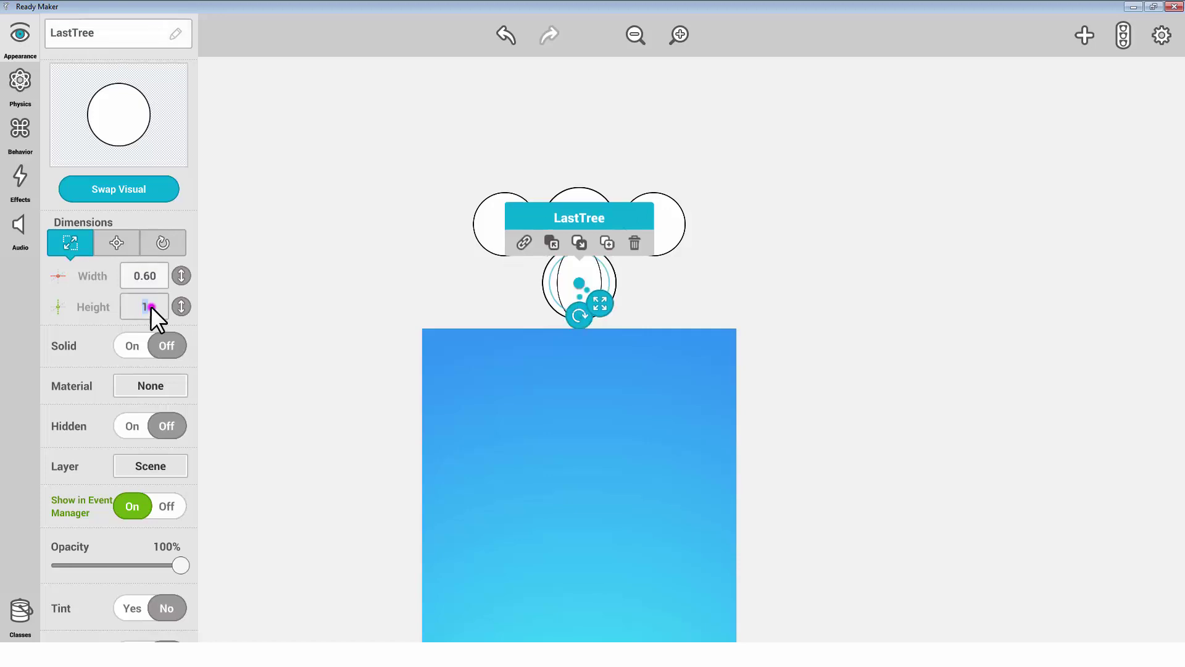
pyautogui.write('0.6')
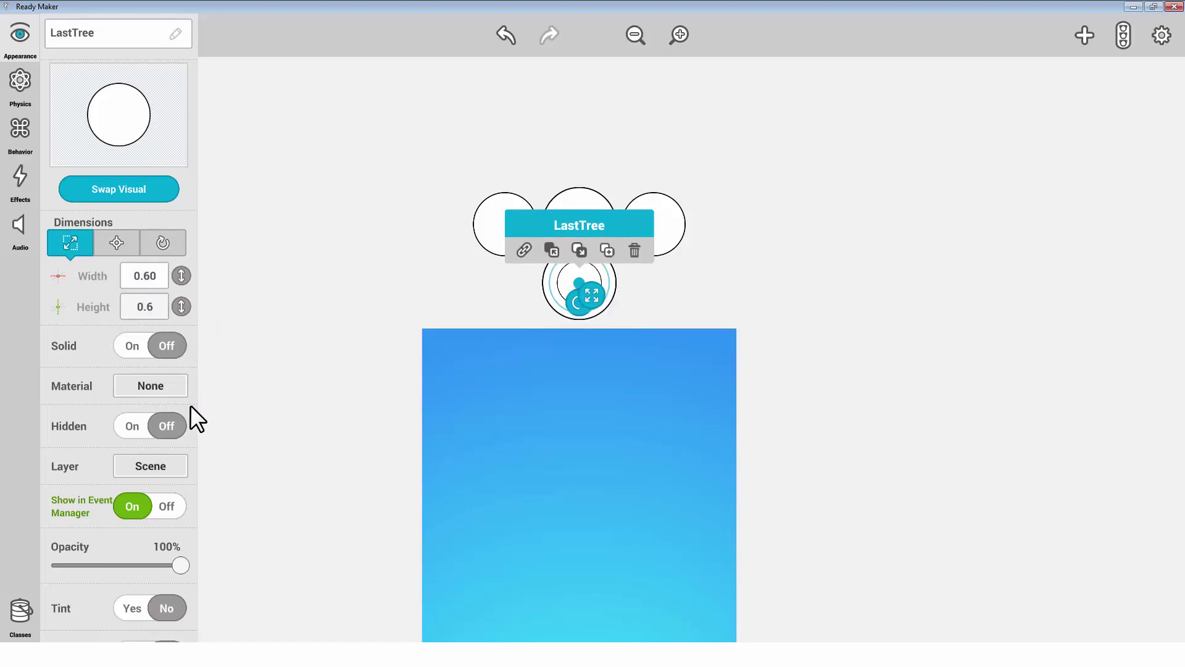
# Enable the tint on LastTree and colour it light purple.
pyautogui.scroll(-5, 185, 247)
pyautogui.click(132, 341)
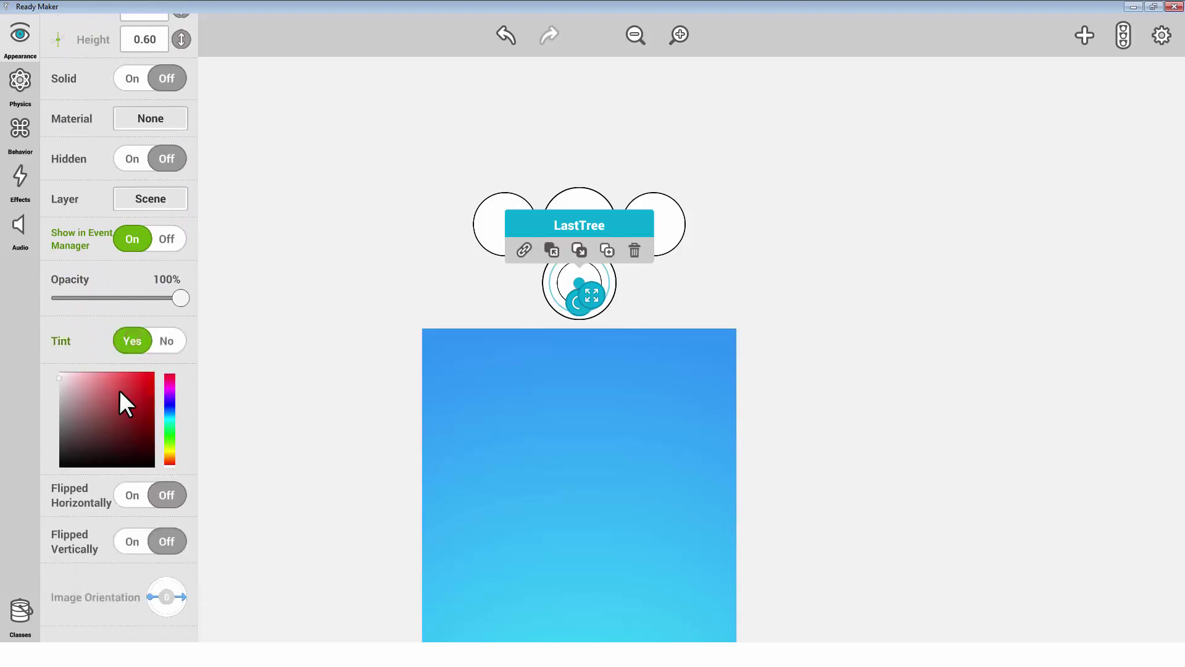
pyautogui.click(98, 368)
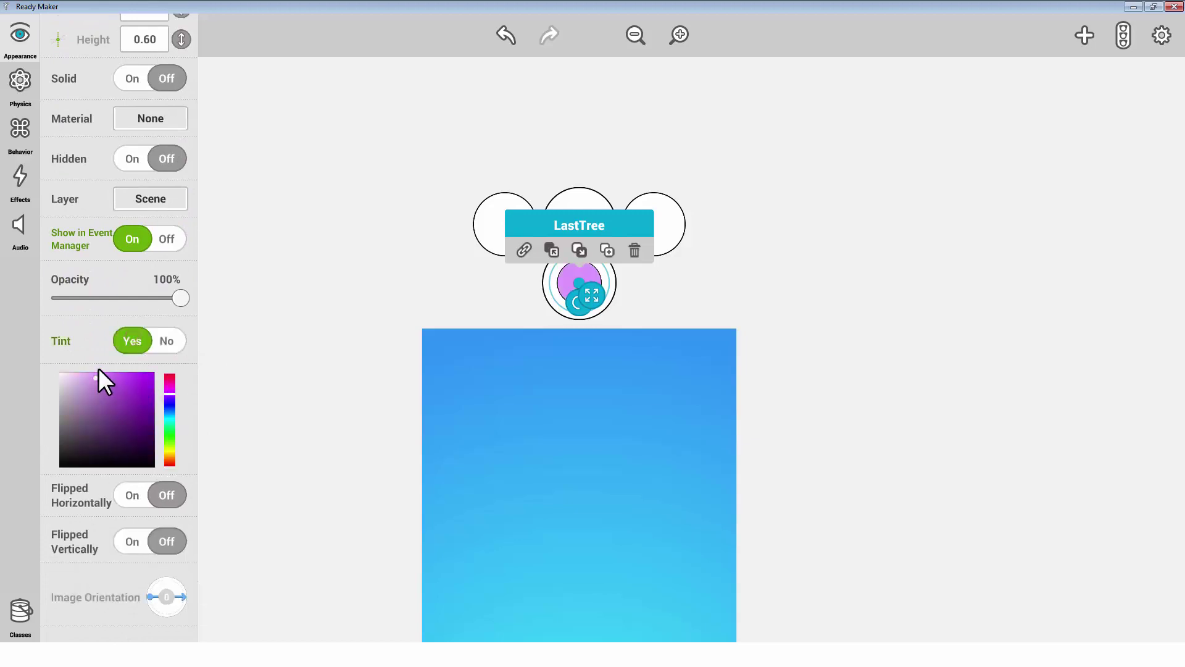
pyautogui.click(284, 279)
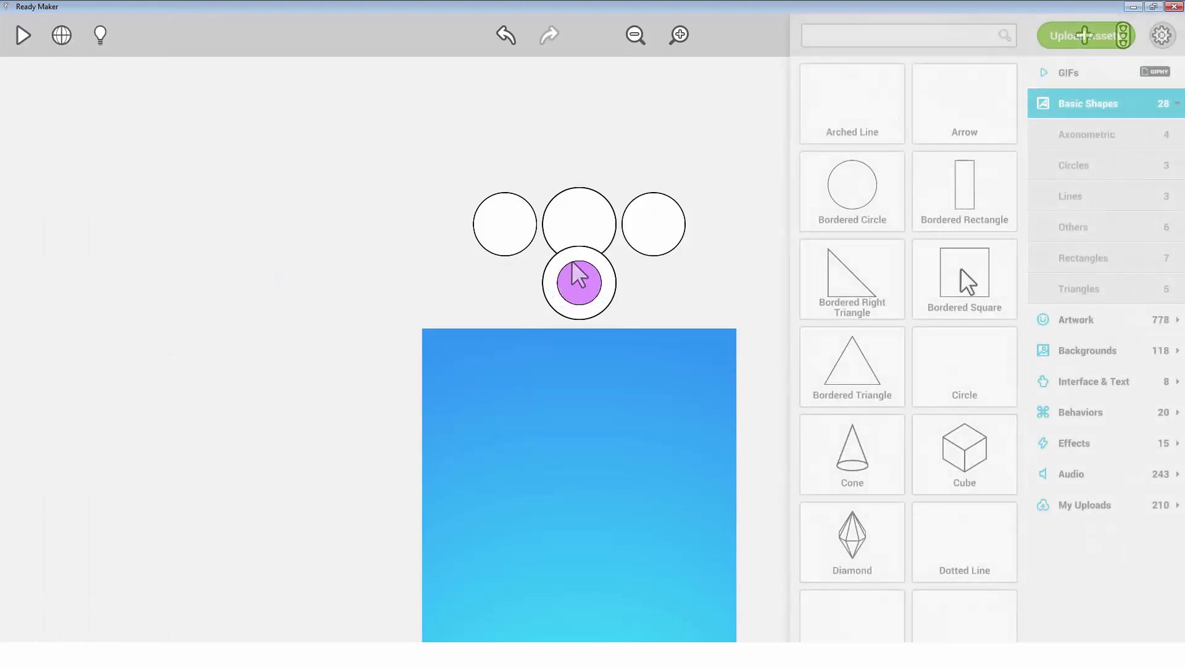
# Add a bordered square in the empty area to the left of the background.
pyautogui.moveTo(966, 276); pyautogui.dragTo(206, 282)
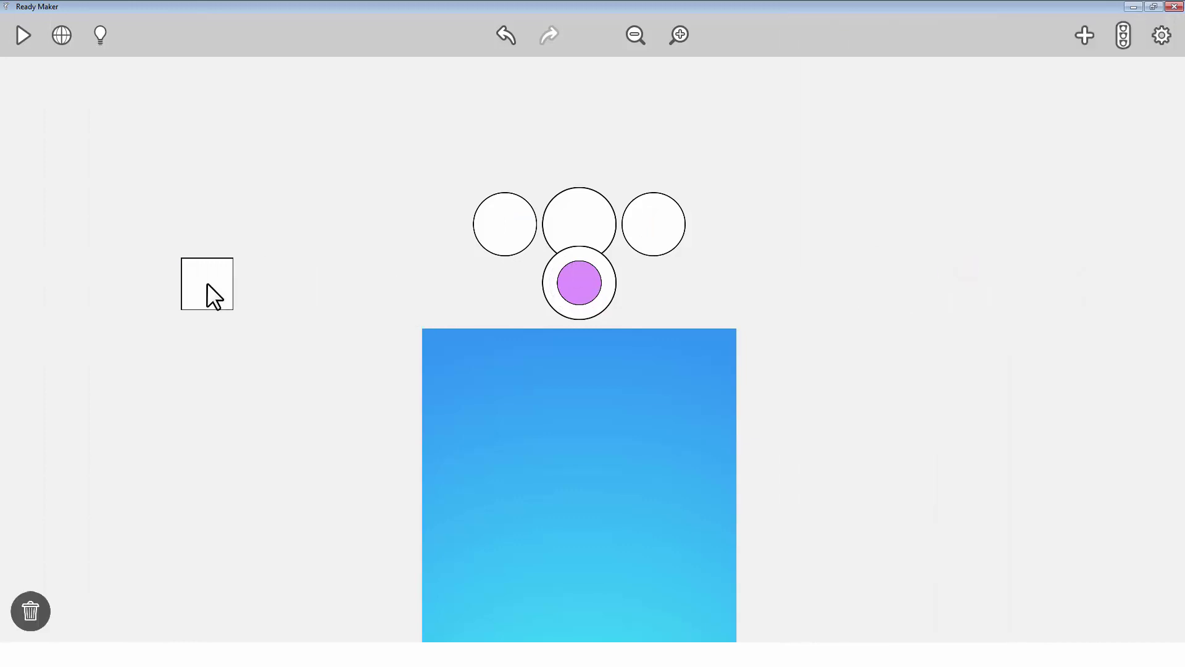
pyautogui.click(1163, 35)
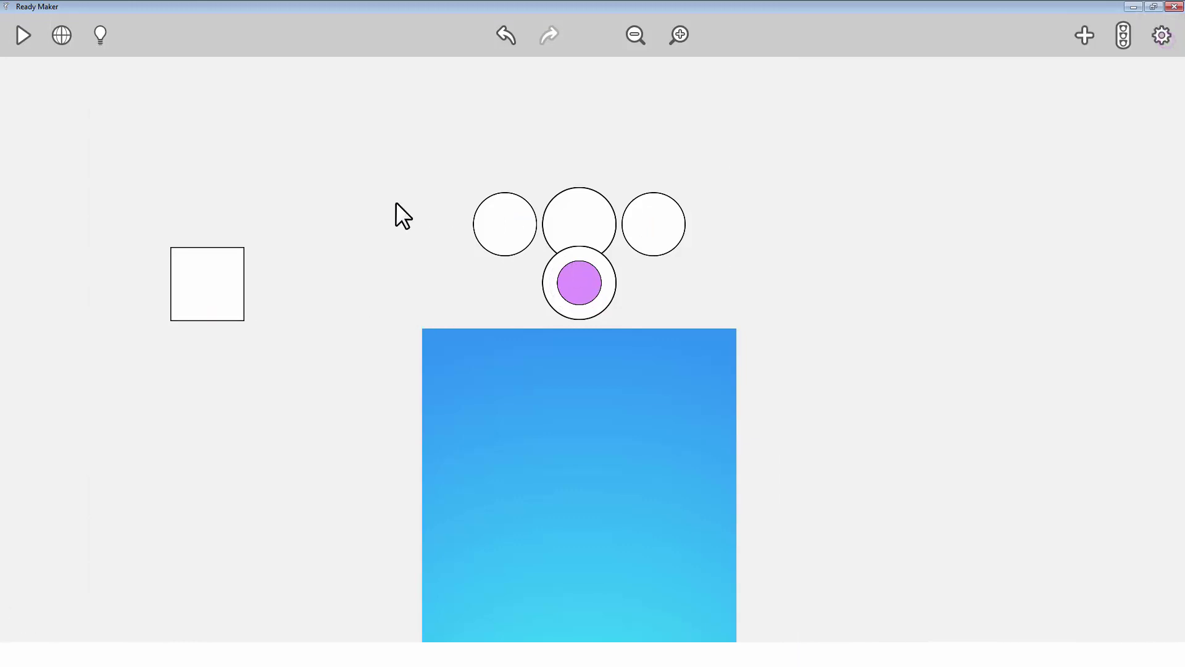
pyautogui.moveTo(397, 211); pyautogui.dragTo(635, 196)
pyautogui.click(418, 249)
# Make the bordered square non-solid on the User Interface layer and move it lower beside the background.
pyautogui.click(20, 35)
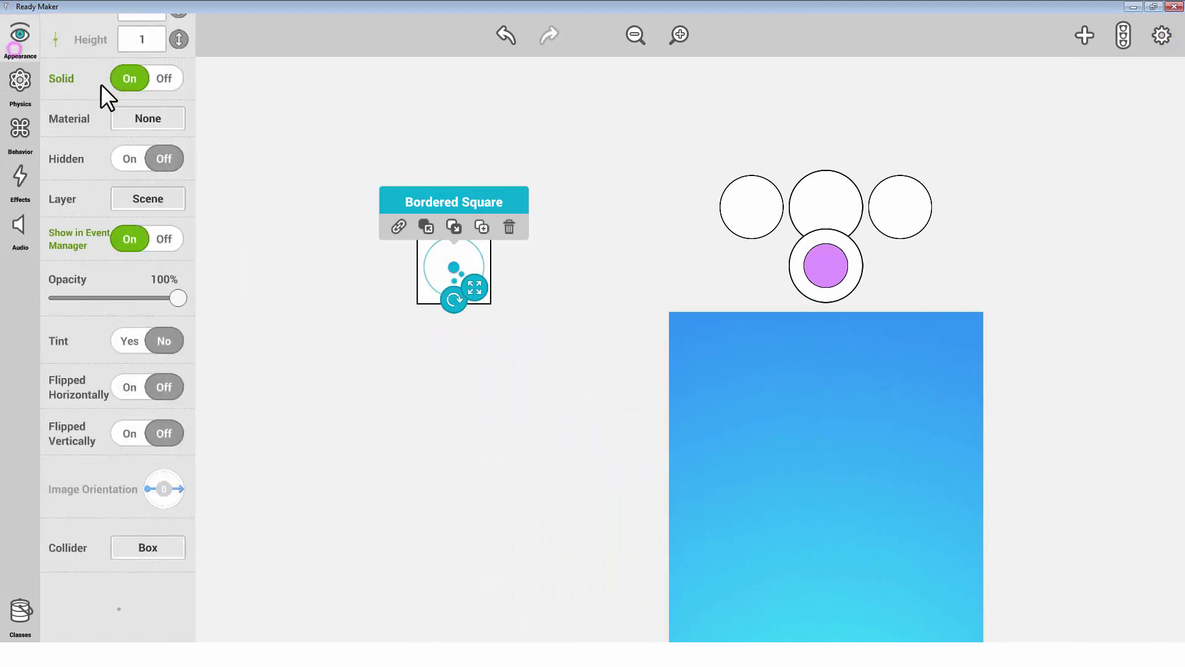
pyautogui.scroll(3, 194, 185)
pyautogui.click(171, 294)
pyautogui.click(183, 422)
pyautogui.click(165, 450)
pyautogui.moveTo(698, 527); pyautogui.dragTo(478, 386)
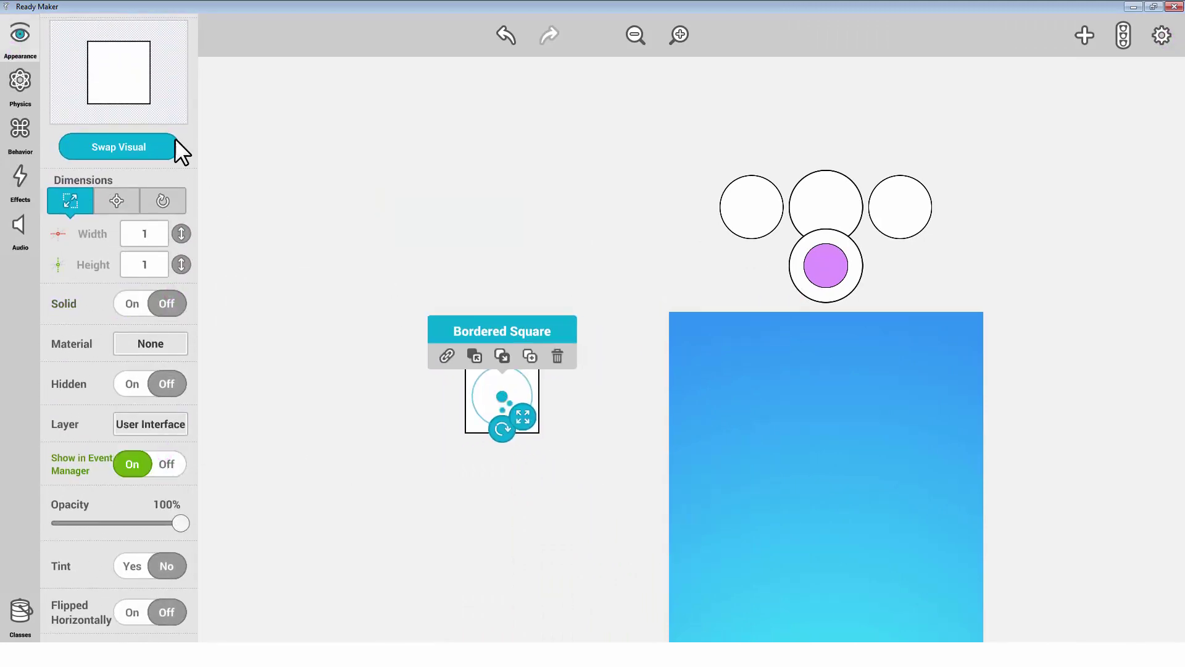
# Rename the bordered square LeftButton and set its width to 2.4 and height to 7.5.
pyautogui.scroll(1, 186, 256)
pyautogui.click(91, 27)
pyautogui.write('LeftButton')
pyautogui.click(146, 277)
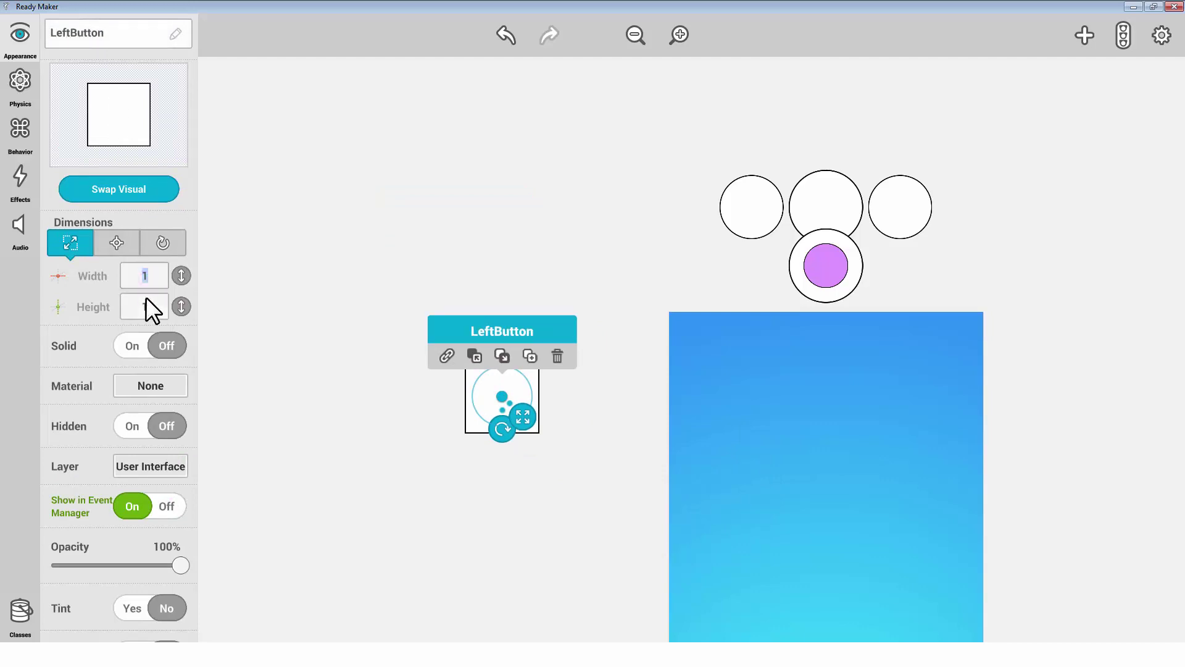
pyautogui.write('2.4')
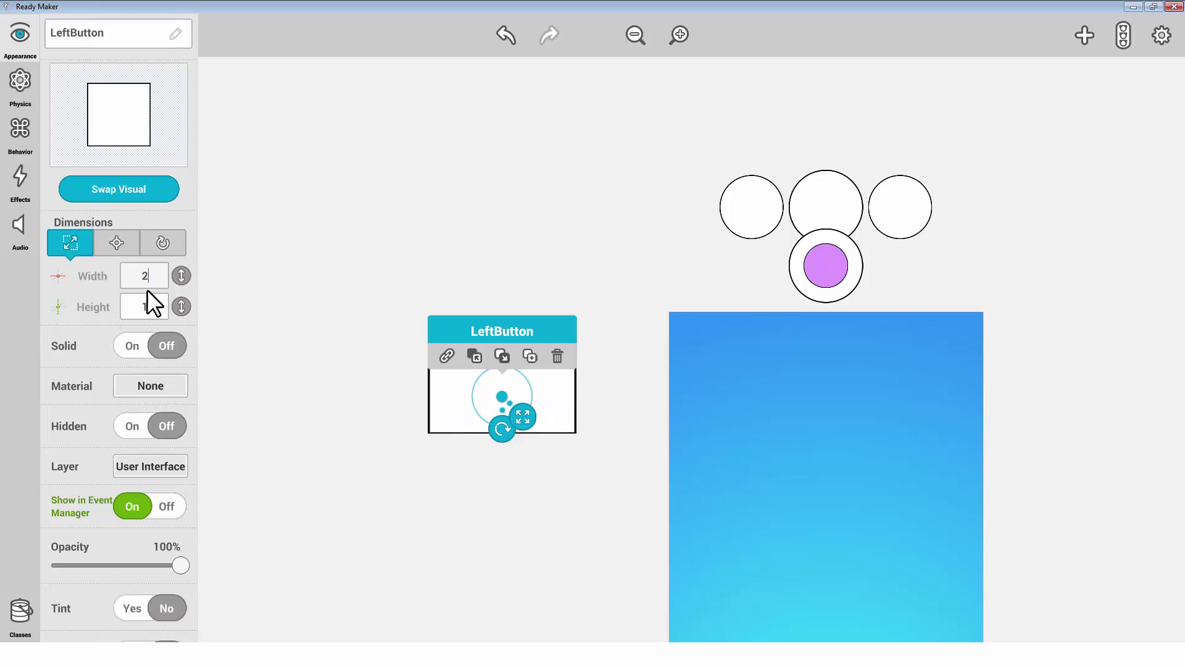
pyautogui.press('Return')
pyautogui.write('7.5')
pyautogui.press('Return')
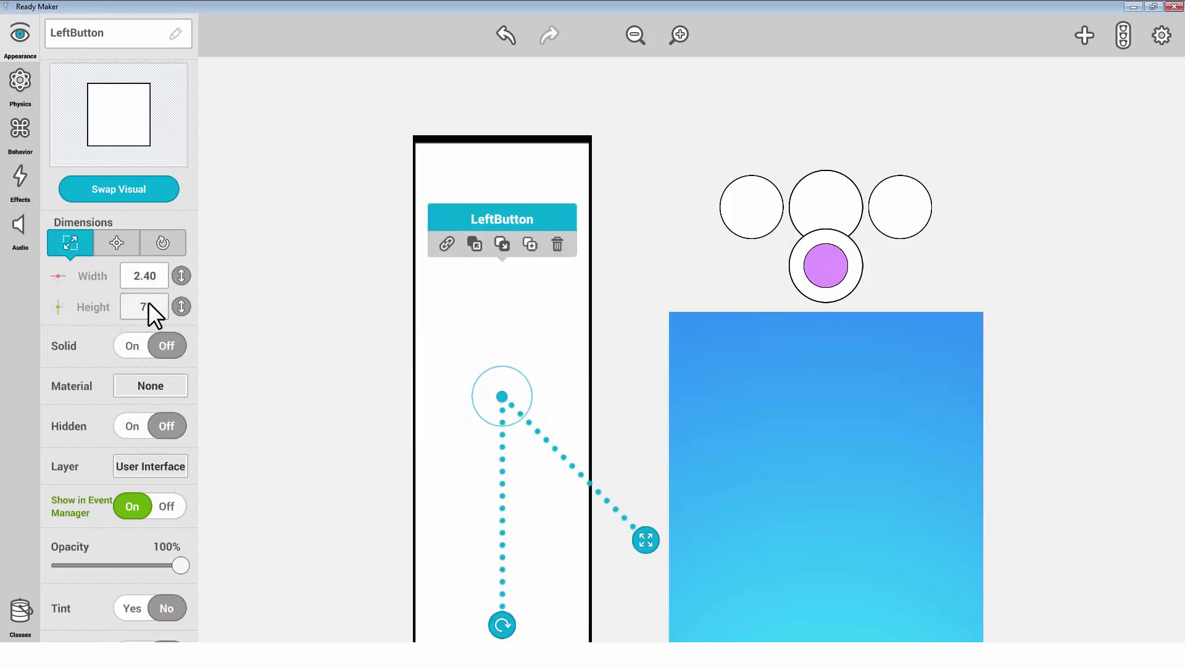
# Duplicate LeftButton, keeping the two side by side, and rename the copy RightButton.
pyautogui.moveTo(503, 395)
pyautogui.mouseDown()
pyautogui.moveTo(405, 405)
pyautogui.moveTo(286, 392)
pyautogui.moveTo(481, 398)
pyautogui.mouseUp()
pyautogui.click(318, 234)
pyautogui.click(29, 53)
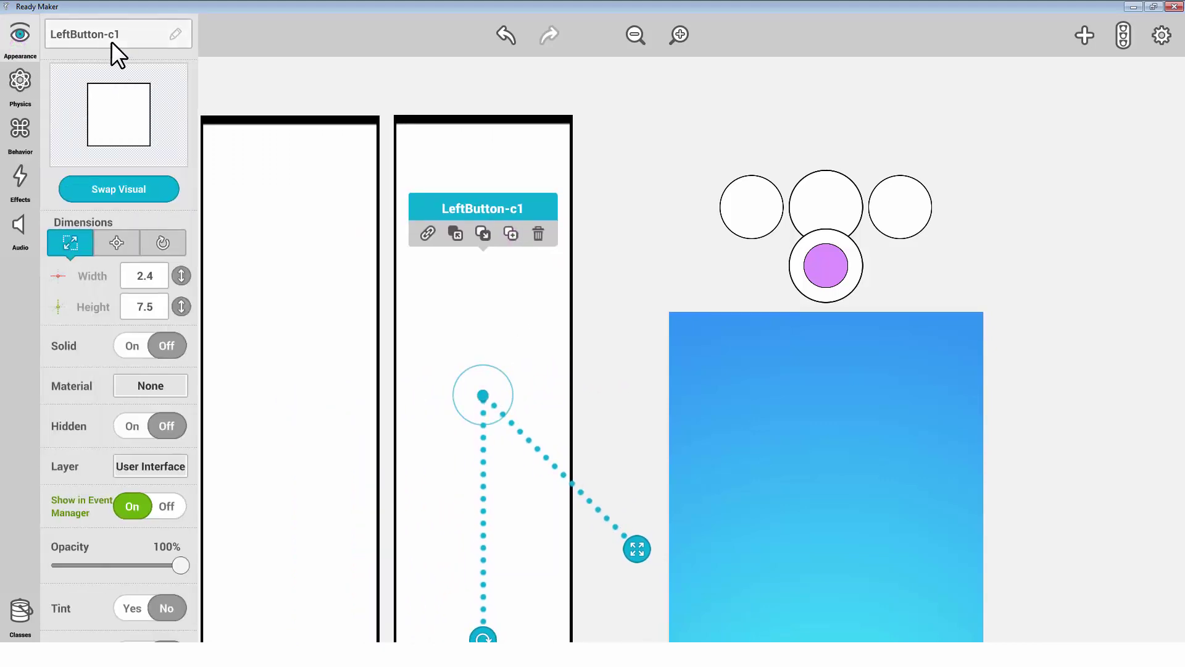
pyautogui.click(89, 34)
pyautogui.write('RightButton')
pyautogui.click(13, 46)
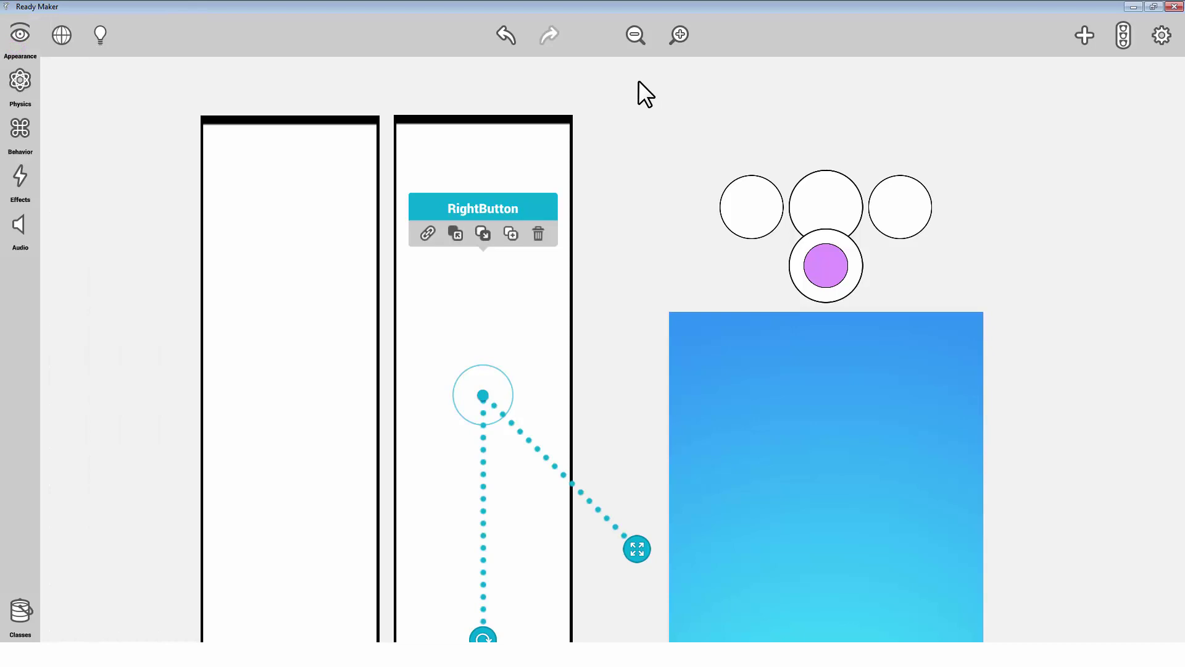
# Move LeftButton and RightButton farther left of the background, keeping them side by side.
pyautogui.click(636, 35)
pyautogui.click(1016, 251)
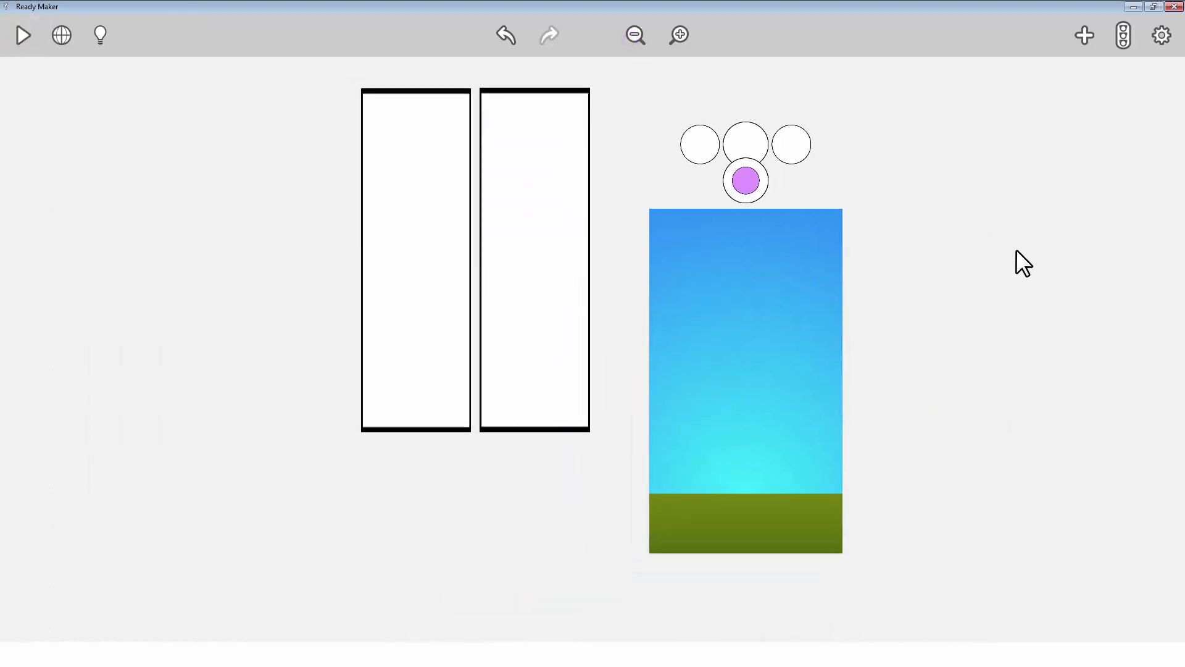
pyautogui.moveTo(429, 262); pyautogui.dragTo(278, 389)
pyautogui.click(545, 265)
pyautogui.moveTo(546, 267); pyautogui.dragTo(409, 380)
pyautogui.moveTo(568, 362); pyautogui.dragTo(325, 365)
# Add another bordered square between RightButton and the background and select it.
pyautogui.click(1085, 35)
pyautogui.moveTo(957, 267); pyautogui.dragTo(431, 340)
pyautogui.click(1163, 36)
pyautogui.click(429, 340)
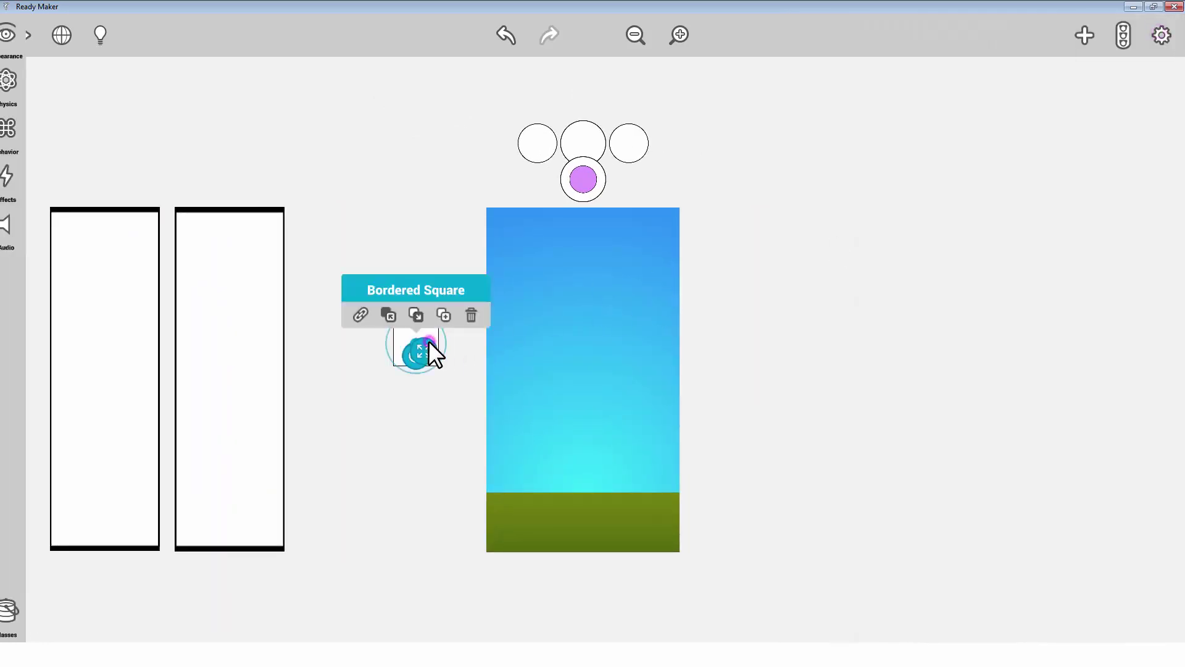
# Make the selected bordered square non-solid and rename it DestroyerLeft.
pyautogui.click(22, 49)
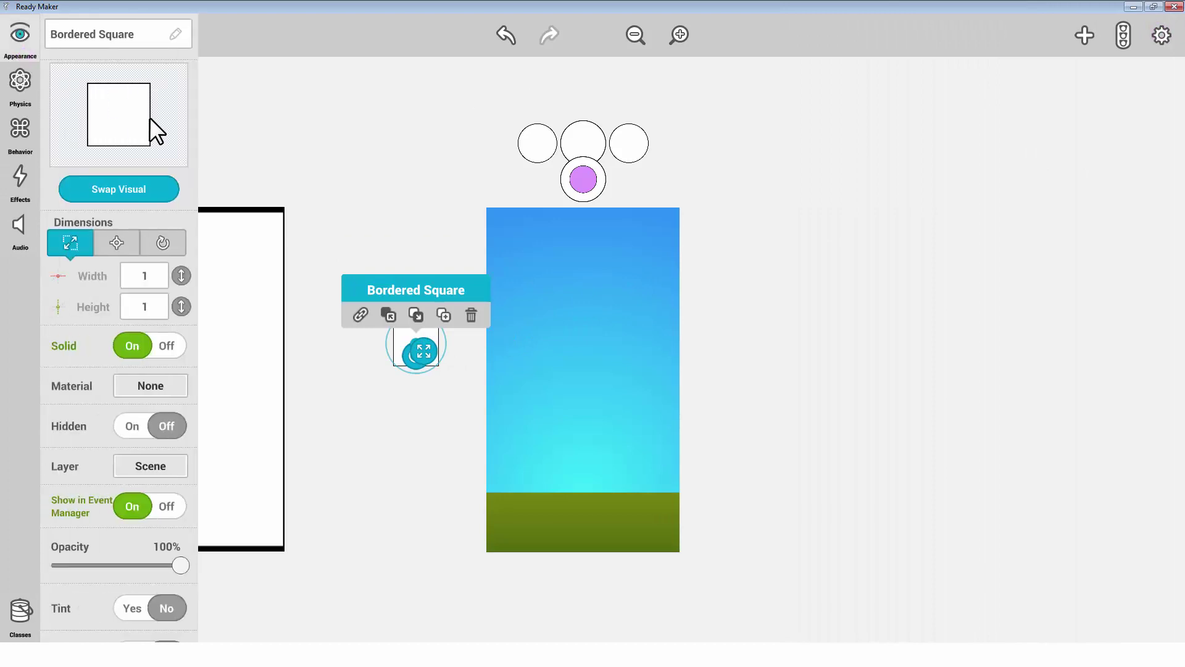
pyautogui.click(168, 346)
pyautogui.click(142, 35)
pyautogui.write('DestroyerLeft')
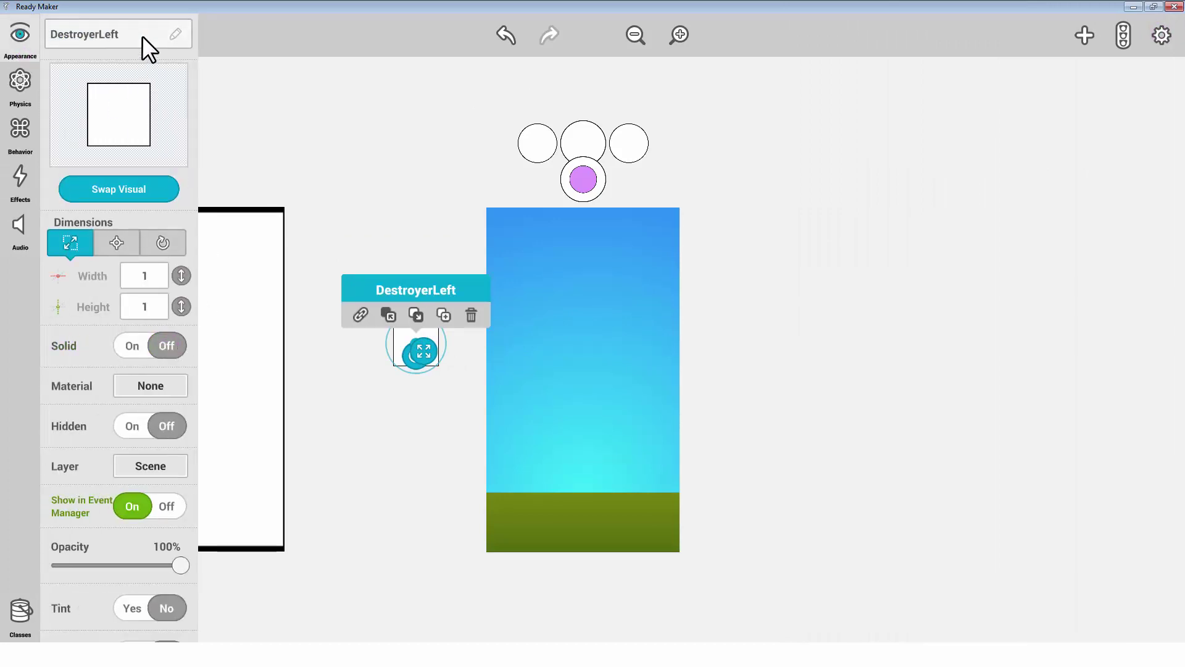
# Set DestroyerLeft's height to 8 and its position to X -3.00, Y 0.
pyautogui.click(148, 275)
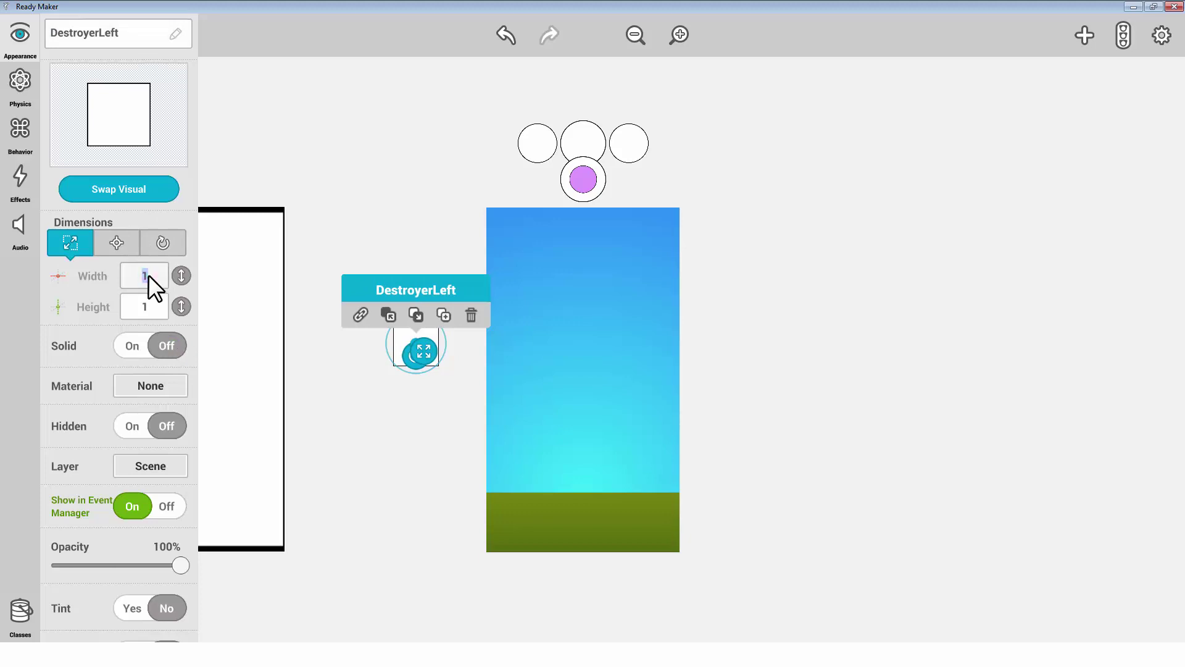
pyautogui.click(147, 310)
pyautogui.write('8')
pyautogui.press('Return')
pyautogui.click(114, 240)
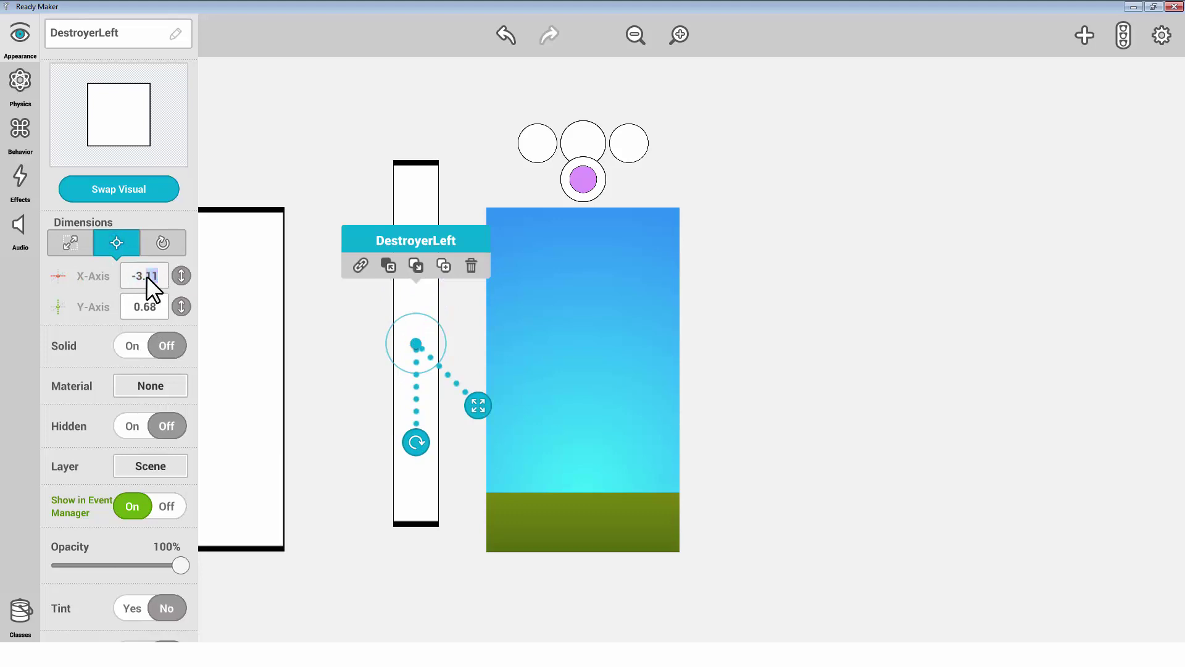
pyautogui.write('00')
pyautogui.press('Return')
pyautogui.click(153, 309)
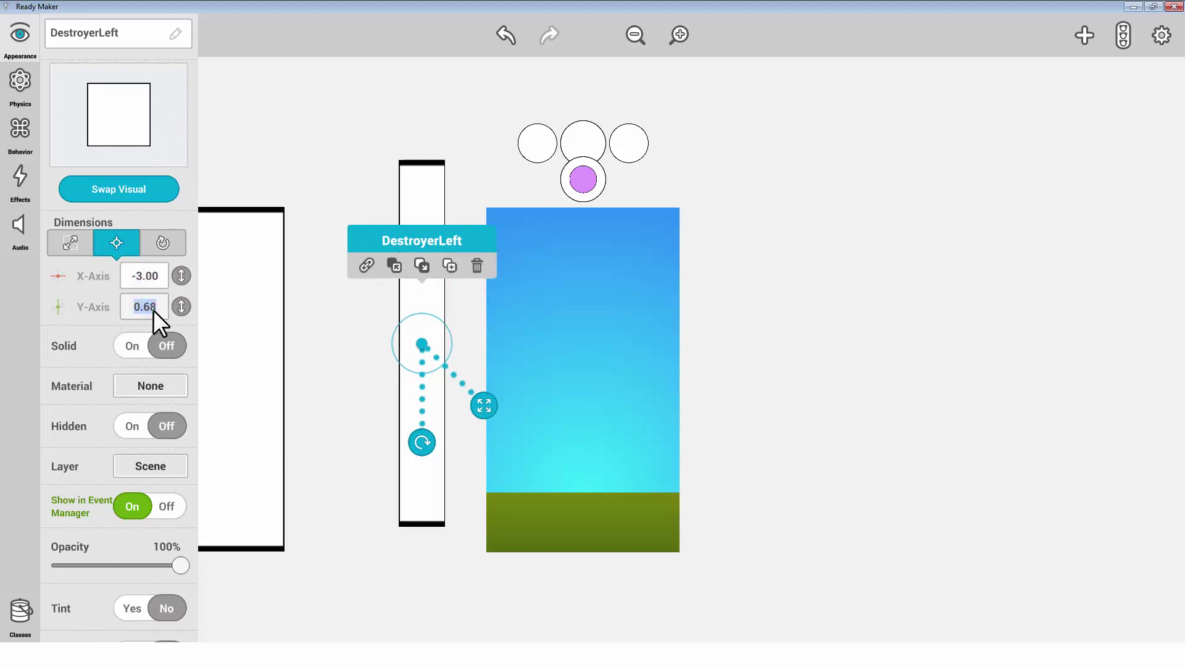
pyautogui.write('0')
# Turn on the tint for DestroyerLeft and colour it crimson red.
pyautogui.moveTo(181, 493); pyautogui.dragTo(172, 315)
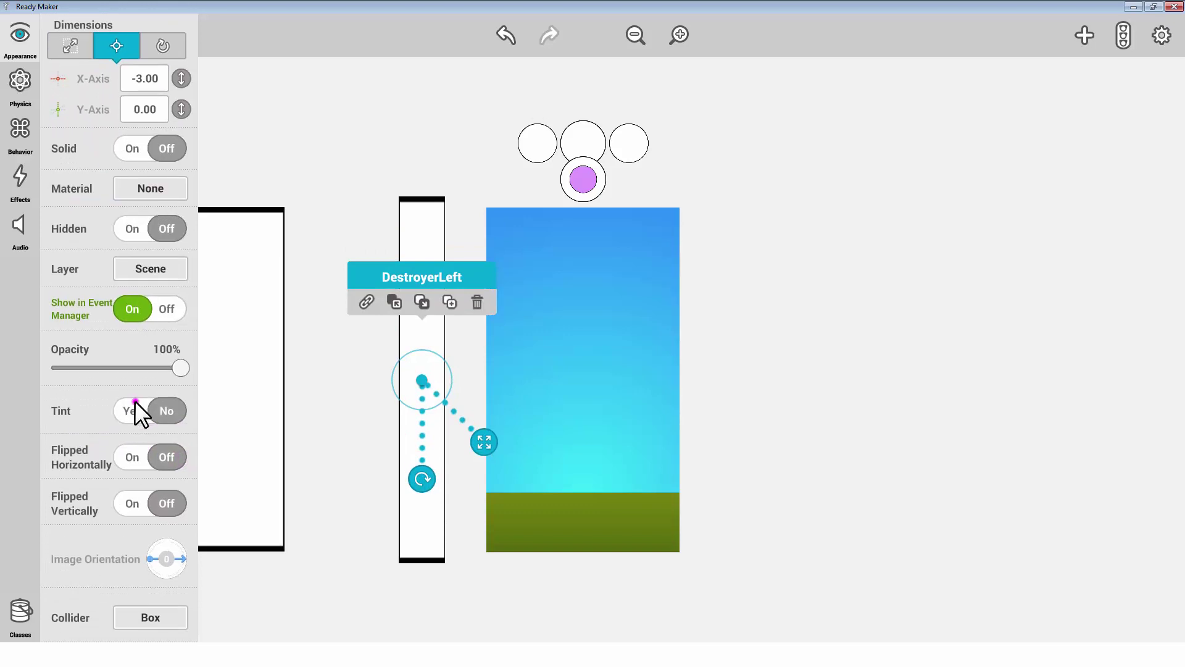
pyautogui.click(134, 410)
pyautogui.moveTo(173, 458)
pyautogui.mouseDown()
pyautogui.moveTo(174, 445)
pyautogui.moveTo(134, 448)
pyautogui.mouseUp()
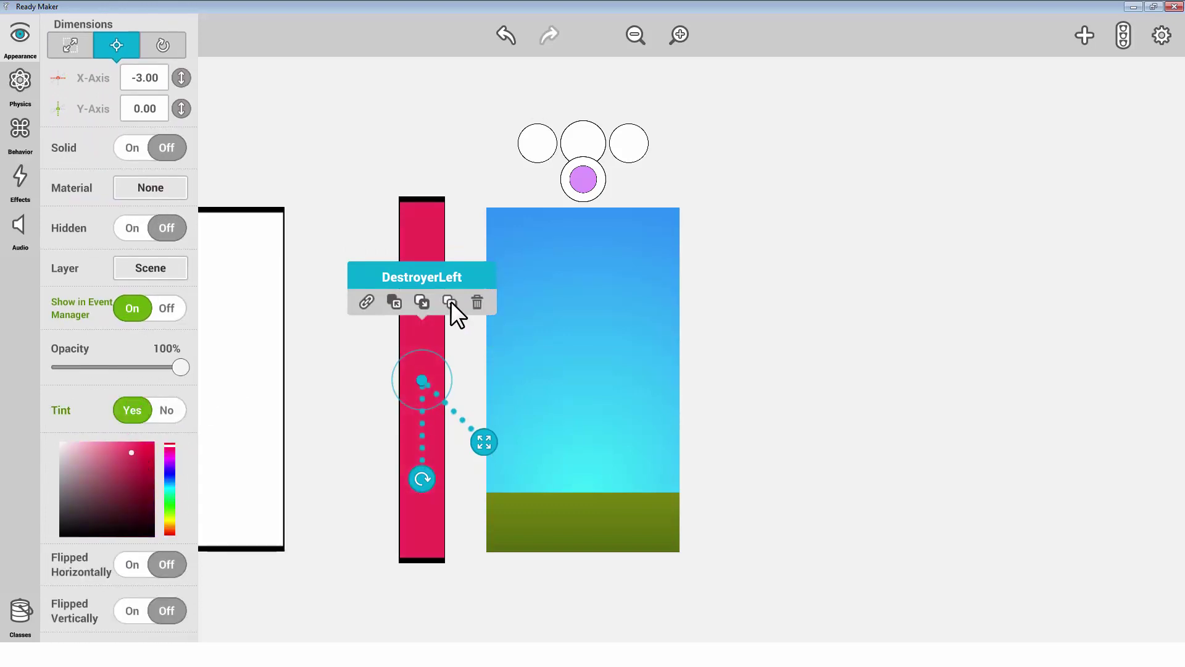
# Duplicate DestroyerLeft and rename the copy DestroyerRight.
pyautogui.click(450, 302)
pyautogui.click(20, 37)
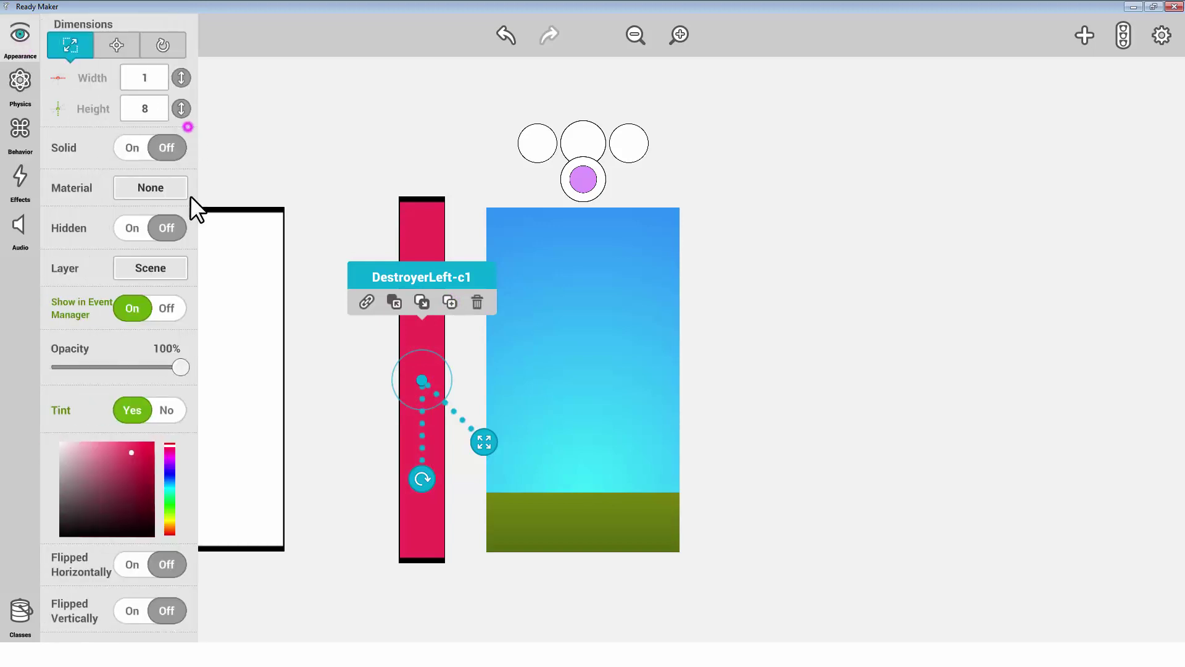
pyautogui.scroll(3, 155, 185)
pyautogui.click(120, 32)
pyautogui.press('BackSpace')
pyautogui.press('BackSpace')
pyautogui.press('BackSpace')
pyautogui.press('BackSpace')
pyautogui.press('BackSpace')
pyautogui.press('BackSpace')
pyautogui.press('BackSpace')
pyautogui.write('Right')
# Set DestroyerRight's X position to 3, on the opposite side of the background.
pyautogui.click(129, 235)
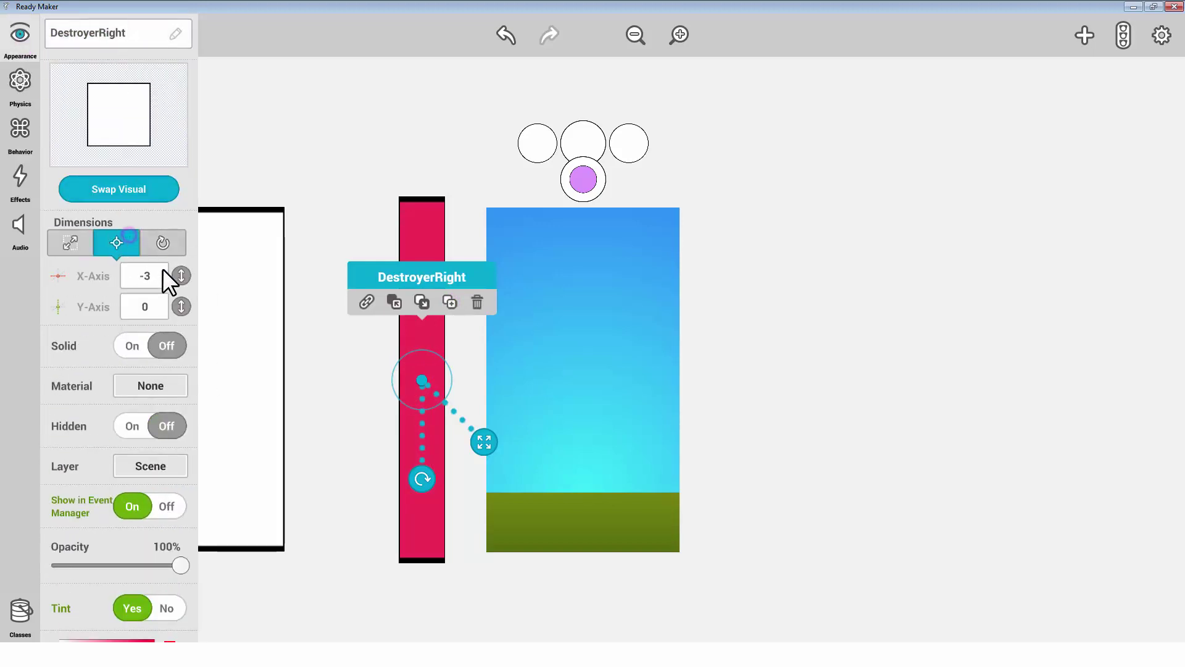
pyautogui.write('3')
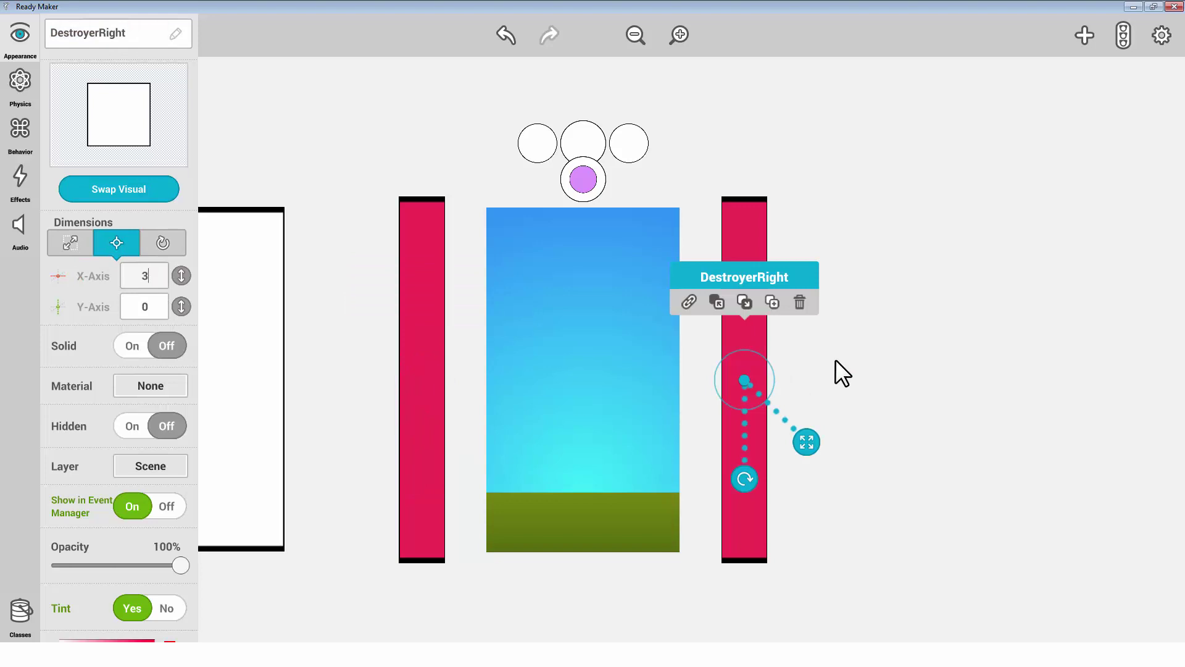
pyautogui.click(892, 346)
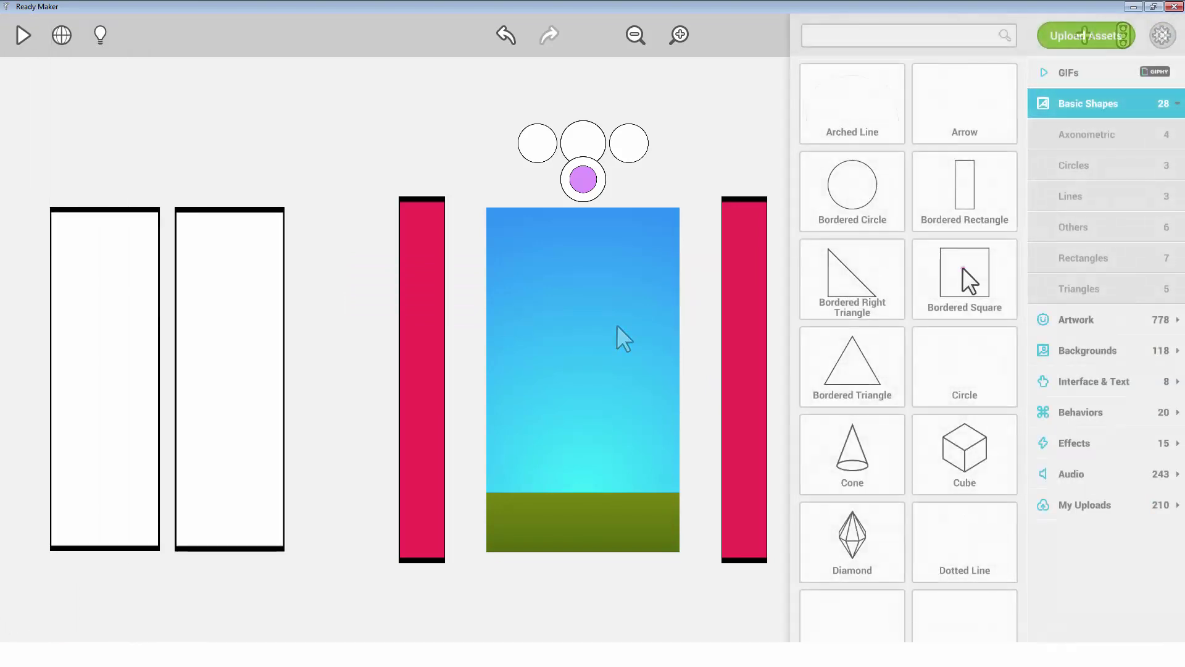
# Add a bordered square to the right of DestroyerRight and rename it Collider.
pyautogui.moveTo(971, 284); pyautogui.dragTo(972, 189)
pyautogui.click(1163, 35)
pyautogui.moveTo(995, 266); pyautogui.dragTo(783, 276)
pyautogui.click(727, 205)
pyautogui.click(23, 49)
pyautogui.click(108, 35)
pyautogui.write('Collider')
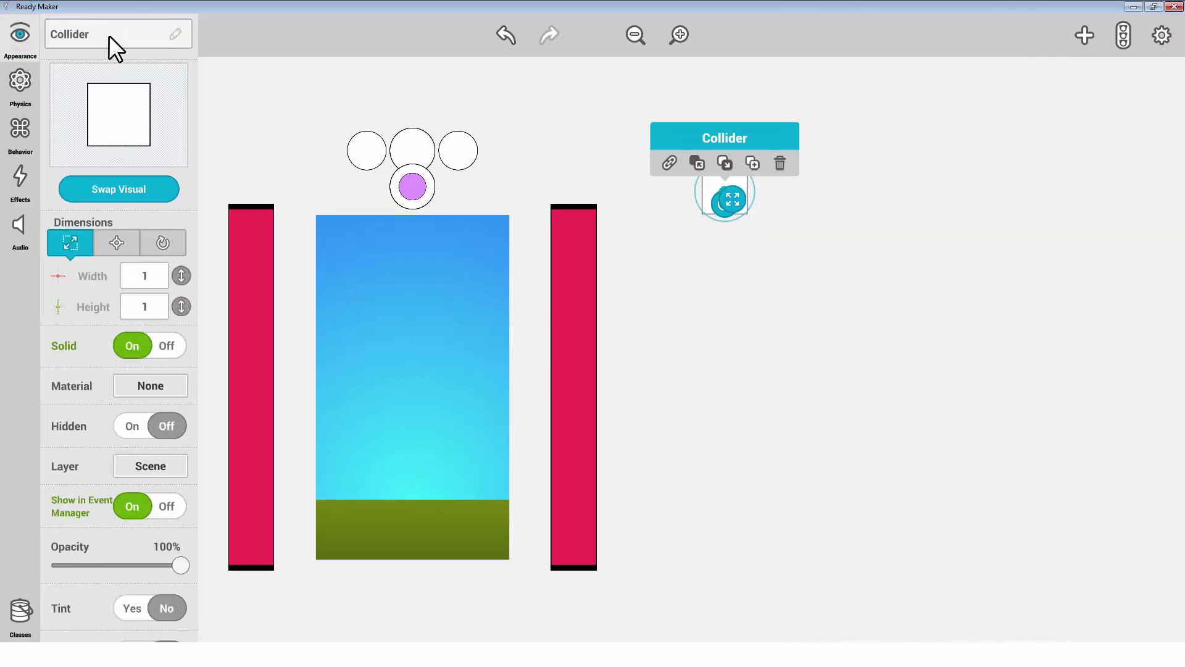
# Make the Collider non-solid and set its width to 1.5 and height to 0.3.
pyautogui.click(175, 343)
pyautogui.write('1.5')
pyautogui.click(150, 303)
pyautogui.write('0.3')
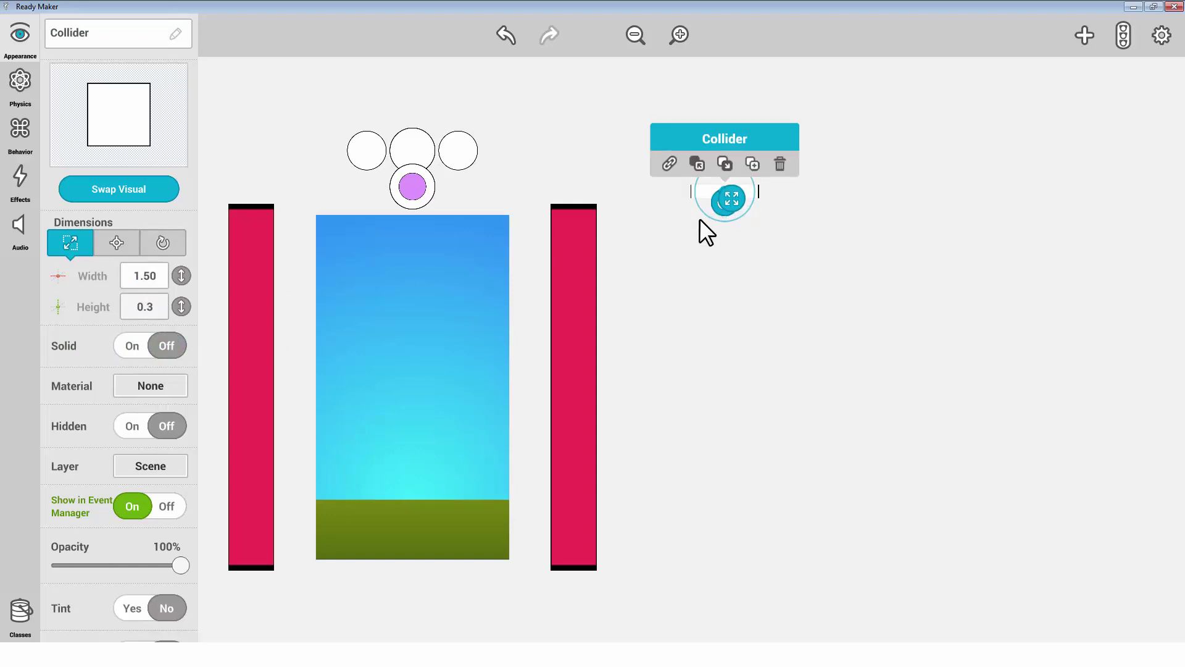
# Straighten the tilted Collider by resetting its rotation.
pyautogui.click(650, 227)
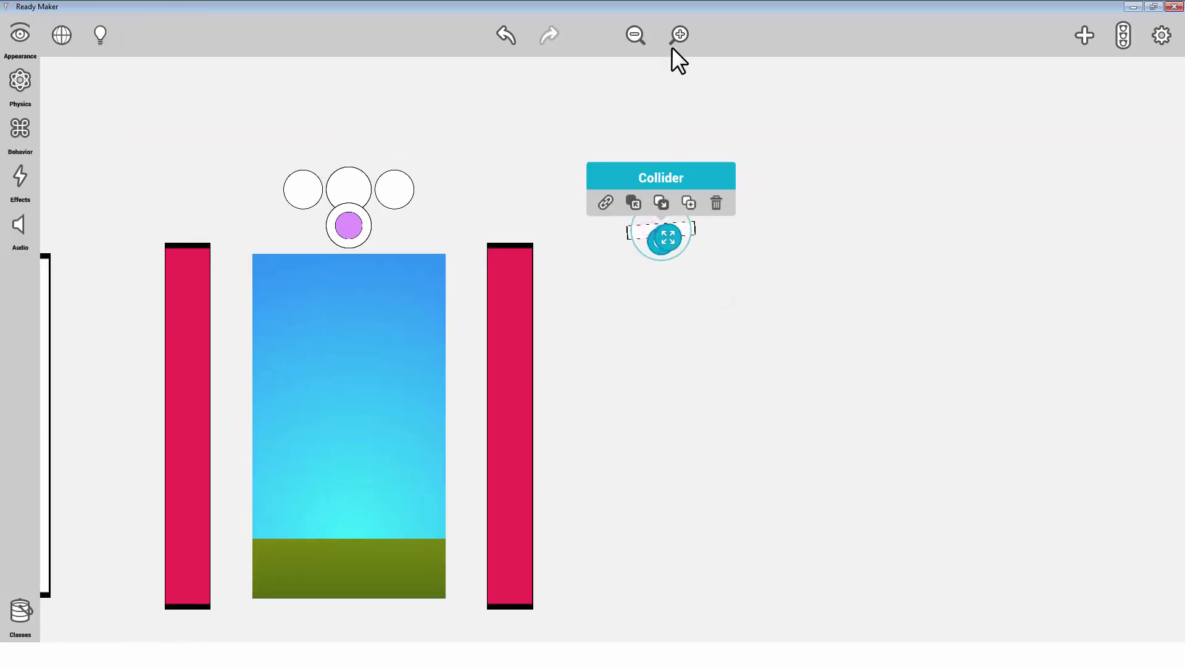
pyautogui.click(679, 34)
pyautogui.click(846, 209)
pyautogui.click(674, 304)
pyautogui.click(163, 243)
pyautogui.click(145, 275)
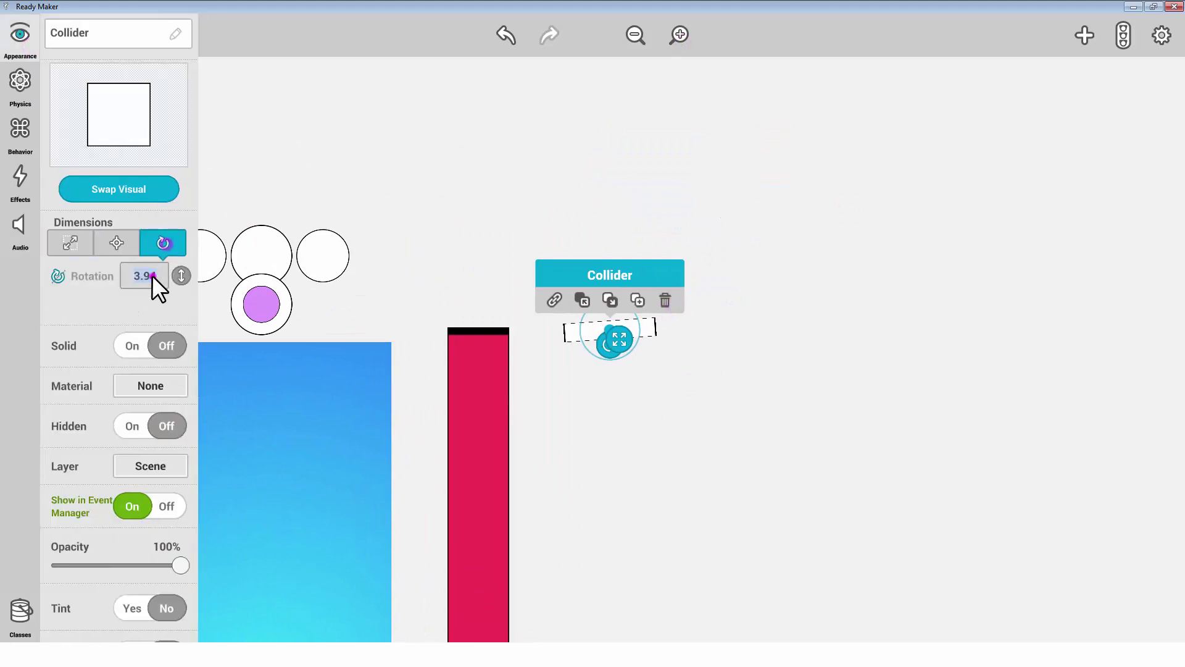
pyautogui.click(70, 243)
# Create a class named Collider and assign the Collider object to it.
pyautogui.click(27, 608)
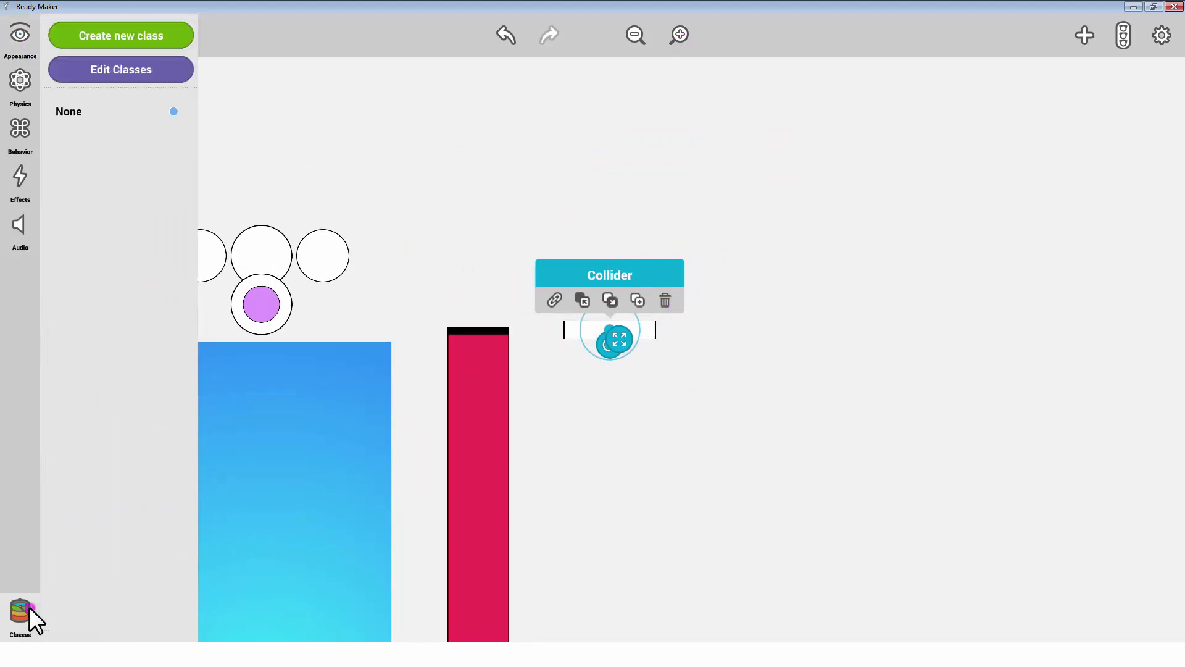
pyautogui.click(147, 72)
pyautogui.click(130, 105)
pyautogui.write('Collider')
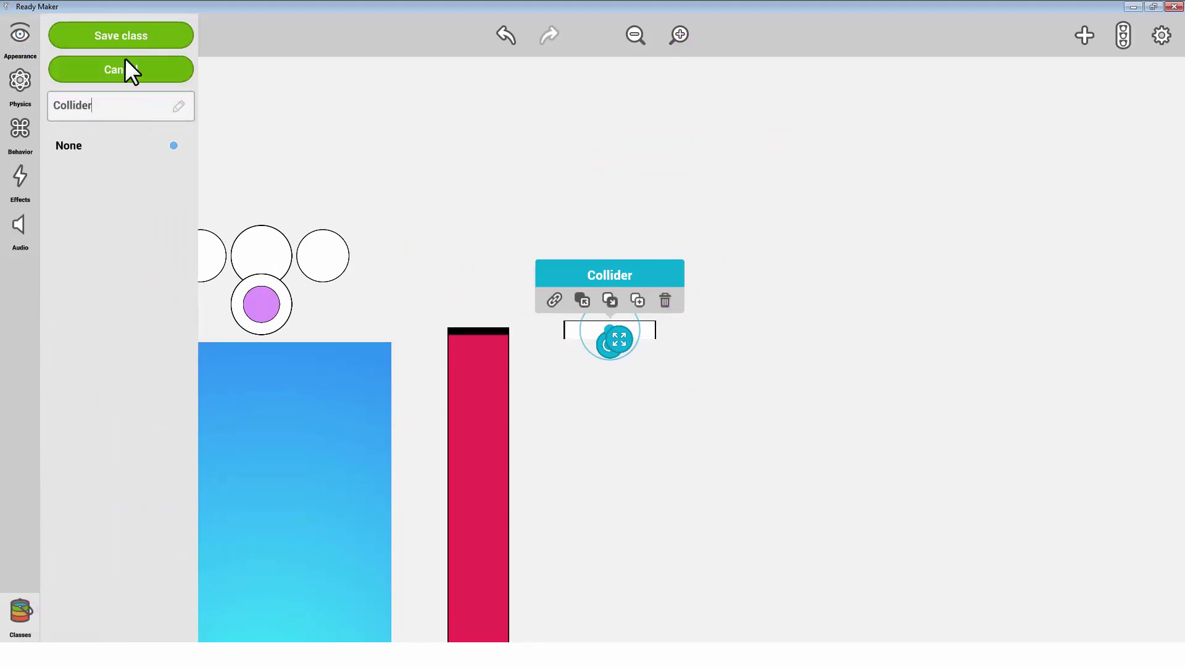
pyautogui.press('Return')
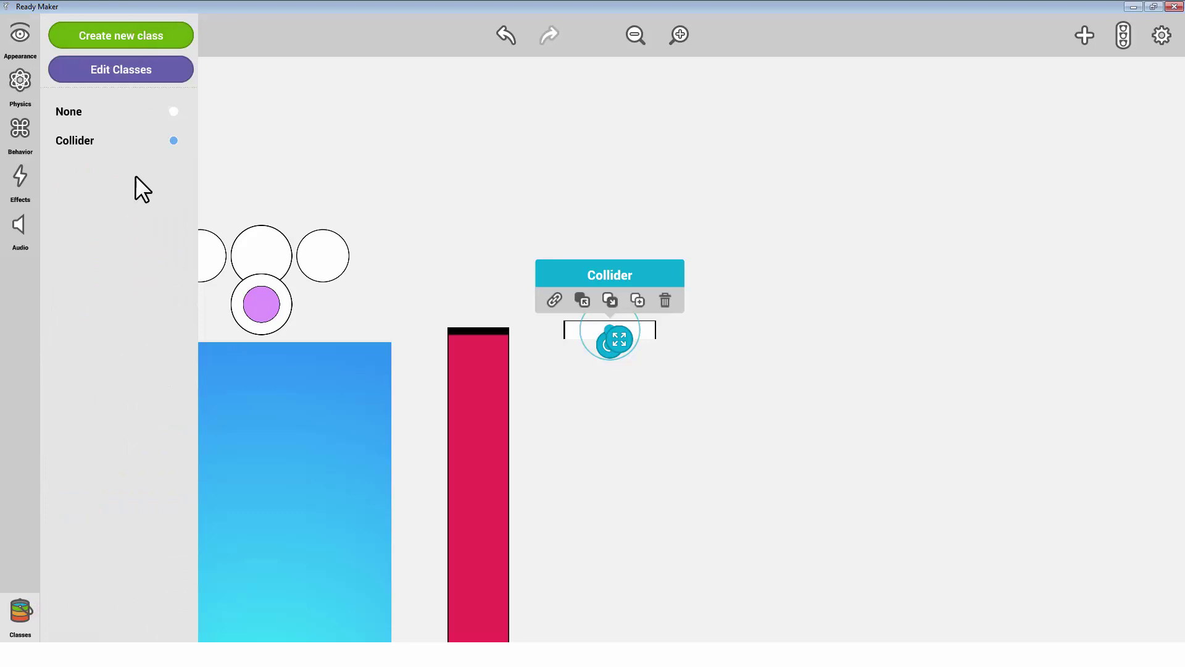
# Place the Timberman_tree_base artwork at the lower middle of the background, standing on the grass.
pyautogui.click(619, 387)
pyautogui.moveTo(620, 387); pyautogui.dragTo(744, 182)
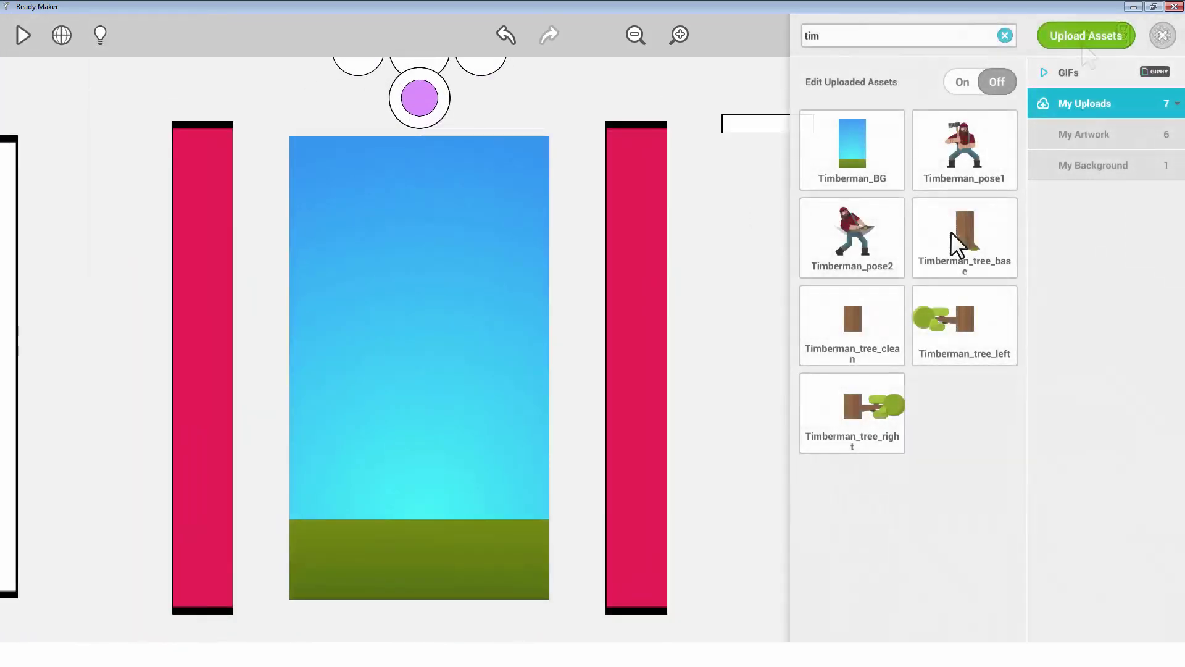
pyautogui.moveTo(964, 246); pyautogui.dragTo(415, 516)
pyautogui.click(1160, 38)
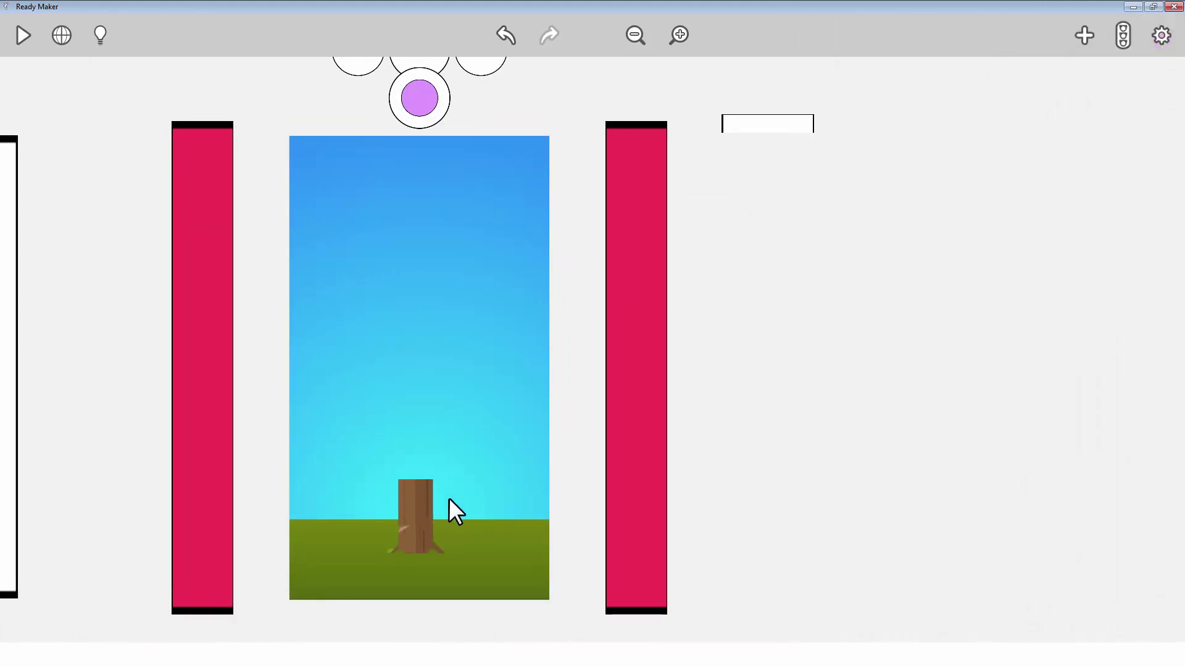
# Make Timberman_tree_base non-solid and assign it to the Background layer.
pyautogui.click(424, 517)
pyautogui.click(14, 36)
pyautogui.click(165, 346)
pyautogui.click(151, 466)
pyautogui.click(162, 534)
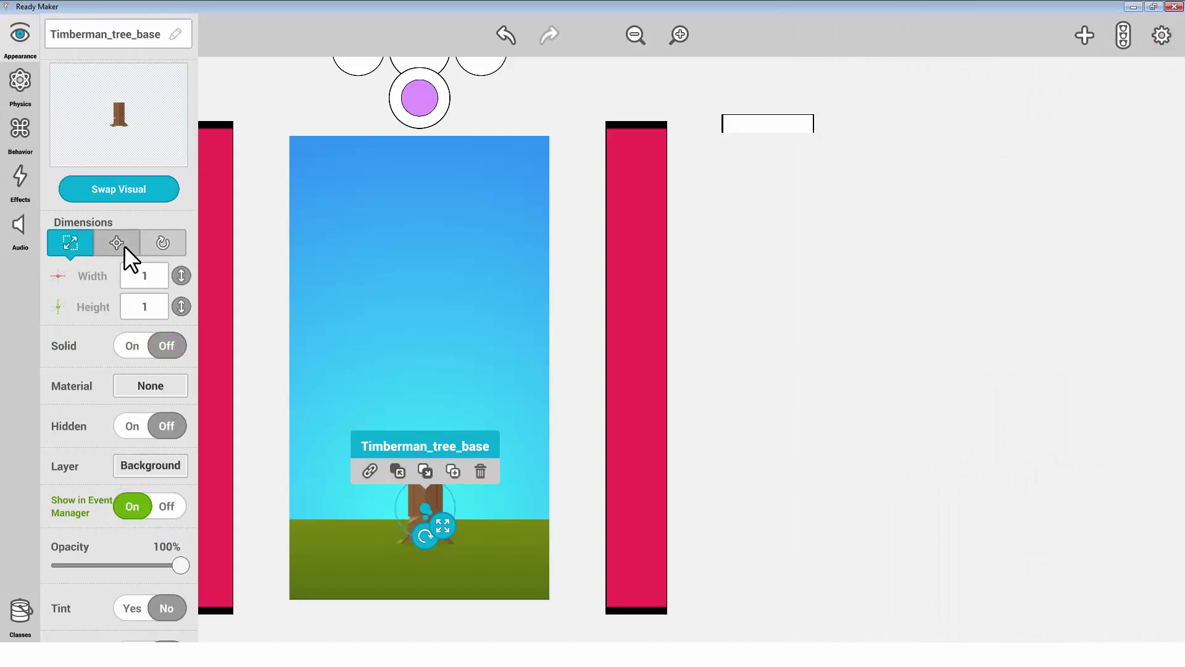
# Set Timberman_tree_base's position to X 0 and Y -1.75.
pyautogui.click(119, 245)
pyautogui.write('0')
pyautogui.doubleClick(153, 308)
pyautogui.write('-1.75')
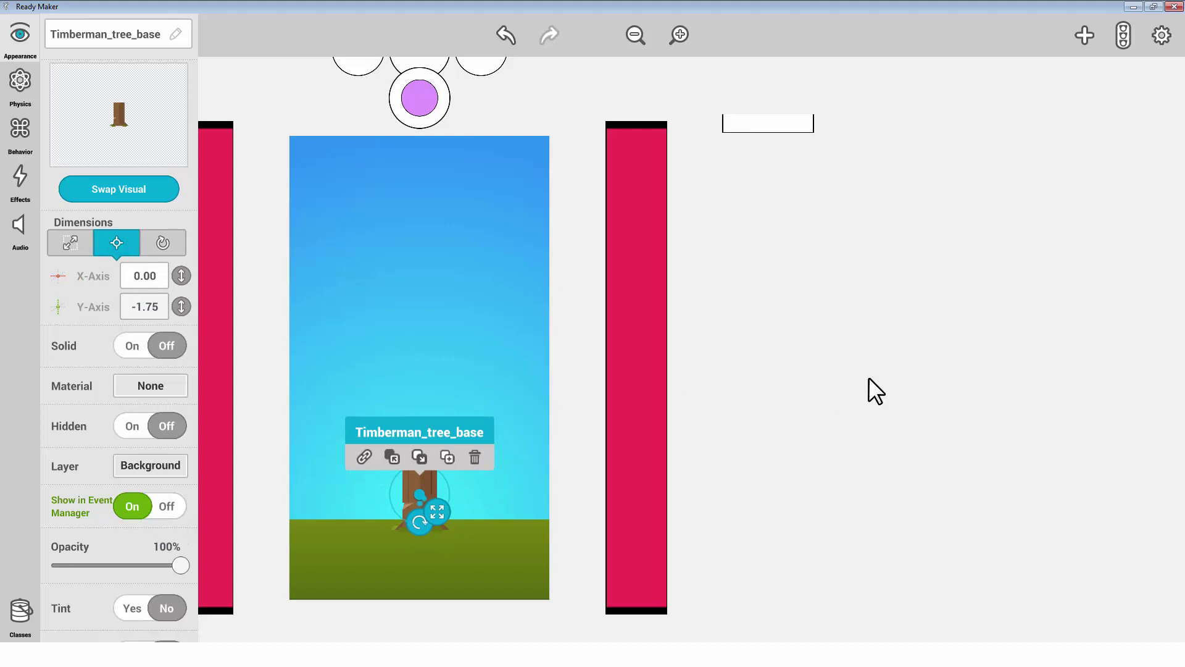
pyautogui.click(846, 368)
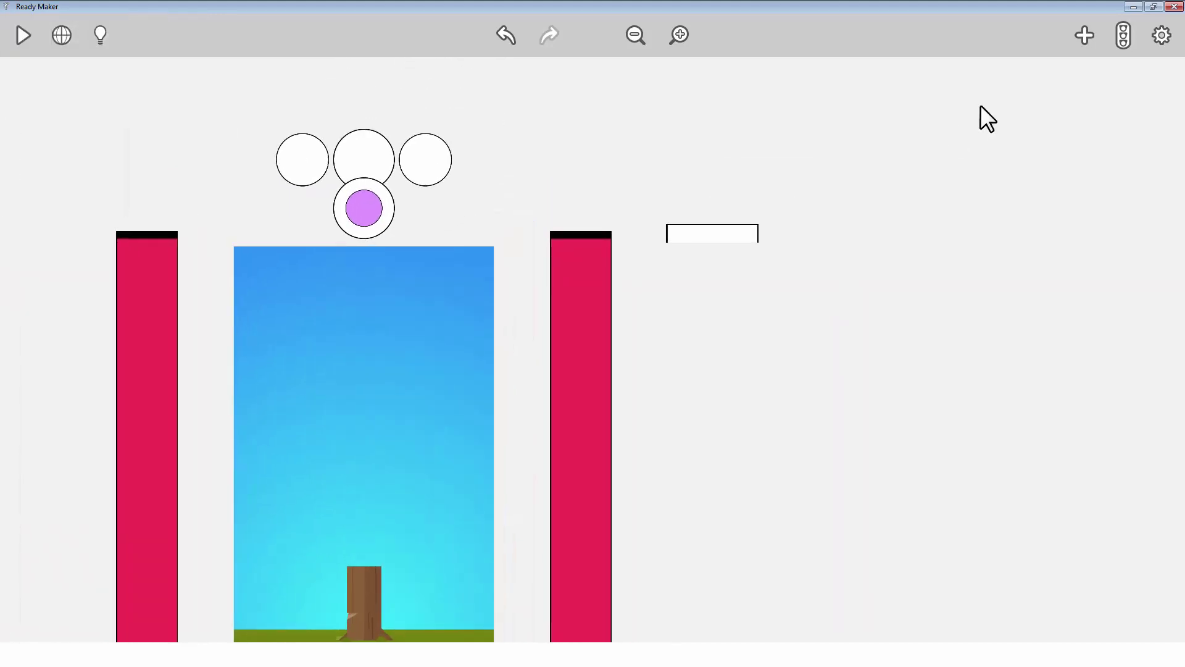
# Add the Timberman_tree_clean artwork just above the Collider and make it non-solid.
pyautogui.click(1072, 39)
pyautogui.moveTo(860, 314); pyautogui.dragTo(860, 241)
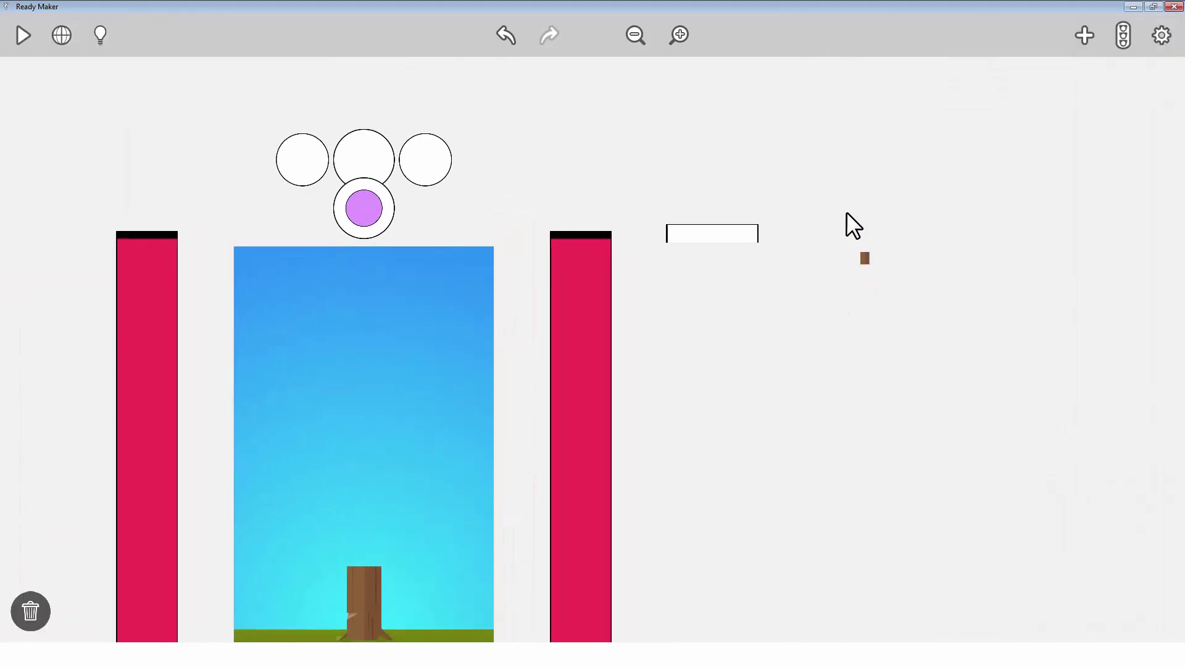
pyautogui.moveTo(712, 189); pyautogui.dragTo(712, 189)
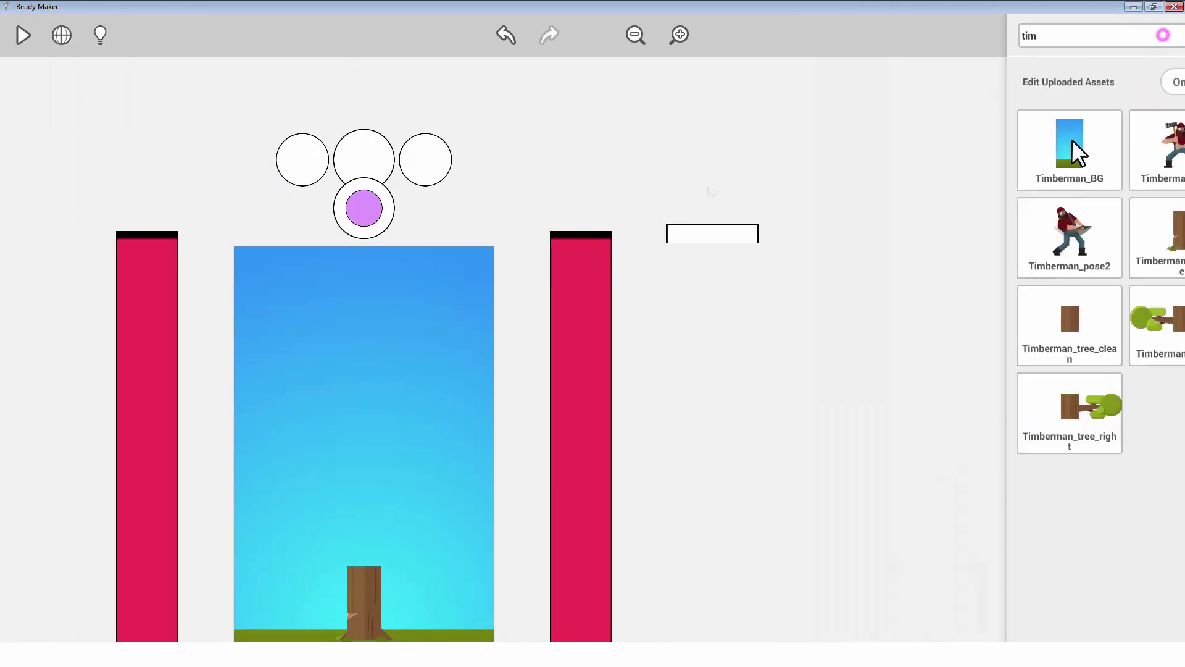
pyautogui.click(713, 193)
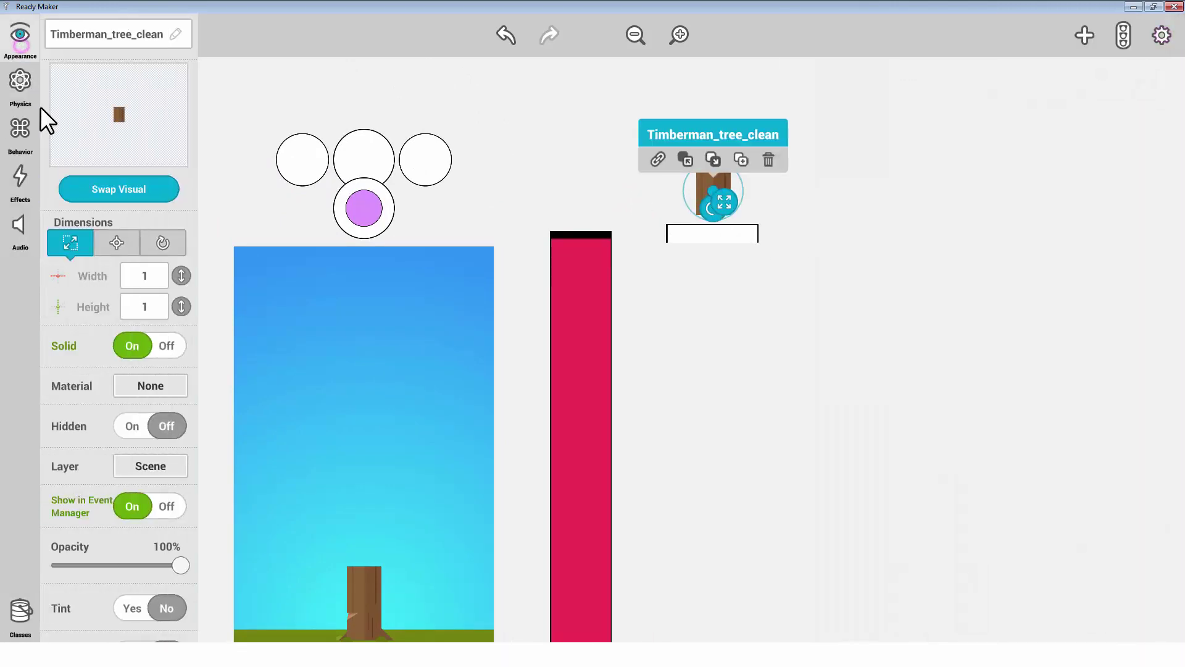
pyautogui.click(167, 346)
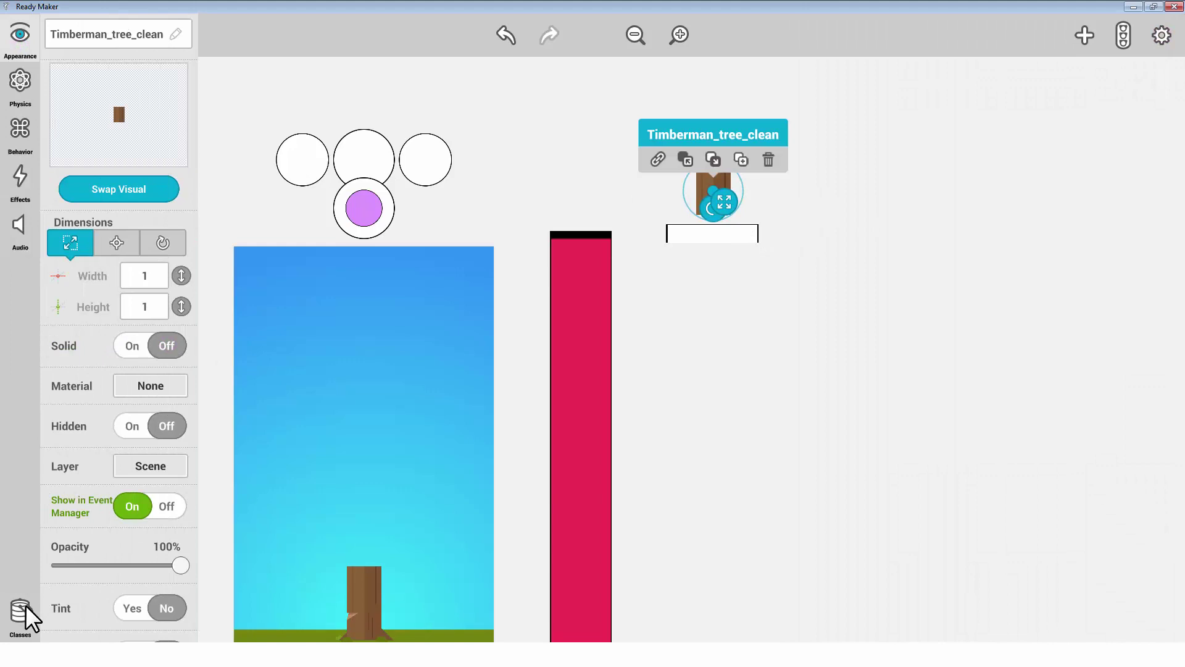
# Create a class named Clean for Timberman_tree_clean.
pyautogui.click(23, 611)
pyautogui.click(117, 47)
pyautogui.doubleClick(113, 106)
pyautogui.write('Clean')
pyautogui.press('Return')
pyautogui.click(20, 611)
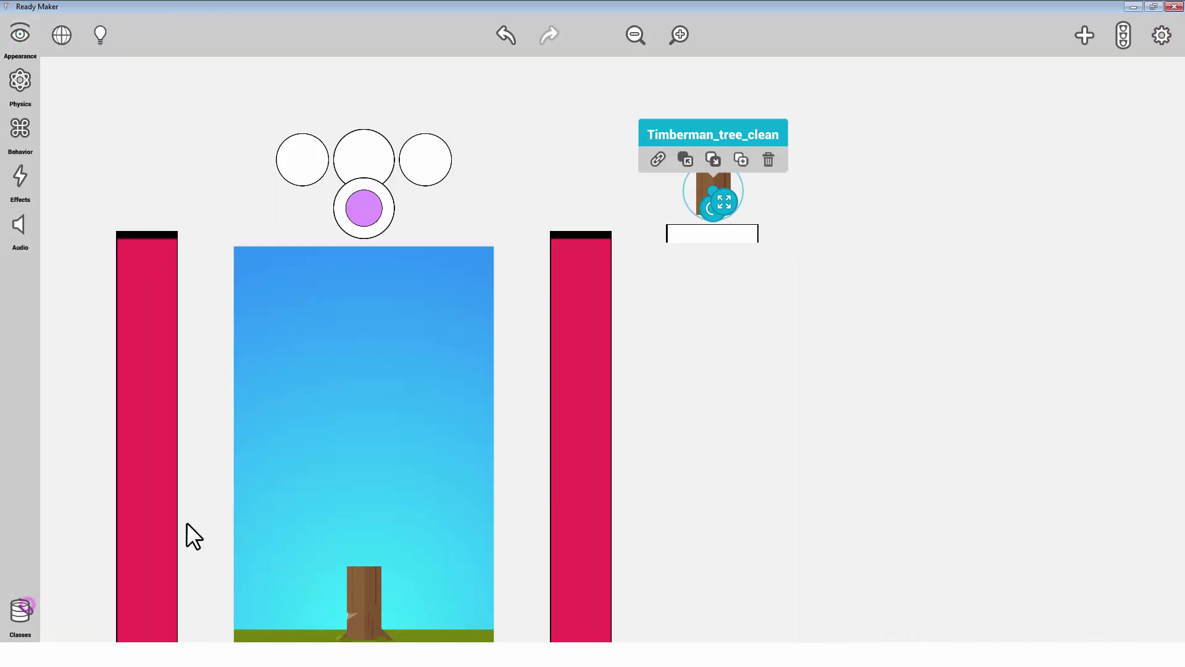
pyautogui.click(854, 318)
# Add Timberman_tree_left above the clean trunk piece and Timberman_tree_right above that, stacking their trunks roughly in line.
pyautogui.click(1085, 36)
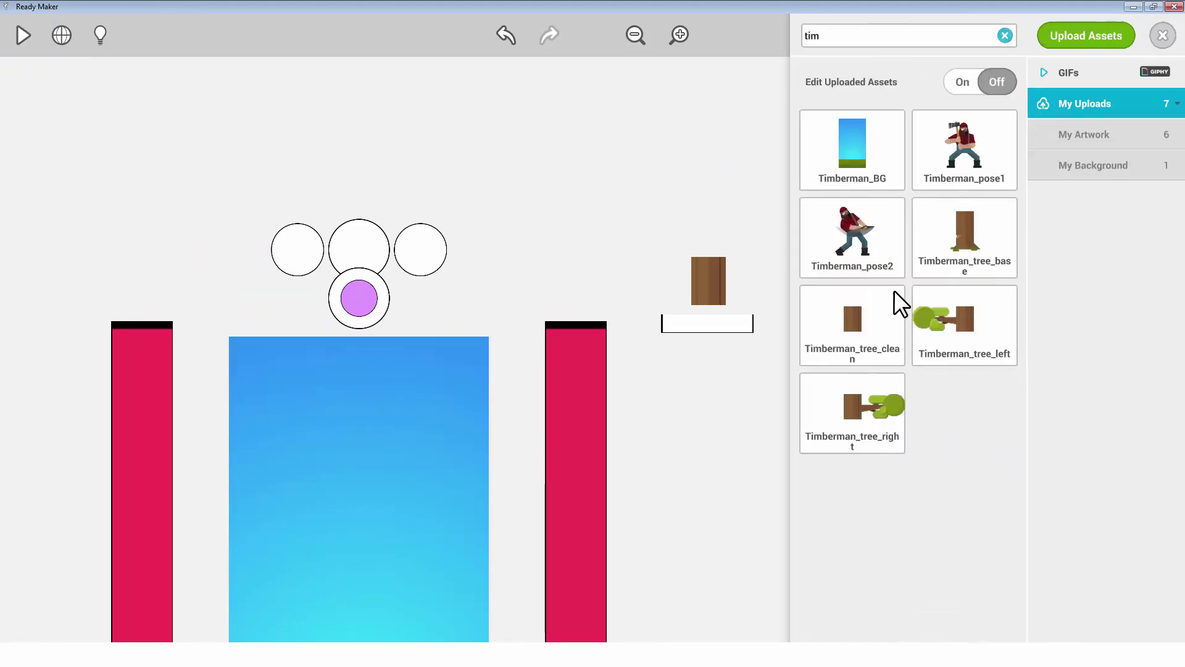
pyautogui.moveTo(956, 317); pyautogui.dragTo(705, 217)
pyautogui.moveTo(869, 407); pyautogui.dragTo(705, 154)
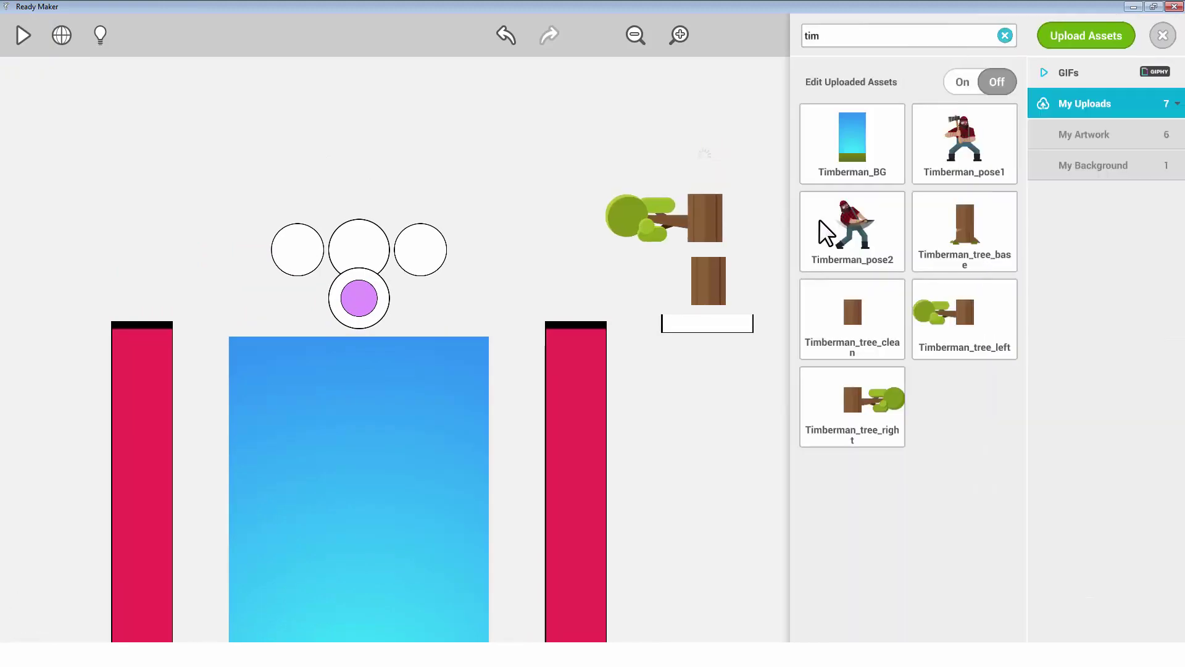
pyautogui.click(1164, 33)
pyautogui.click(698, 213)
pyautogui.click(705, 160)
# Make Timberman_tree_left non-solid and create a class named Tree for it.
pyautogui.click(711, 228)
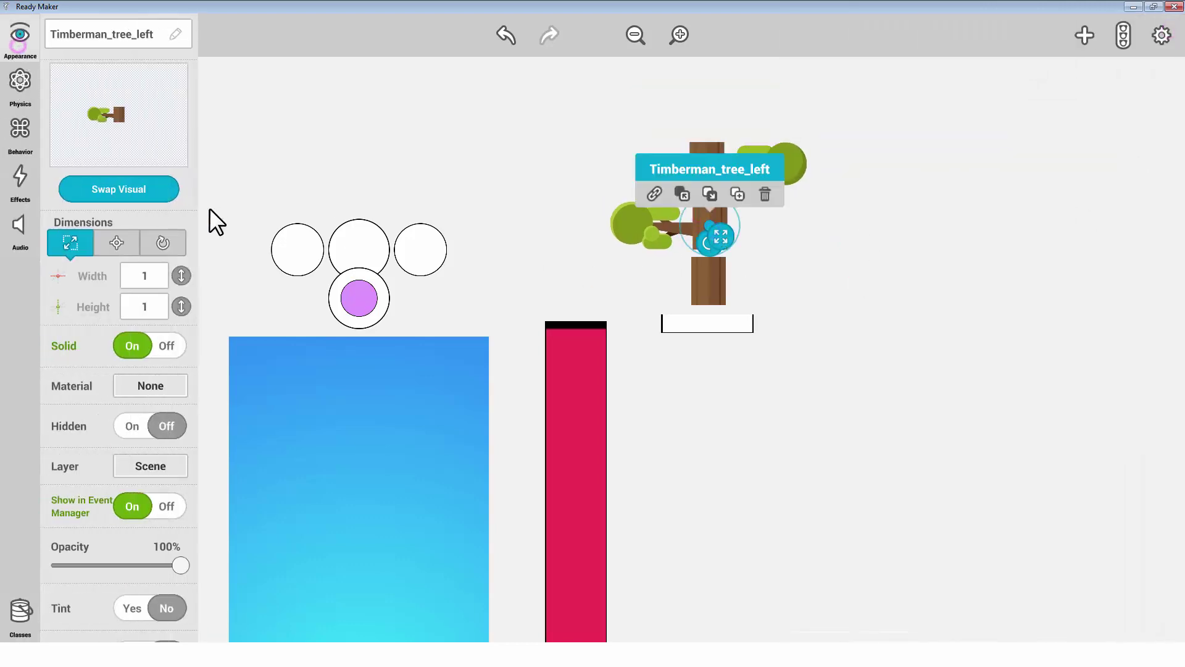
pyautogui.click(167, 346)
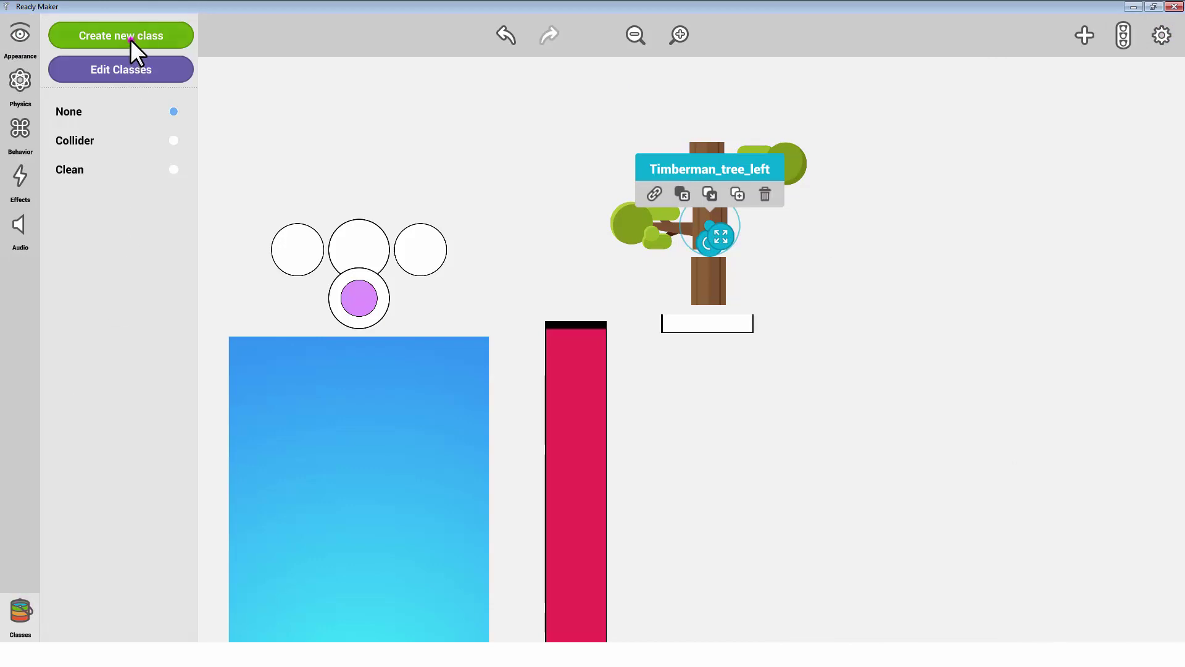
pyautogui.click(131, 39)
pyautogui.doubleClick(109, 106)
pyautogui.write('Tree')
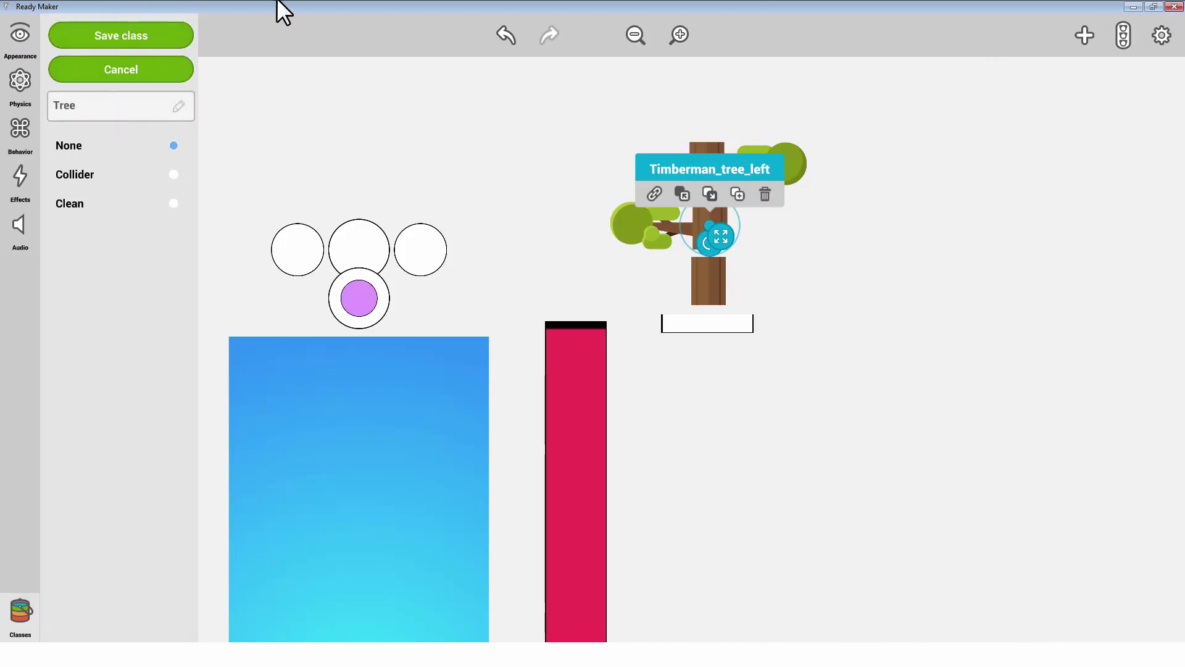
pyautogui.click(153, 31)
pyautogui.click(941, 309)
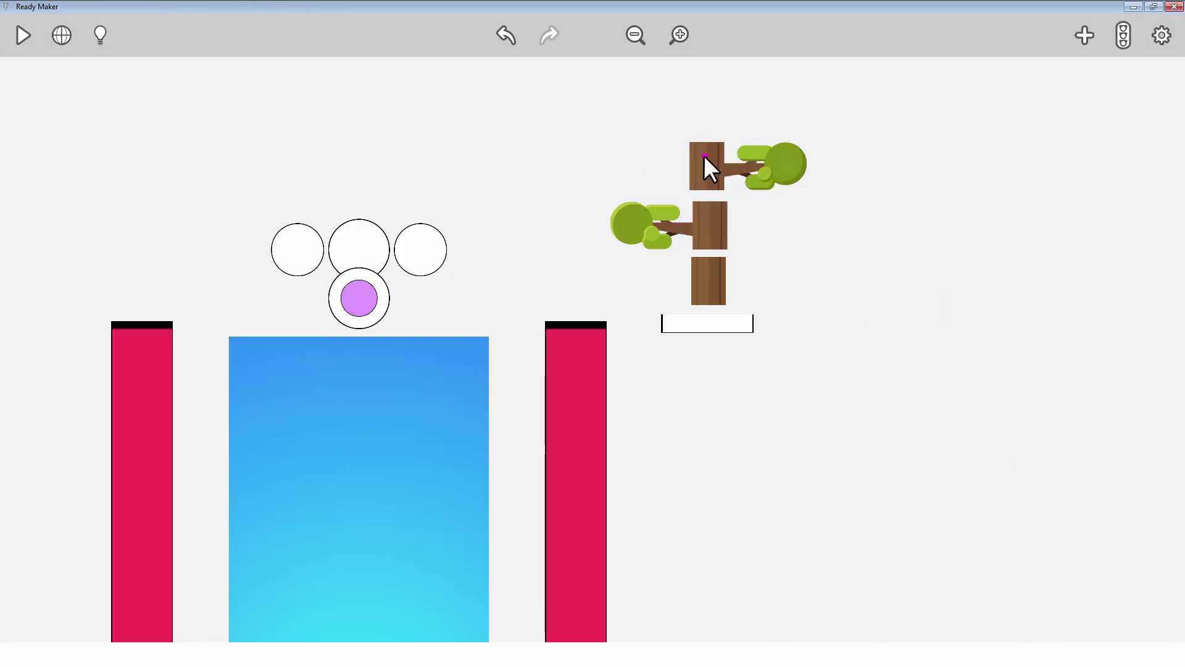
# Make Timberman_tree_right non-solid and assign it to the existing Tree class.
pyautogui.click(703, 159)
pyautogui.click(172, 339)
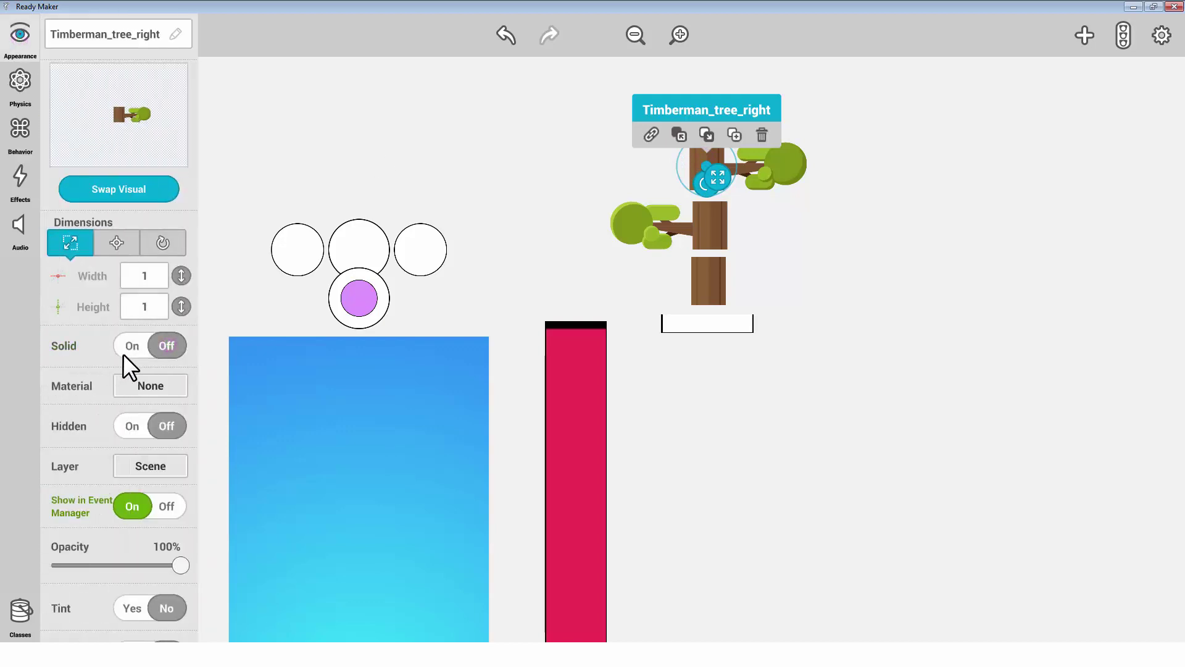
pyautogui.click(20, 612)
pyautogui.click(173, 198)
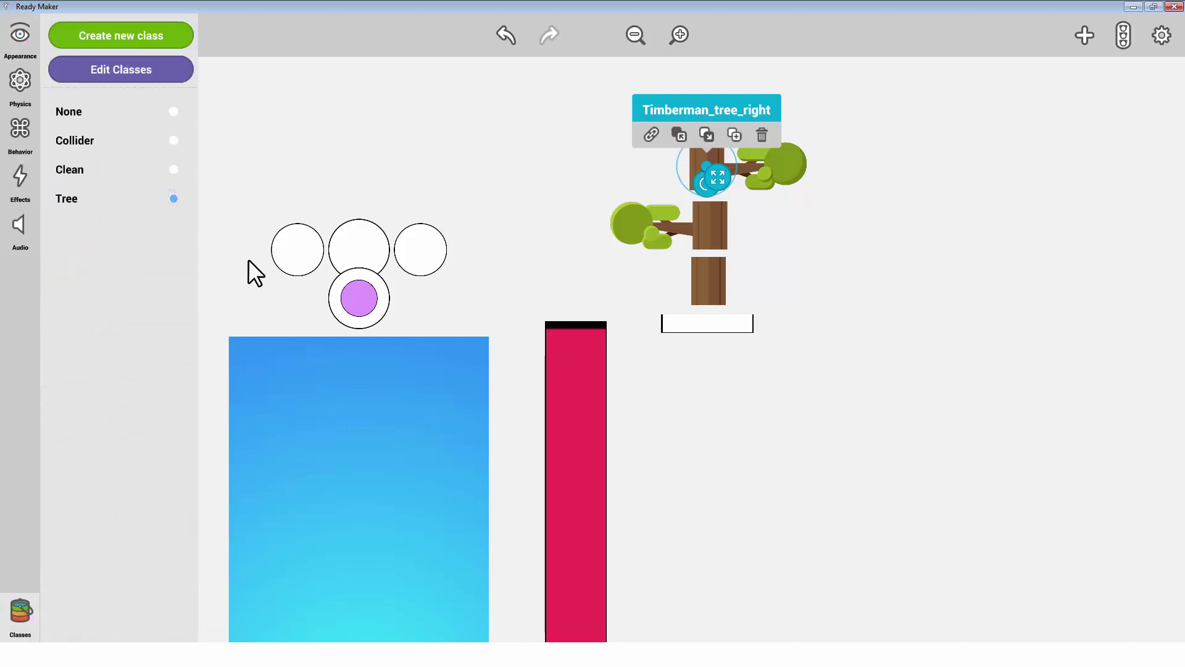
pyautogui.click(887, 401)
# Run a preview of the scene and return to the editor.
pyautogui.moveTo(887, 401); pyautogui.dragTo(980, 259)
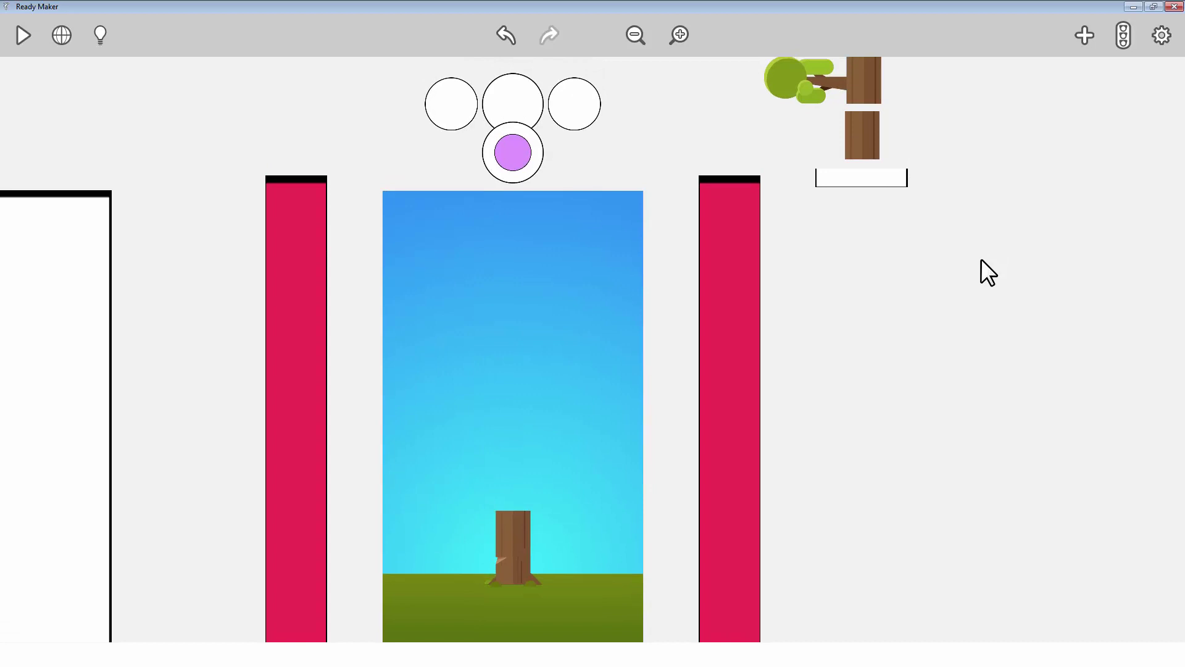
pyautogui.click(1122, 38)
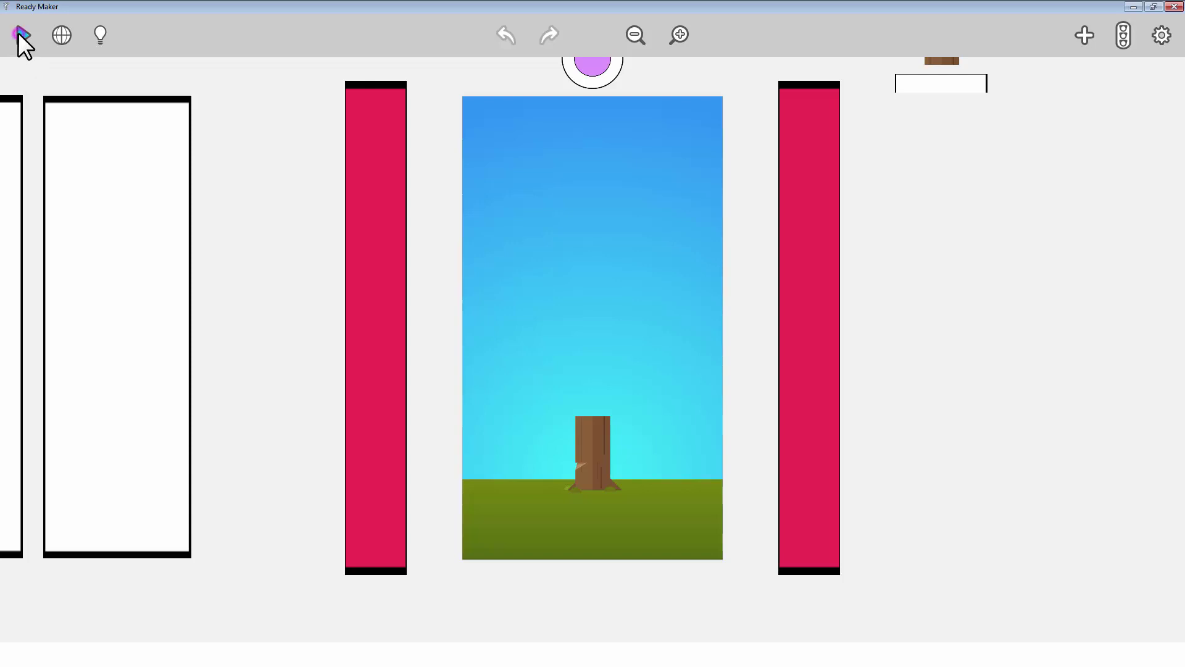
pyautogui.click(17, 34)
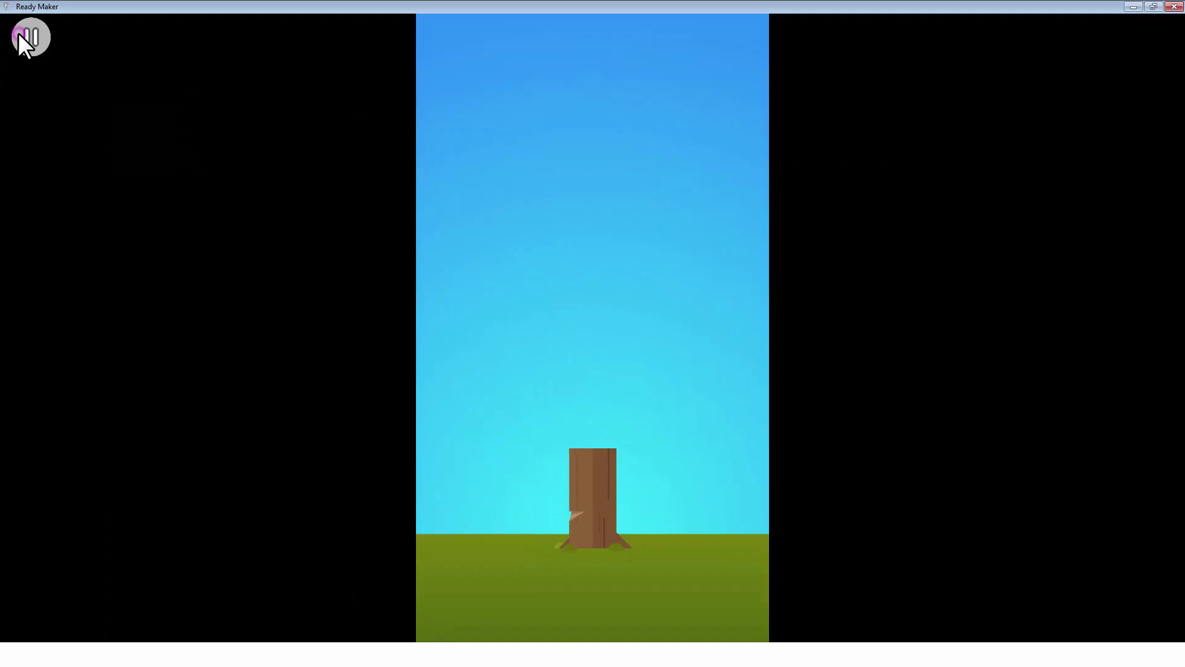
pyautogui.click(18, 34)
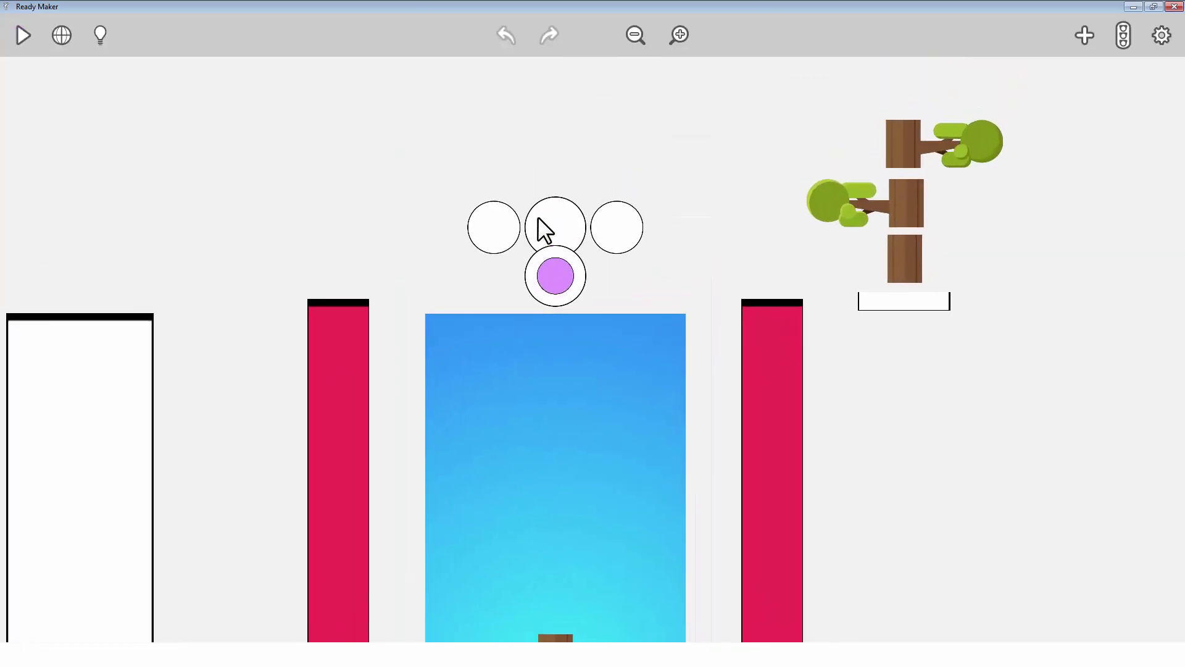
# Add a Counter behavior to the SpawnTree circle and name it isRunning.
pyautogui.click(532, 227)
pyautogui.click(28, 139)
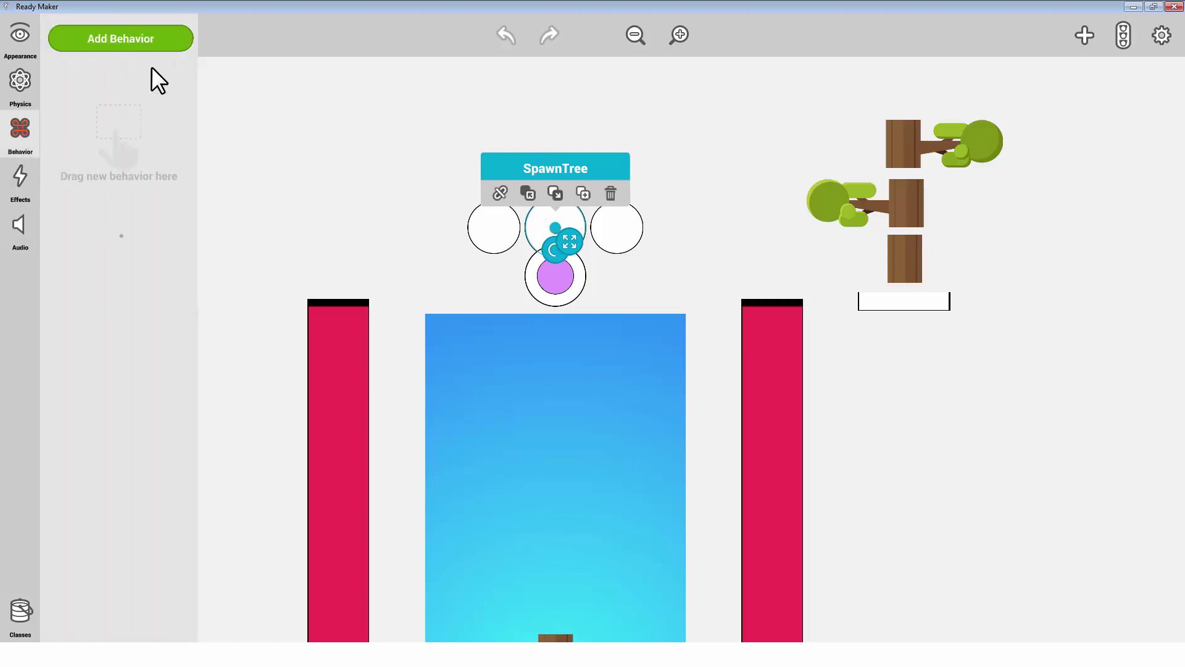
pyautogui.click(140, 46)
pyautogui.moveTo(852, 189); pyautogui.dragTo(132, 123)
pyautogui.click(143, 126)
pyautogui.write('isRunning')
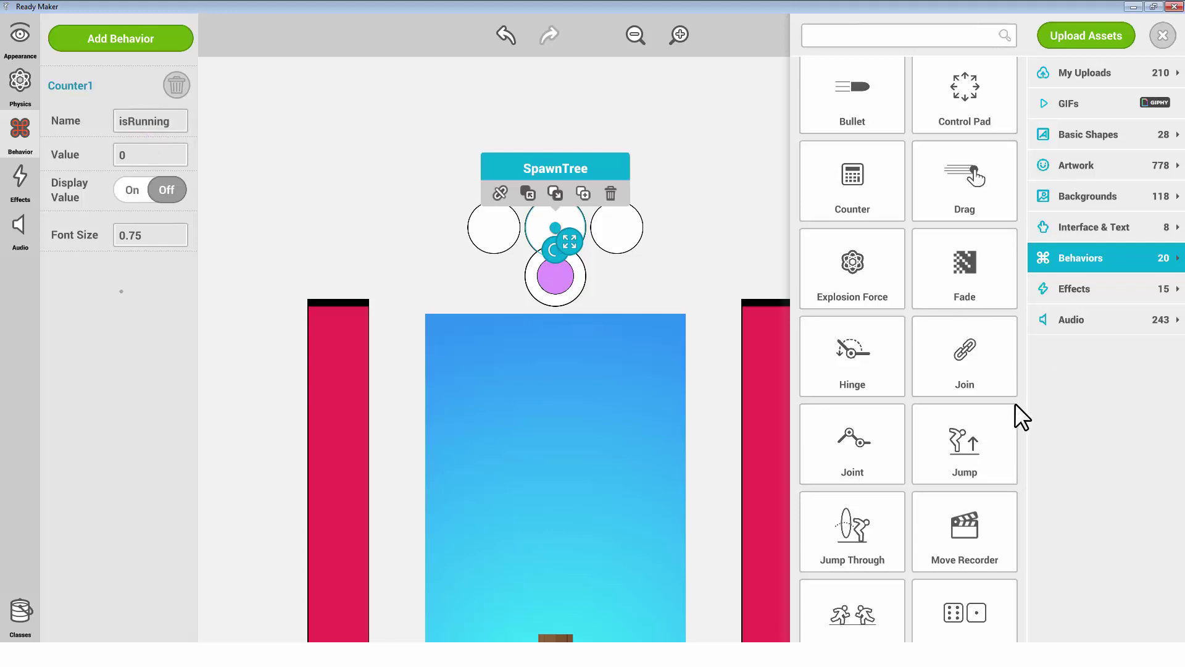
# Add a Random Number behavior named Side to SpawnTree.
pyautogui.scroll(-5, 1020, 426)
pyautogui.moveTo(964, 353); pyautogui.dragTo(114, 152)
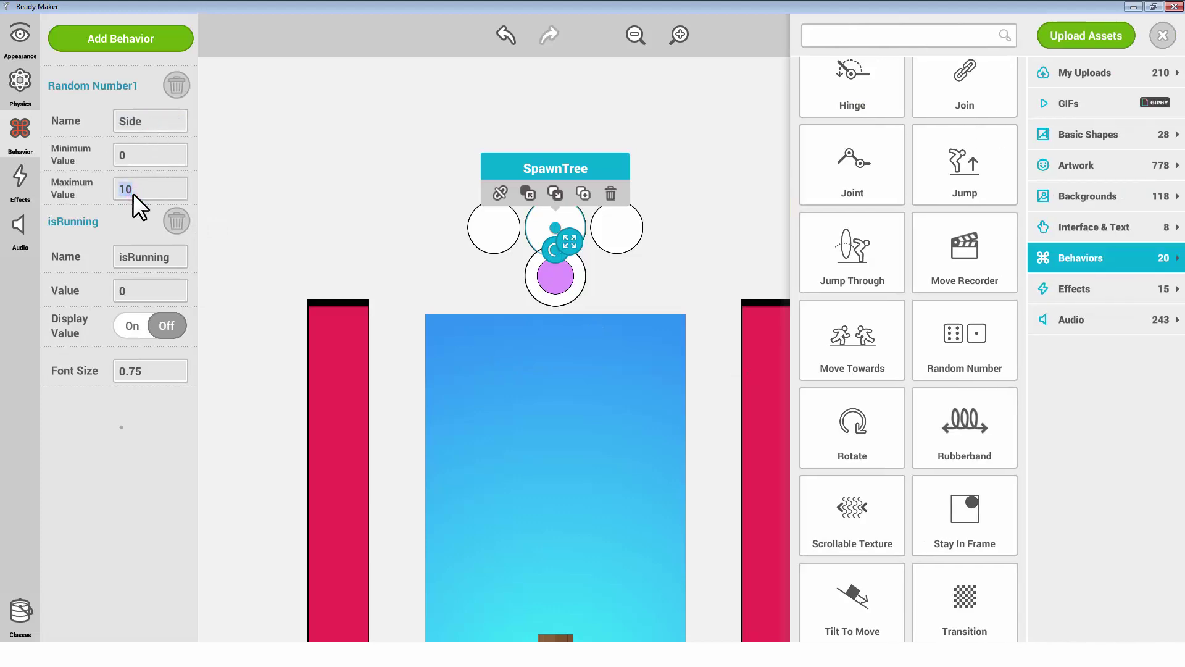
pyautogui.click(13, 131)
# Create a game variable PlayerSide of type Number with the value -1.
pyautogui.click(63, 36)
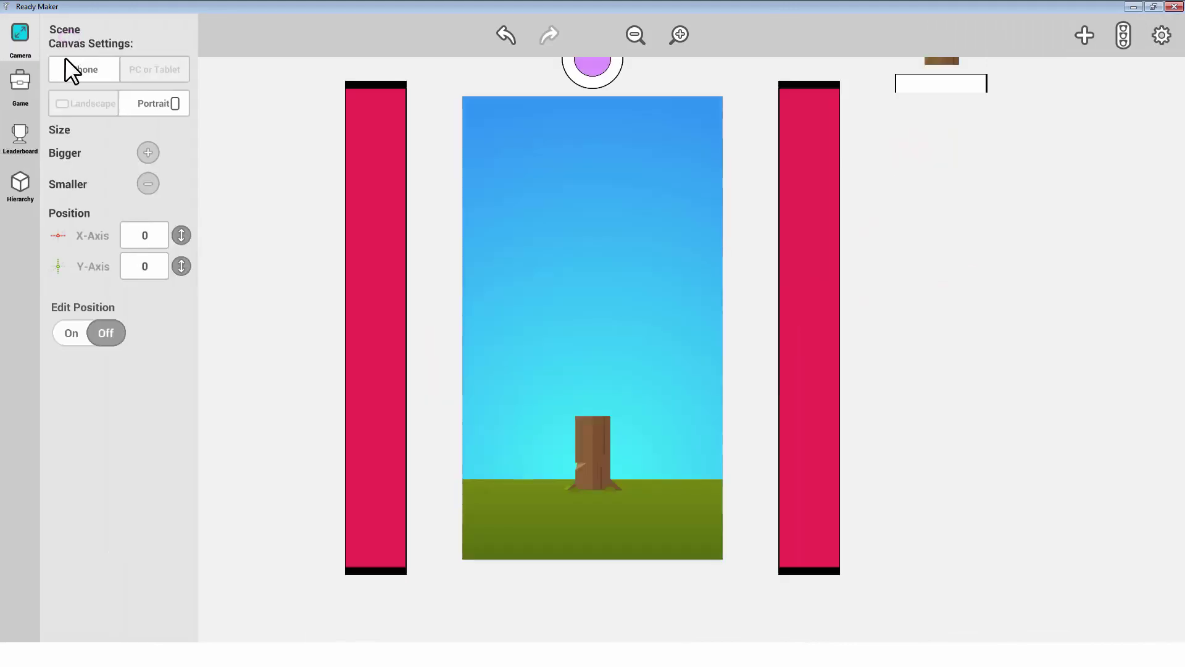
pyautogui.click(16, 85)
pyautogui.click(117, 31)
pyautogui.click(132, 105)
pyautogui.write('PlayerSide')
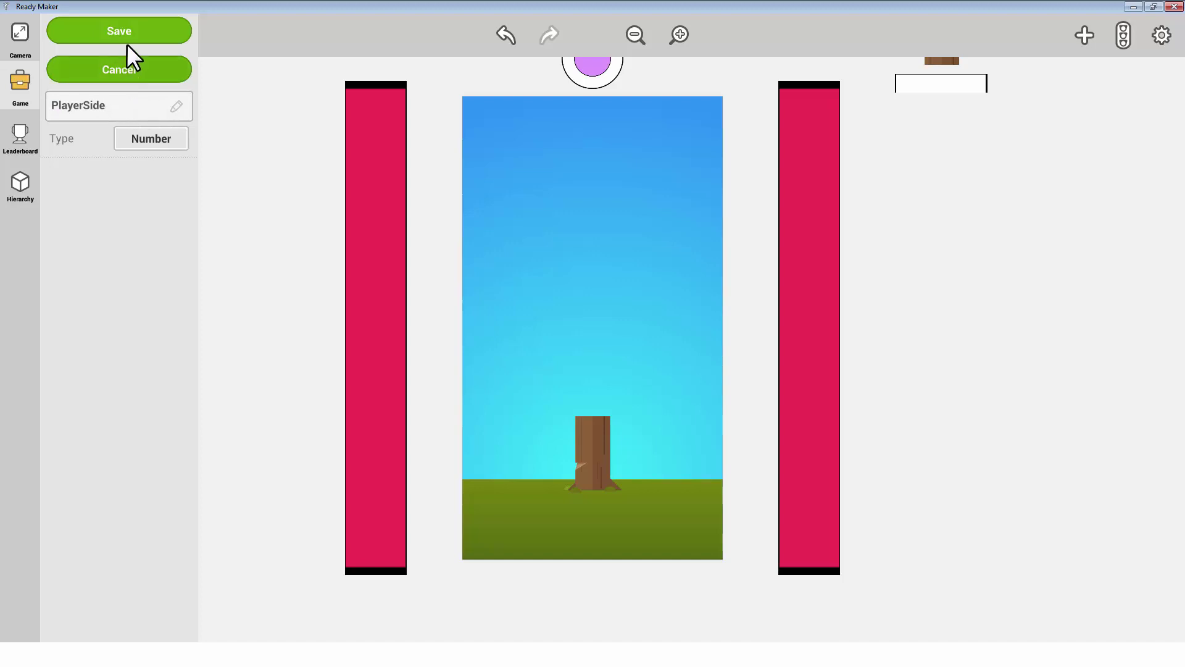
pyautogui.click(127, 42)
pyautogui.click(127, 165)
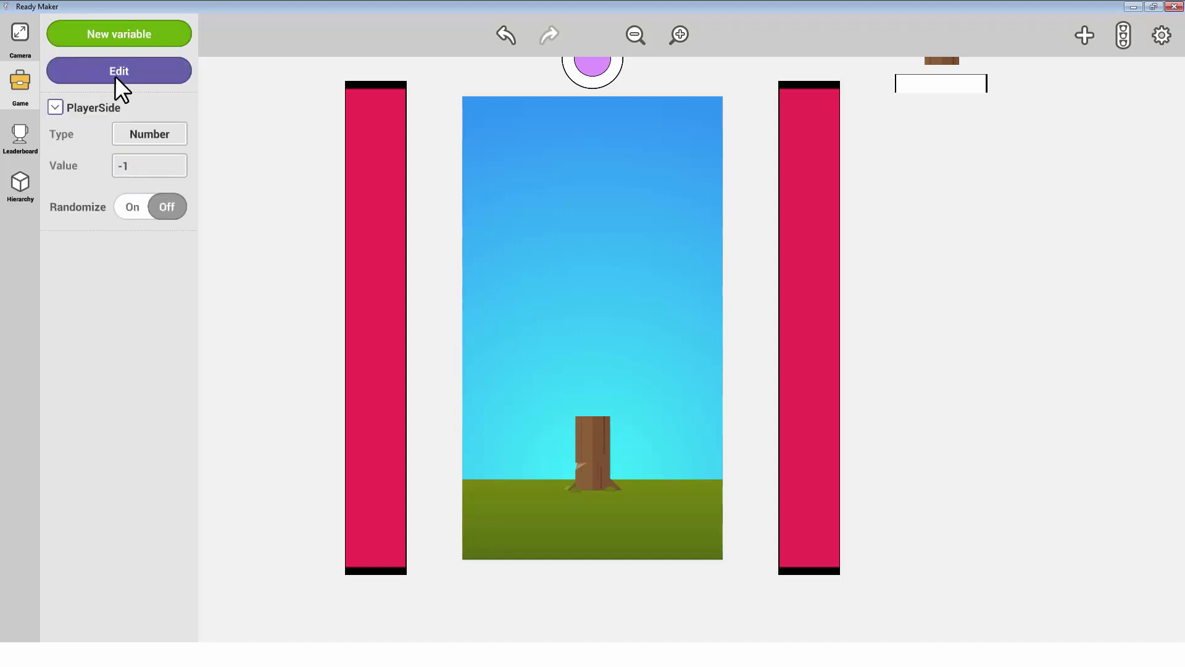
# Create a game variable TimeLoseLife of type Time with the value 0.15.
pyautogui.click(133, 33)
pyautogui.click(101, 106)
pyautogui.write('TimeLoseLife')
pyautogui.click(132, 139)
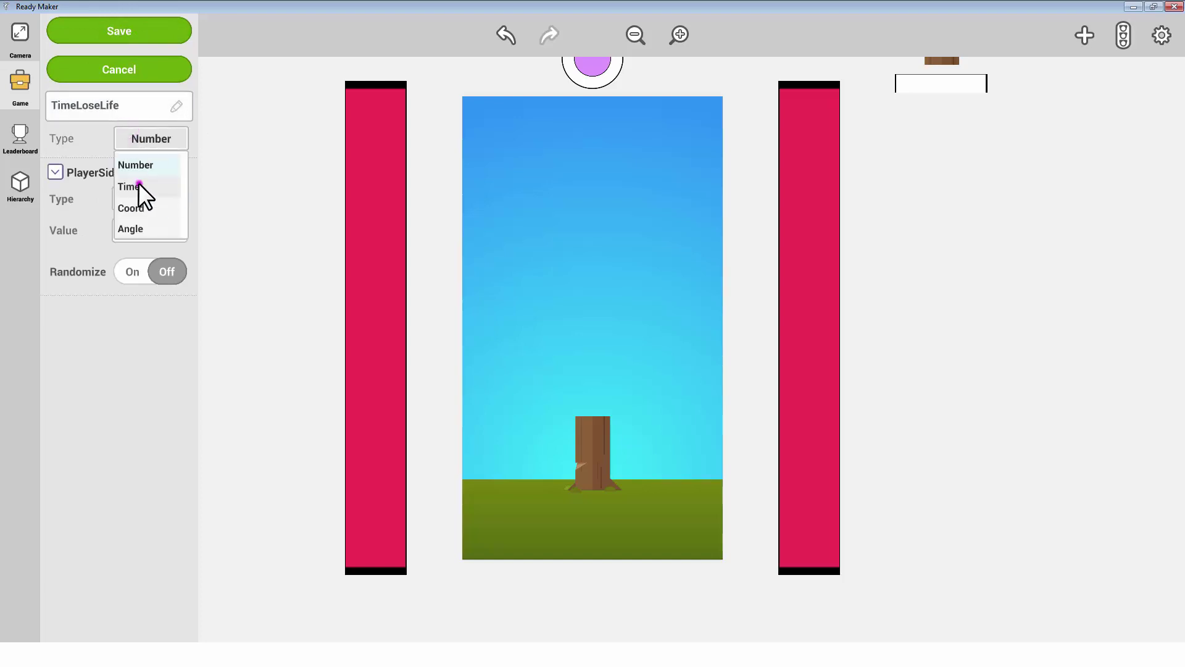
pyautogui.click(138, 185)
pyautogui.click(119, 31)
pyautogui.click(121, 160)
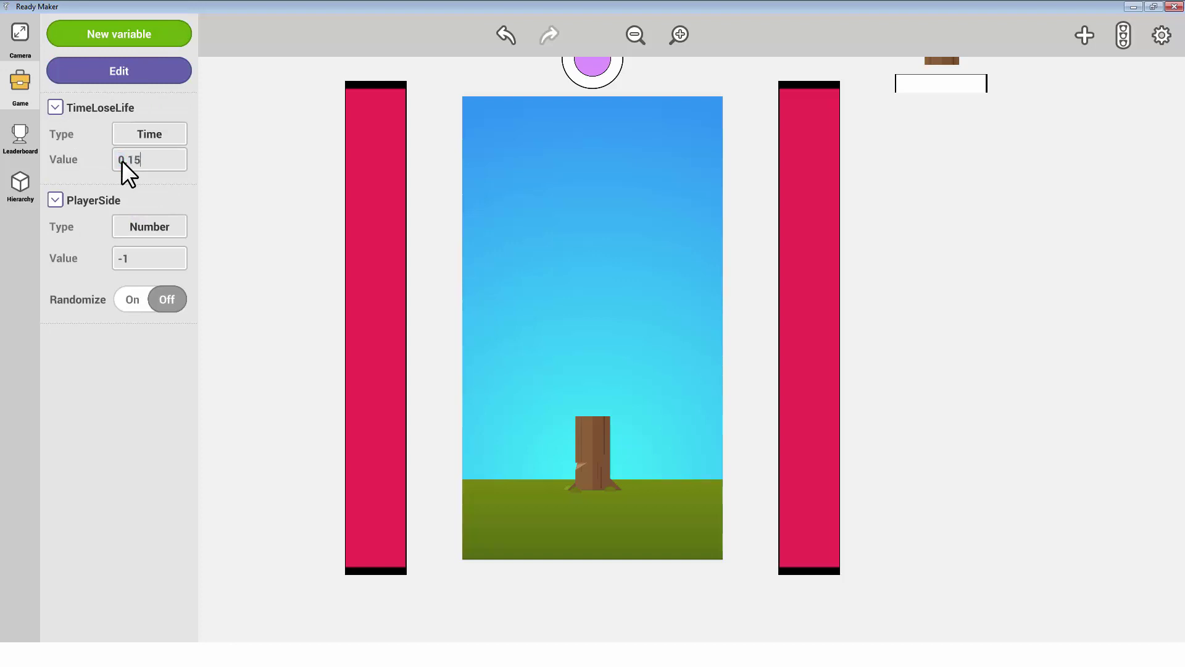
# Create a game variable Update of type Number.
pyautogui.click(114, 36)
pyautogui.click(128, 108)
pyautogui.write('Update')
pyautogui.click(140, 140)
pyautogui.click(146, 164)
pyautogui.click(133, 31)
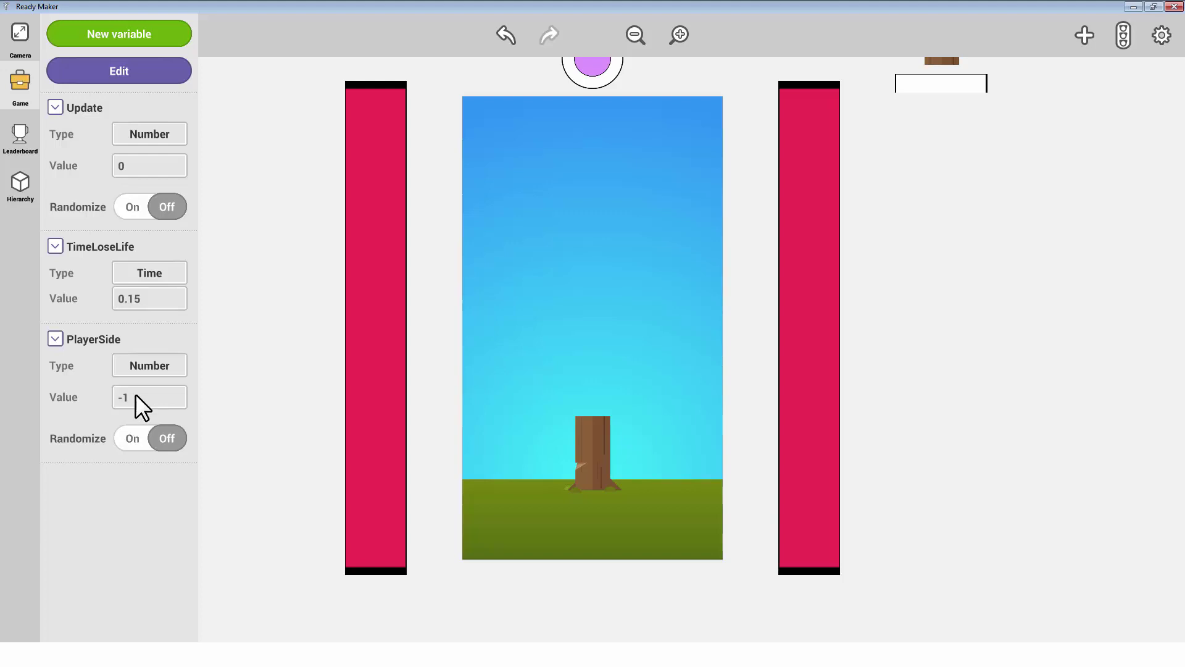
# Place a Timer outside the game area just below the Collider.
pyautogui.click(10, 95)
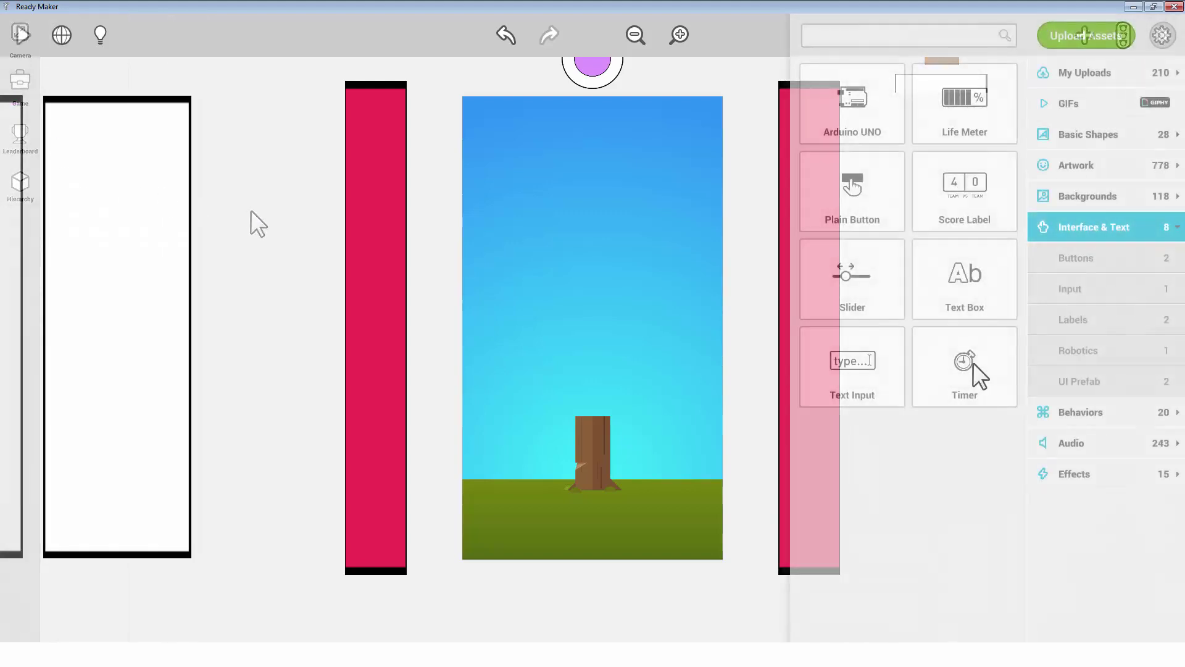
pyautogui.moveTo(973, 361); pyautogui.dragTo(945, 137)
pyautogui.click(1162, 35)
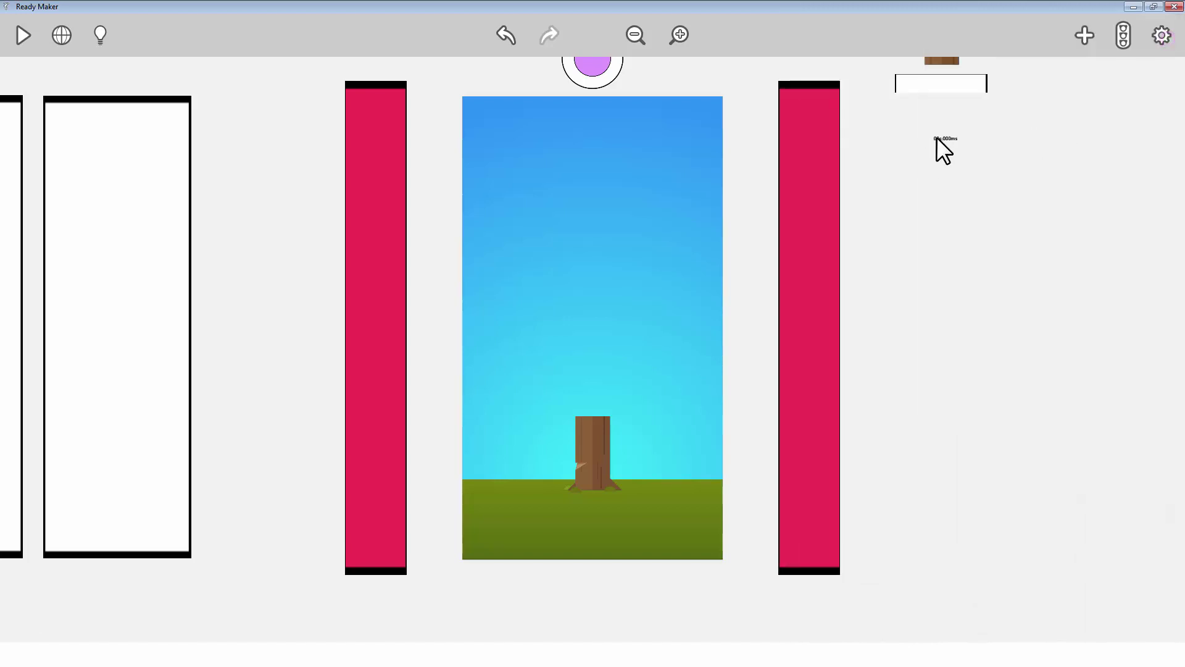
# Scale the timer to width 2 and height 2, make it non-solid on the Background layer, and rename it Life Timer.
pyautogui.click(941, 141)
pyautogui.click(18, 33)
pyautogui.click(143, 134)
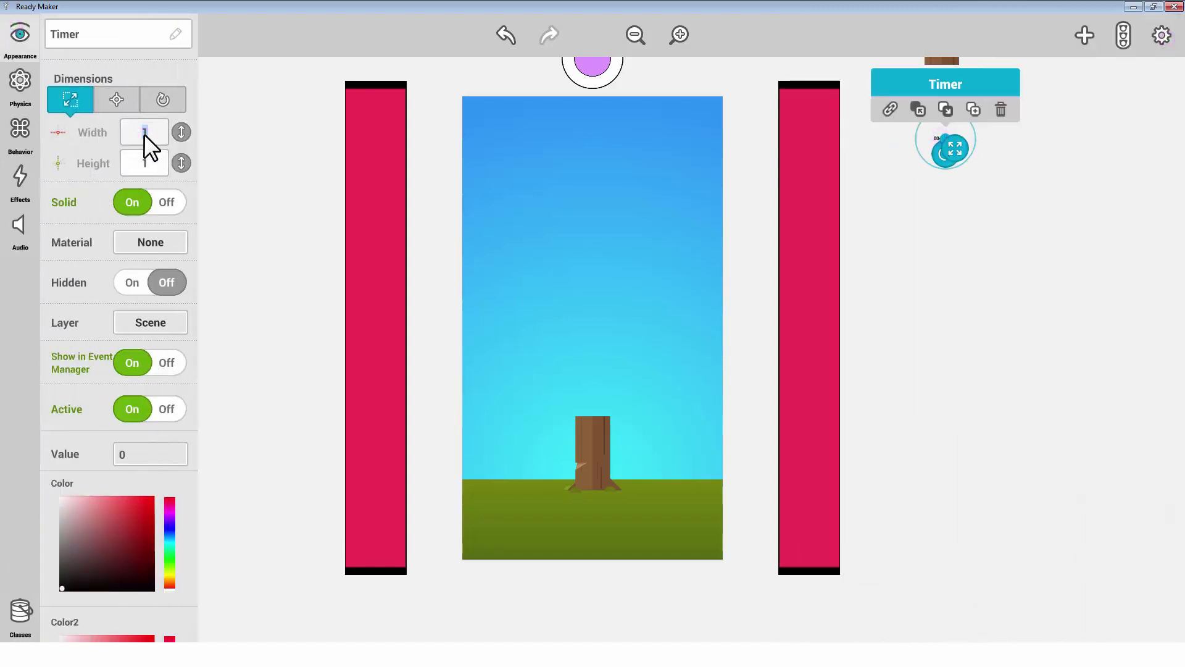
pyautogui.click(167, 202)
pyautogui.click(167, 321)
pyautogui.click(167, 389)
pyautogui.click(90, 35)
pyautogui.write('Life Timer')
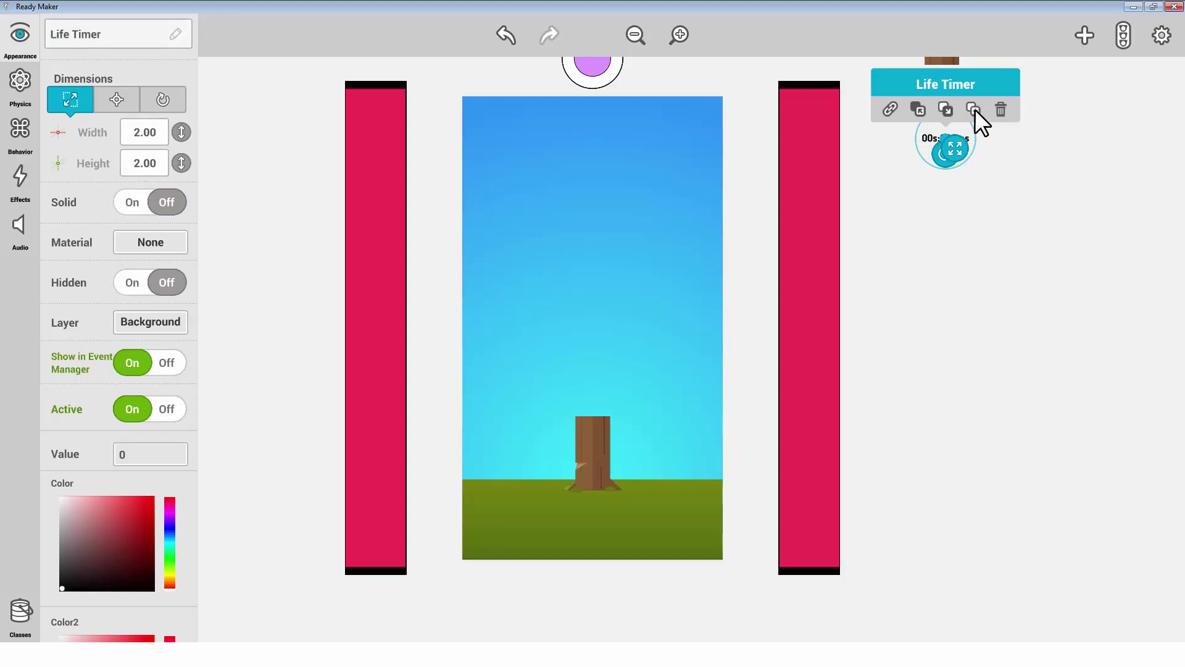
# Duplicate Life Timer, place the copy directly beneath it, and rename the copy Timer Animation.
pyautogui.click(974, 109)
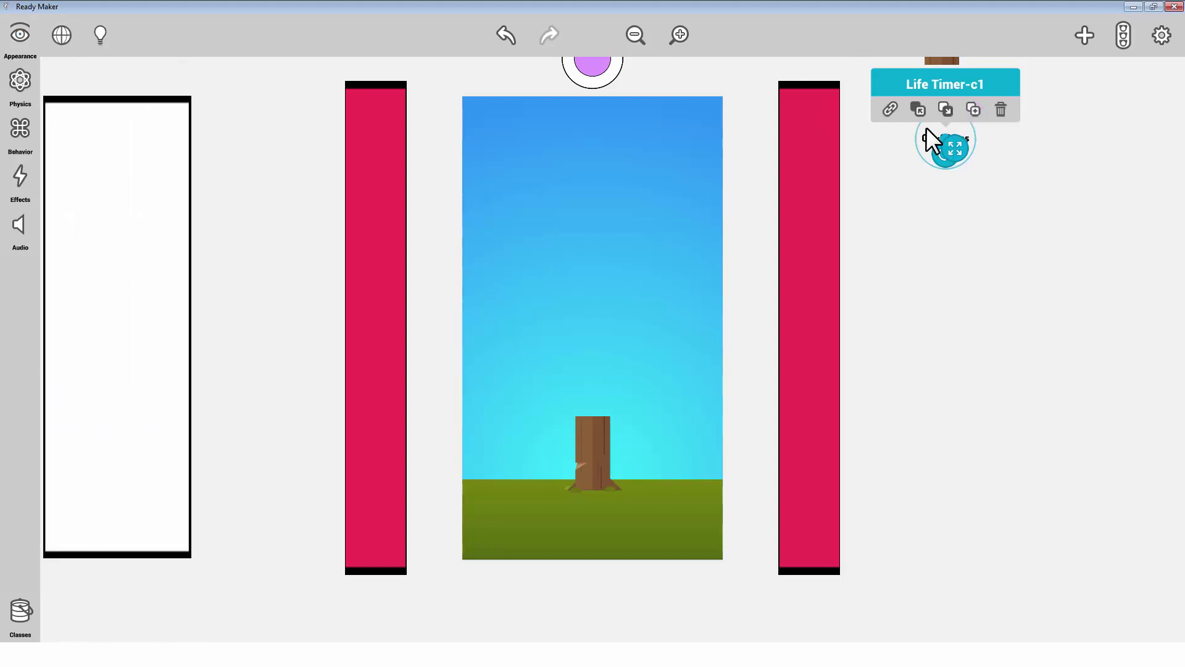
pyautogui.moveTo(941, 135); pyautogui.dragTo(938, 148)
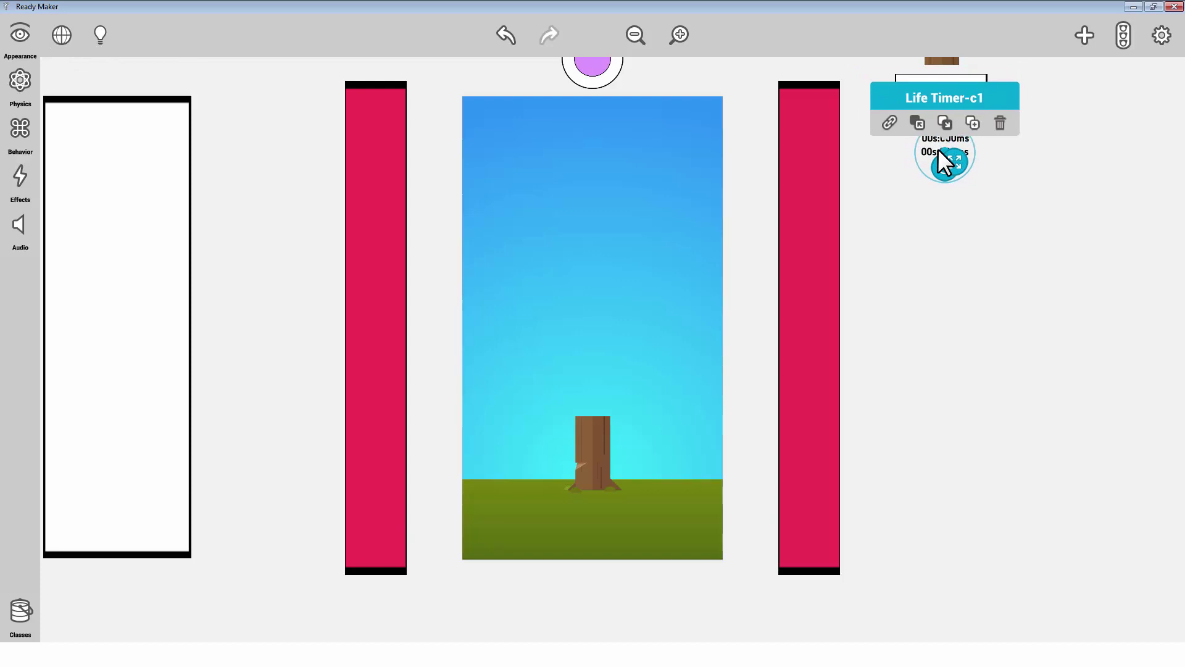
pyautogui.click(32, 35)
pyautogui.click(132, 35)
pyautogui.write('Timer Animation')
pyautogui.click(26, 45)
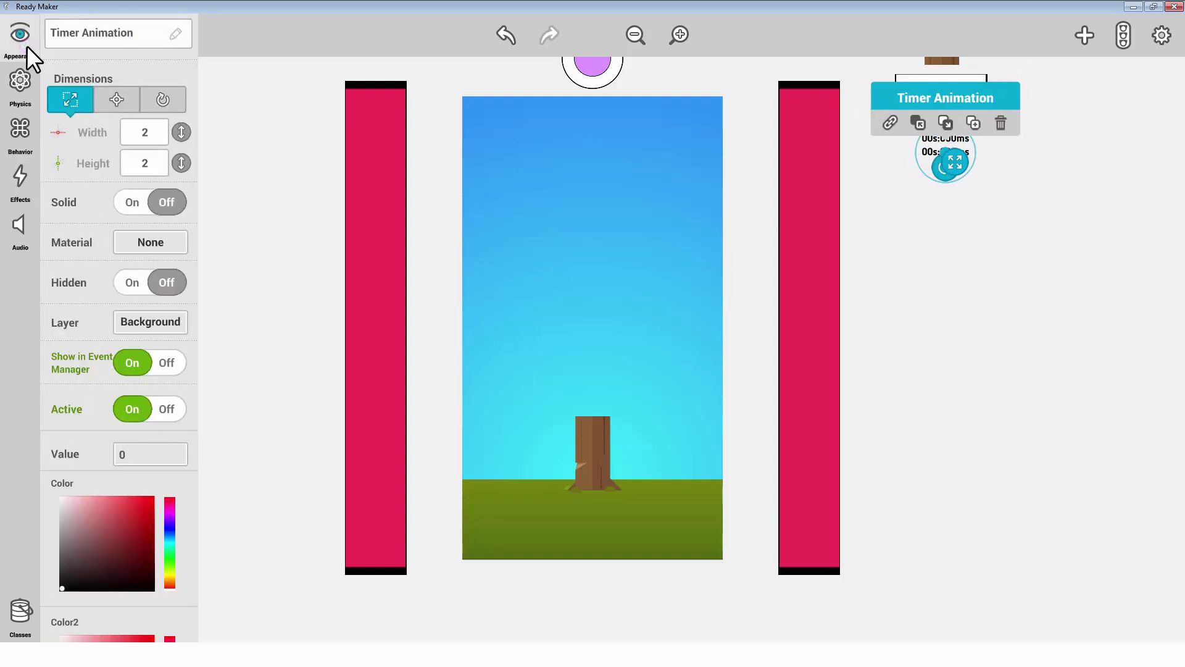
pyautogui.click(904, 317)
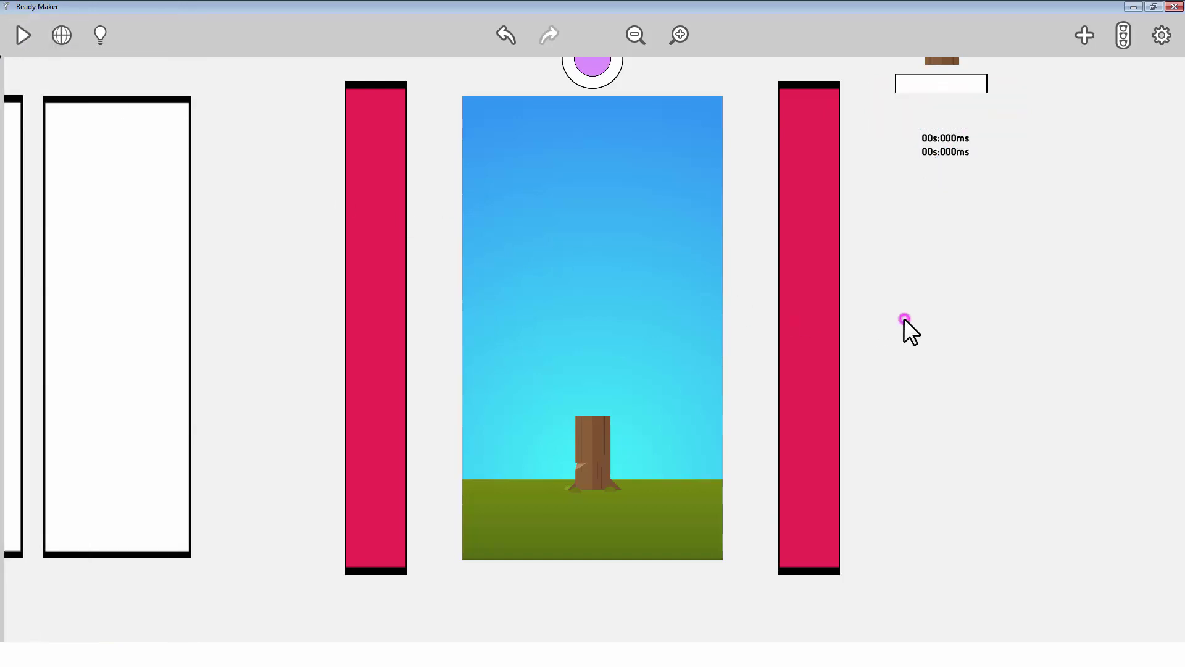
# Preview the game twice to check how the random tree pieces stack up on the stump.
pyautogui.click(663, 350)
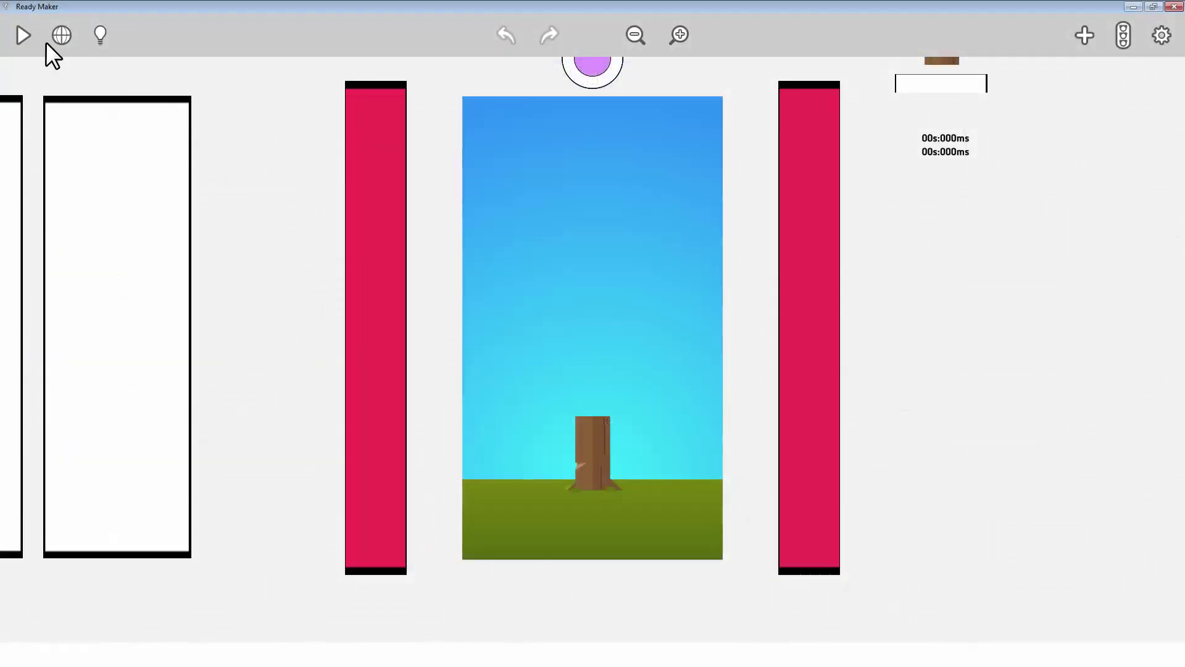
pyautogui.click(23, 35)
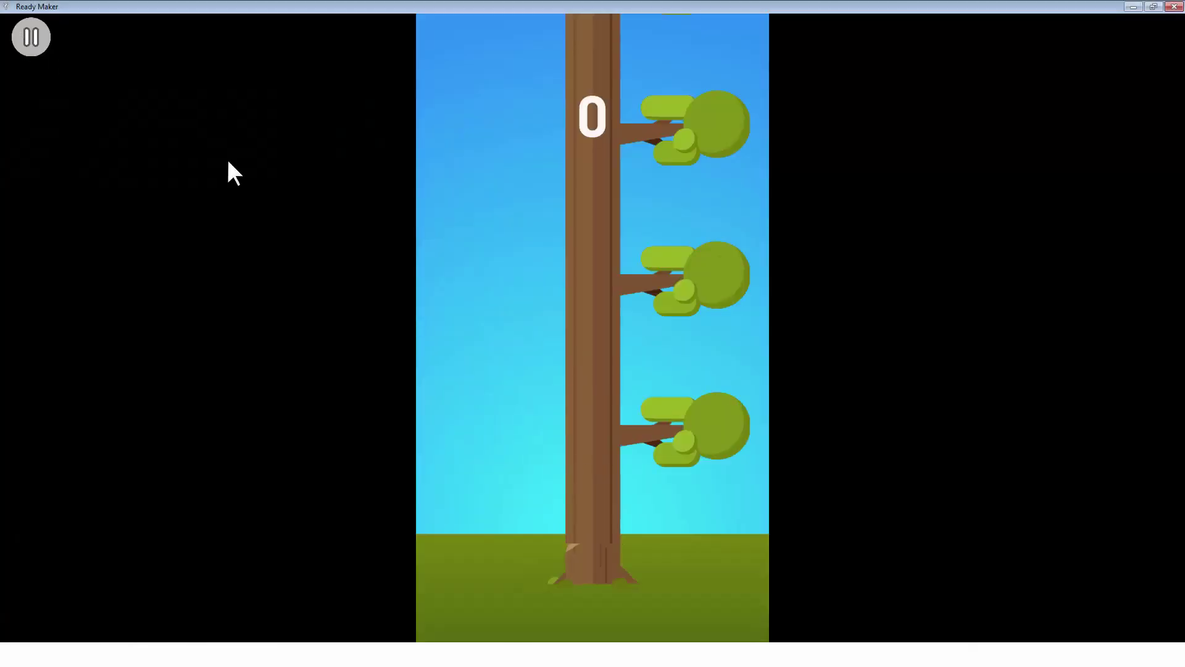
pyautogui.click(26, 31)
pyautogui.click(21, 35)
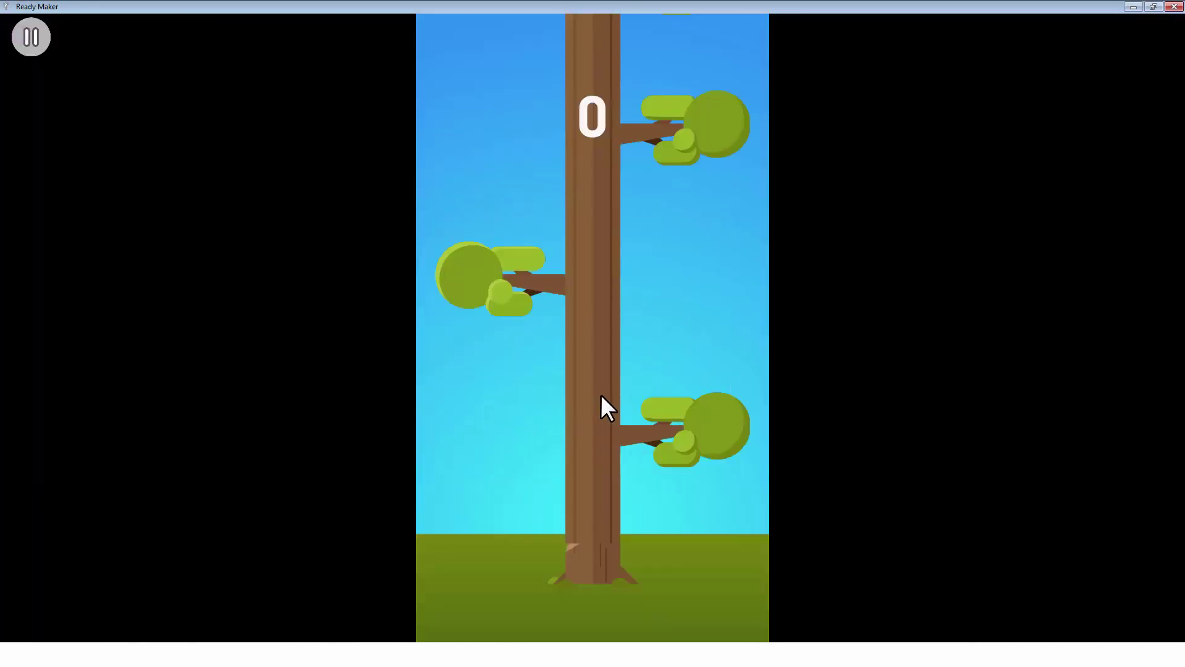
pyautogui.click(31, 37)
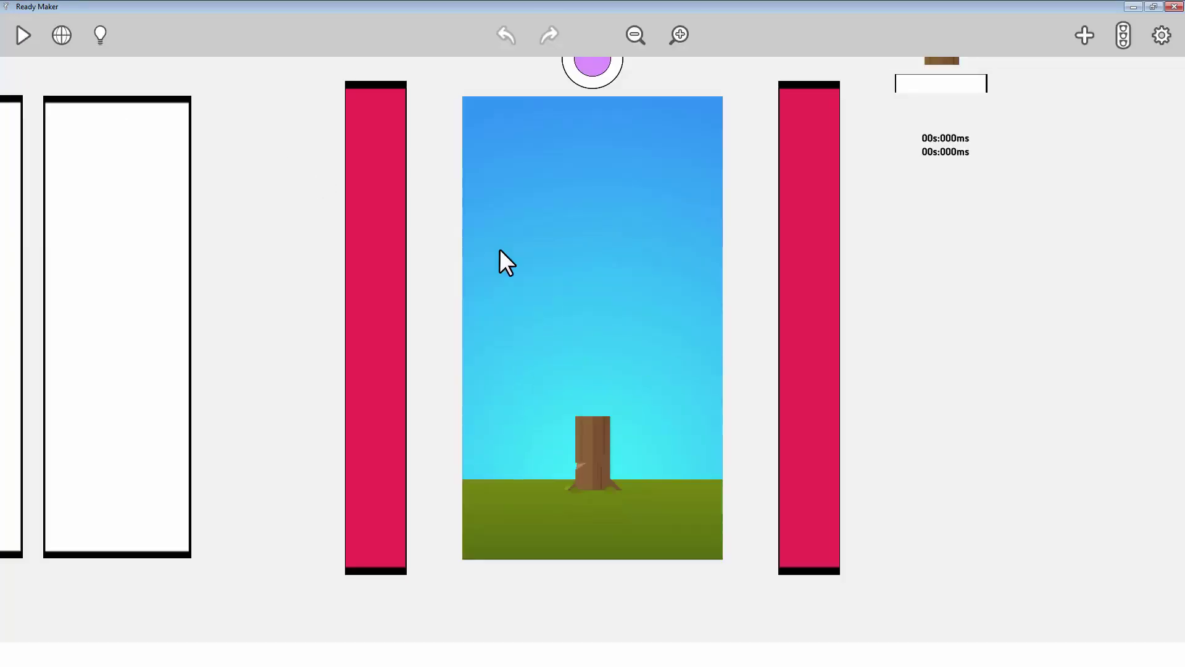
# Add Timberman_pose1 on the grass left of the stump and Timberman_pose2 just outside the background's right edge.
pyautogui.moveTo(954, 155); pyautogui.dragTo(888, 235)
pyautogui.moveTo(751, 325); pyautogui.dragTo(538, 451)
pyautogui.moveTo(852, 241); pyautogui.dragTo(754, 448)
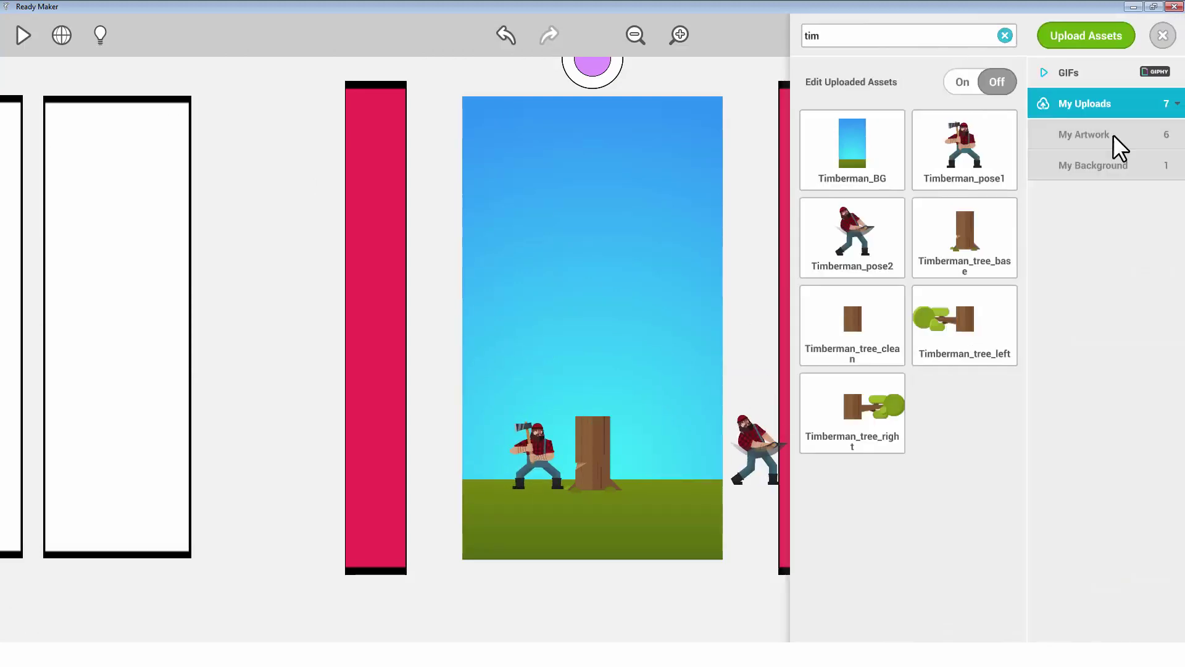
pyautogui.click(1166, 37)
# Adjust Timberman_pose1's position so that it stands slightly closer to the stump.
pyautogui.click(538, 457)
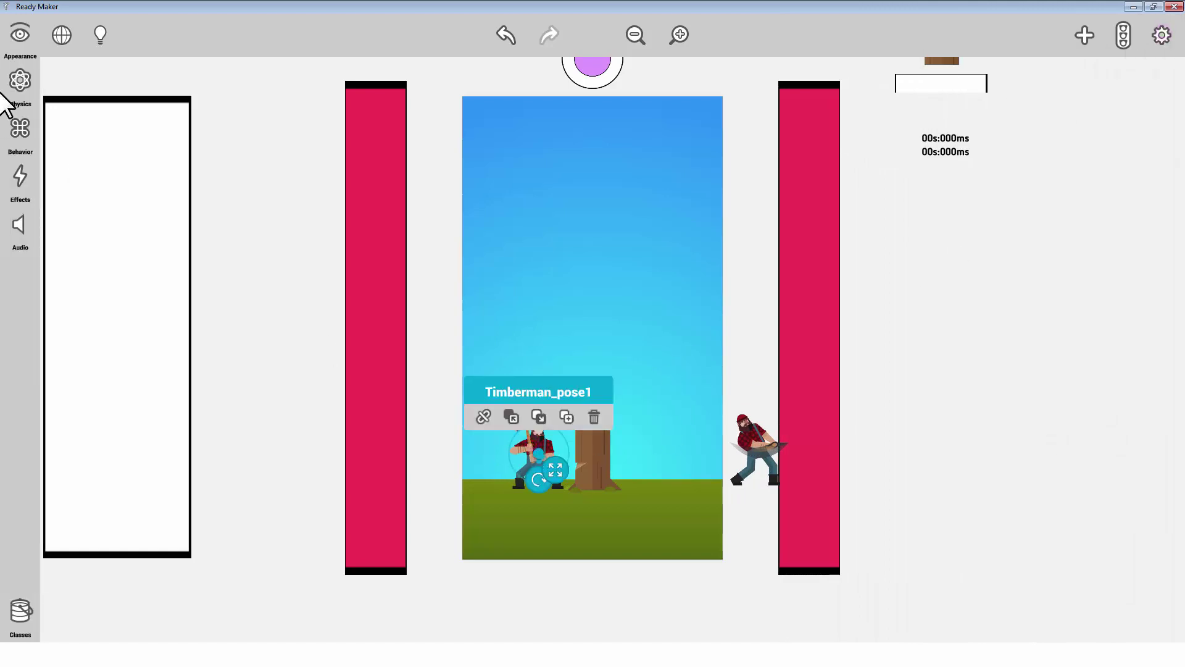
pyautogui.click(7, 45)
pyautogui.click(124, 250)
pyautogui.scroll(2, 147, 276)
pyautogui.write('5')
pyautogui.click(510, 510)
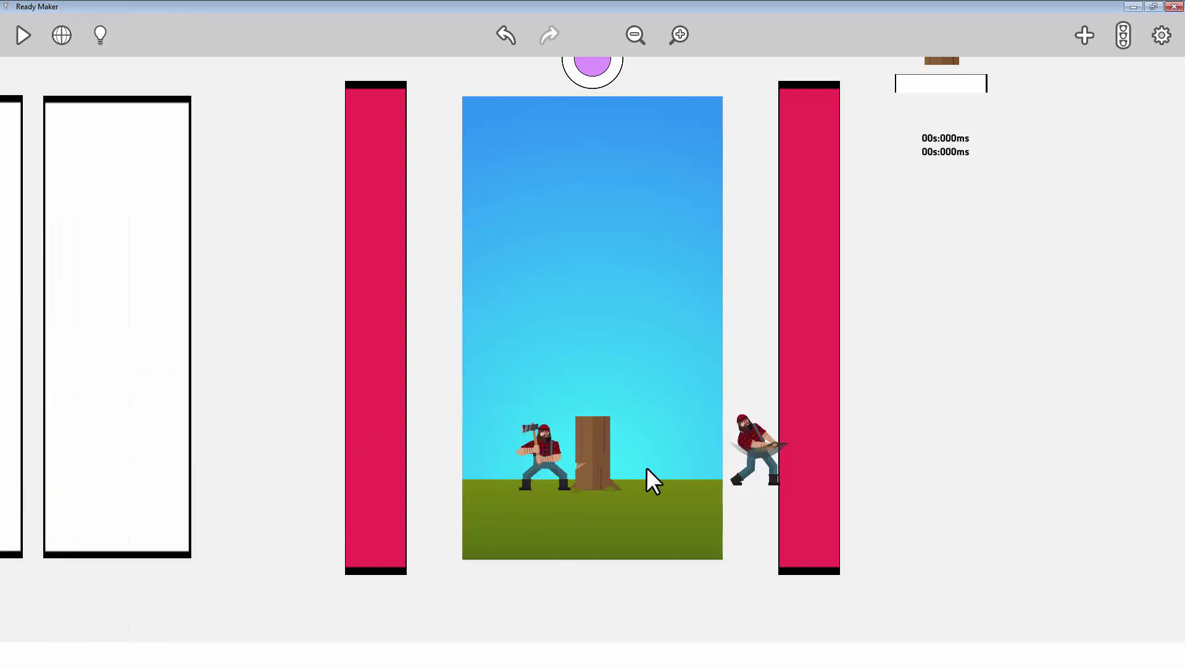
# Make Timberman_pose2 non-solid.
pyautogui.click(747, 436)
pyautogui.click(20, 36)
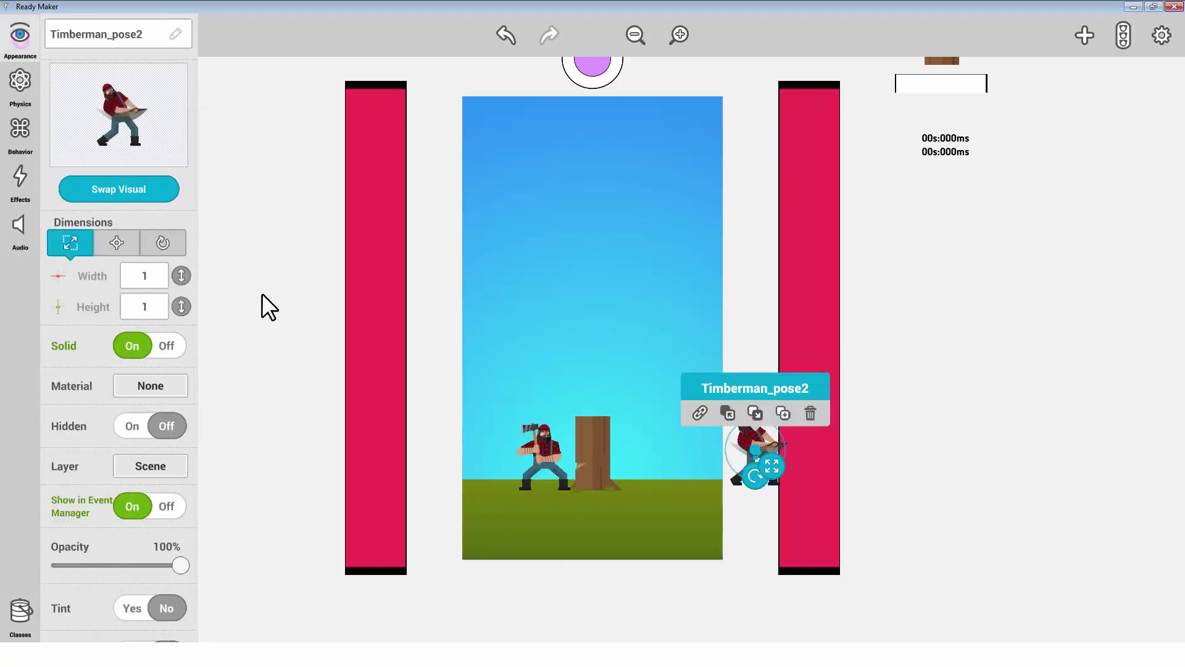
pyautogui.click(168, 348)
pyautogui.click(938, 409)
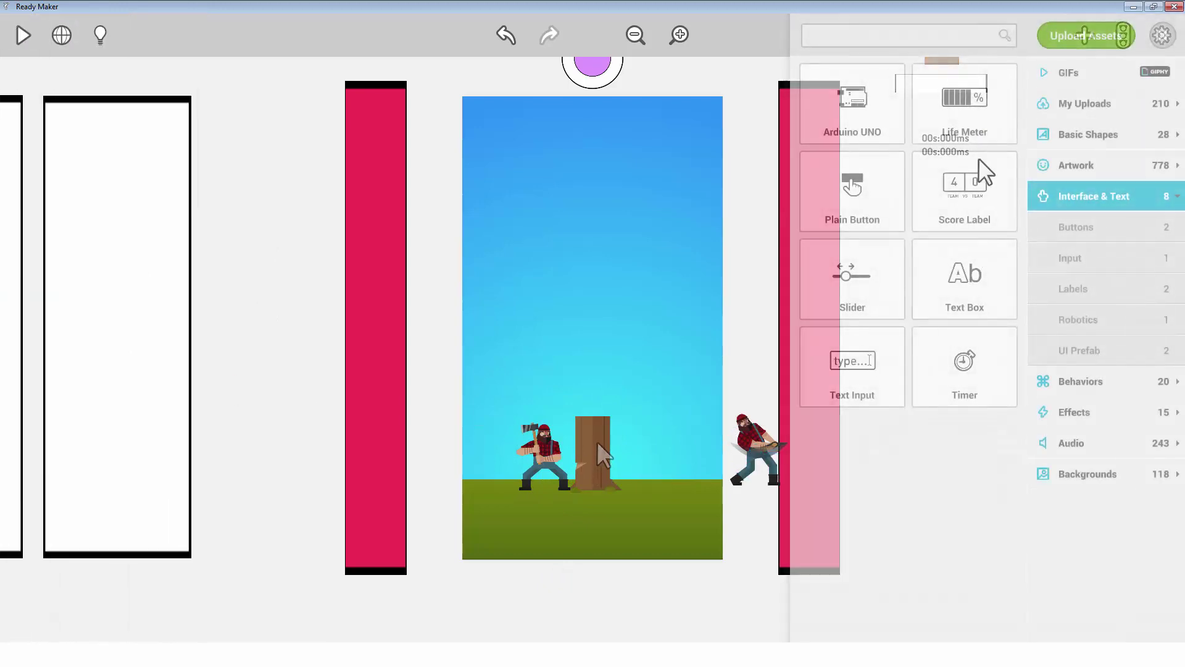
# Add a Life Meter on the grass just below the stump and set its width and height to 1.43.
pyautogui.moveTo(945, 116); pyautogui.dragTo(597, 519)
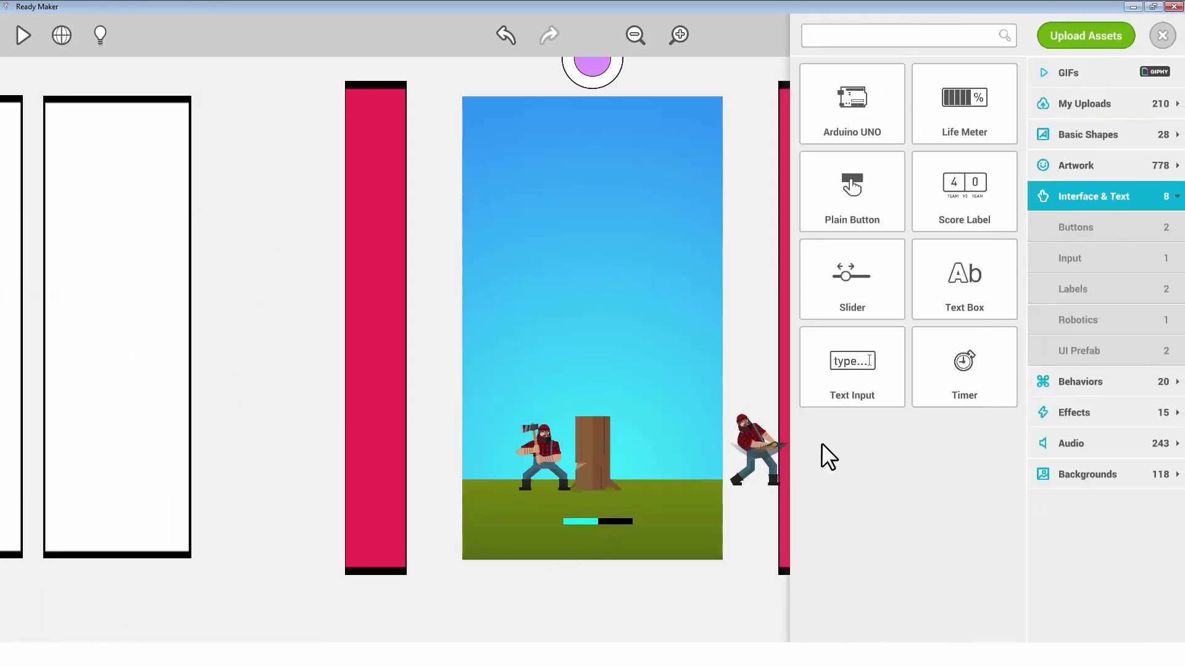
pyautogui.click(1168, 36)
pyautogui.click(606, 519)
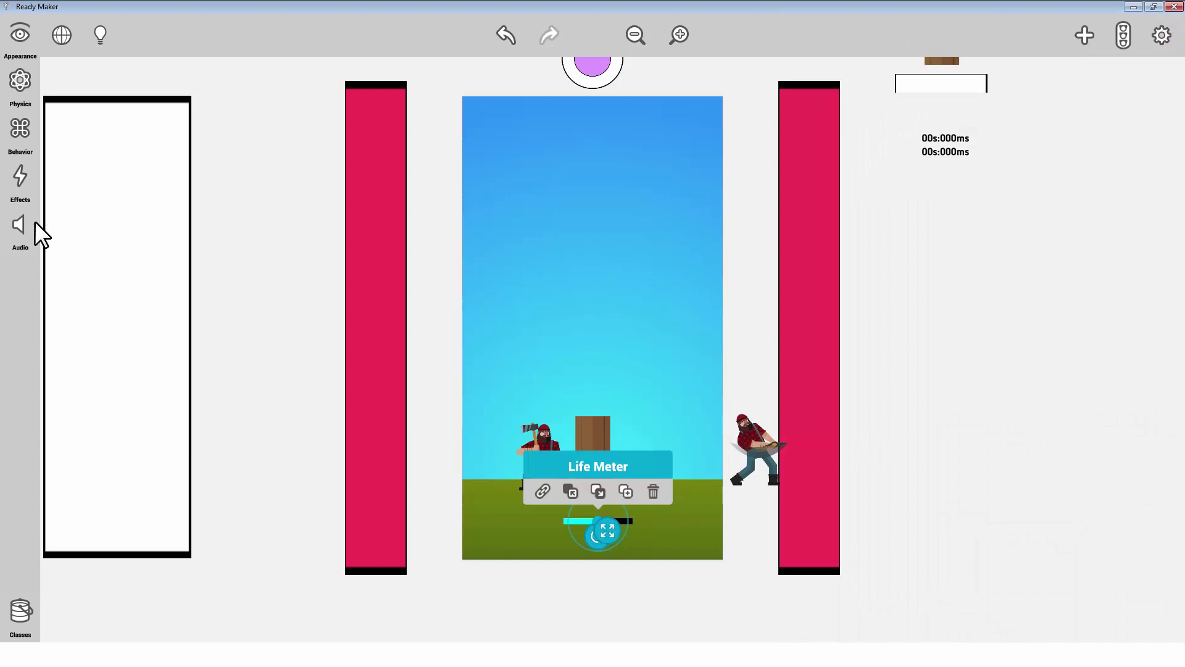
pyautogui.click(25, 73)
pyautogui.click(150, 132)
pyautogui.write('1.46')
pyautogui.click(149, 162)
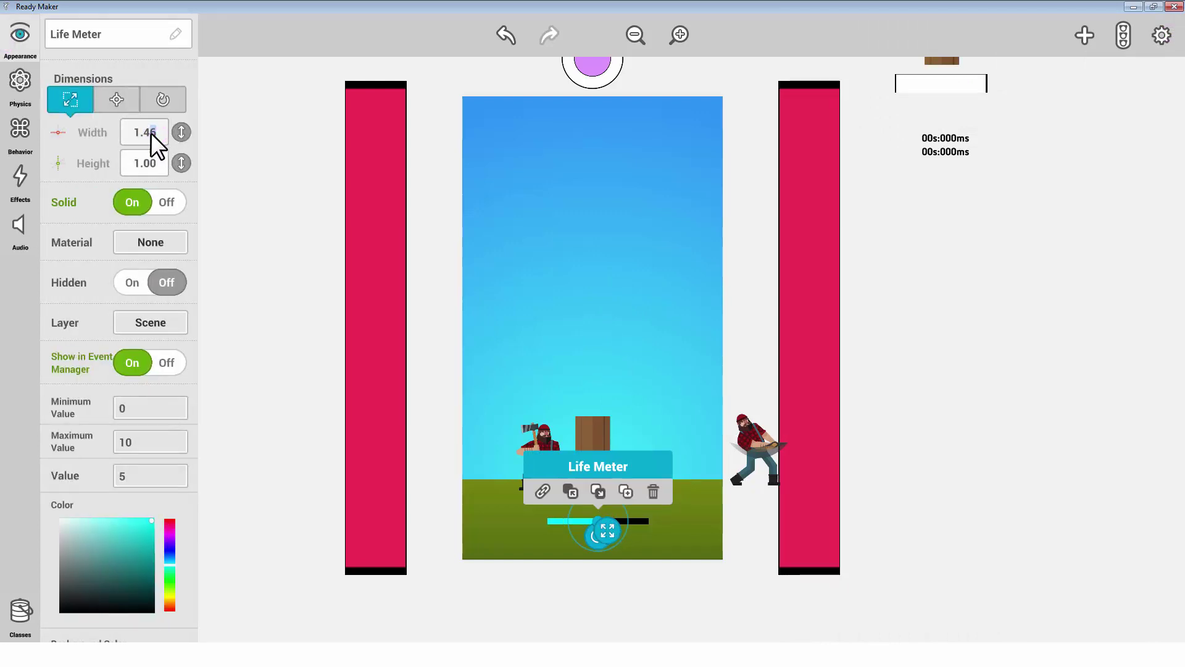
pyautogui.click(151, 160)
pyautogui.write('1.43')
pyautogui.press('Return')
# Make the life meter non-solid on the User Interface layer, with a maximum value of 100 and a value of 51.
pyautogui.click(166, 203)
pyautogui.click(167, 322)
pyautogui.click(166, 346)
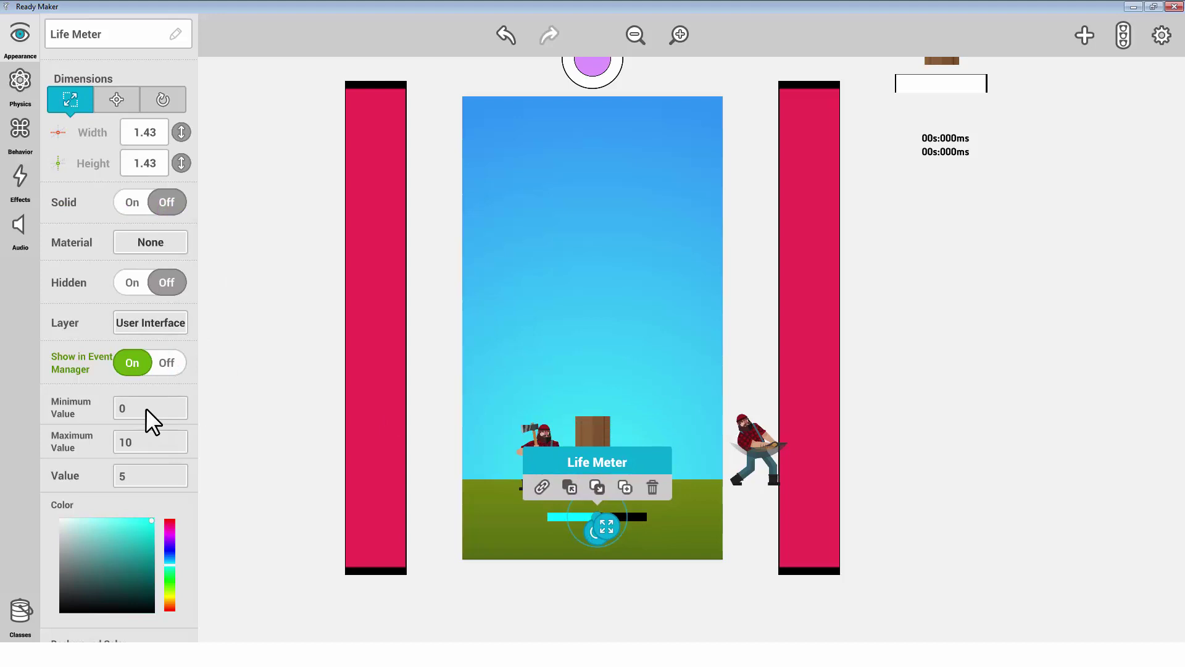
pyautogui.write('100')
pyautogui.click(147, 473)
pyautogui.write('51')
# Change the life meter's fill color to a dark red.
pyautogui.scroll(-3, 185, 509)
pyautogui.click(171, 361)
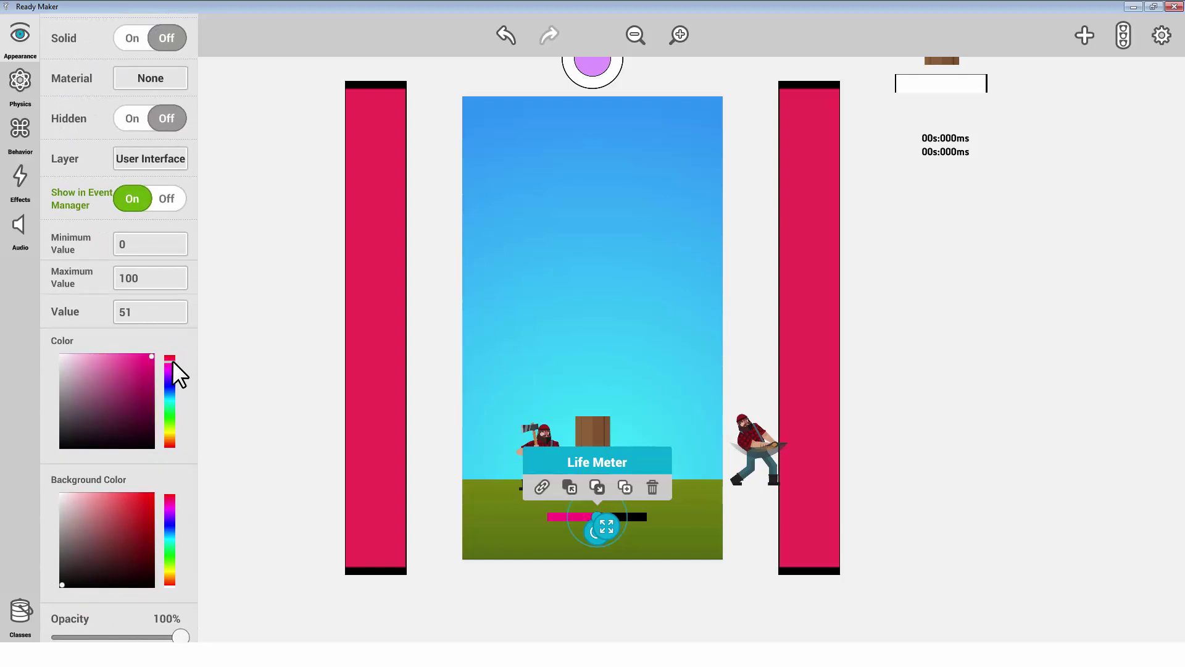
pyautogui.moveTo(174, 362); pyautogui.dragTo(160, 358)
# Position the life meter at X 0 and Y -2.5.
pyautogui.scroll(3, 187, 457)
pyautogui.click(118, 100)
pyautogui.click(153, 132)
pyautogui.write('0')
pyautogui.click(150, 163)
pyautogui.write('5')
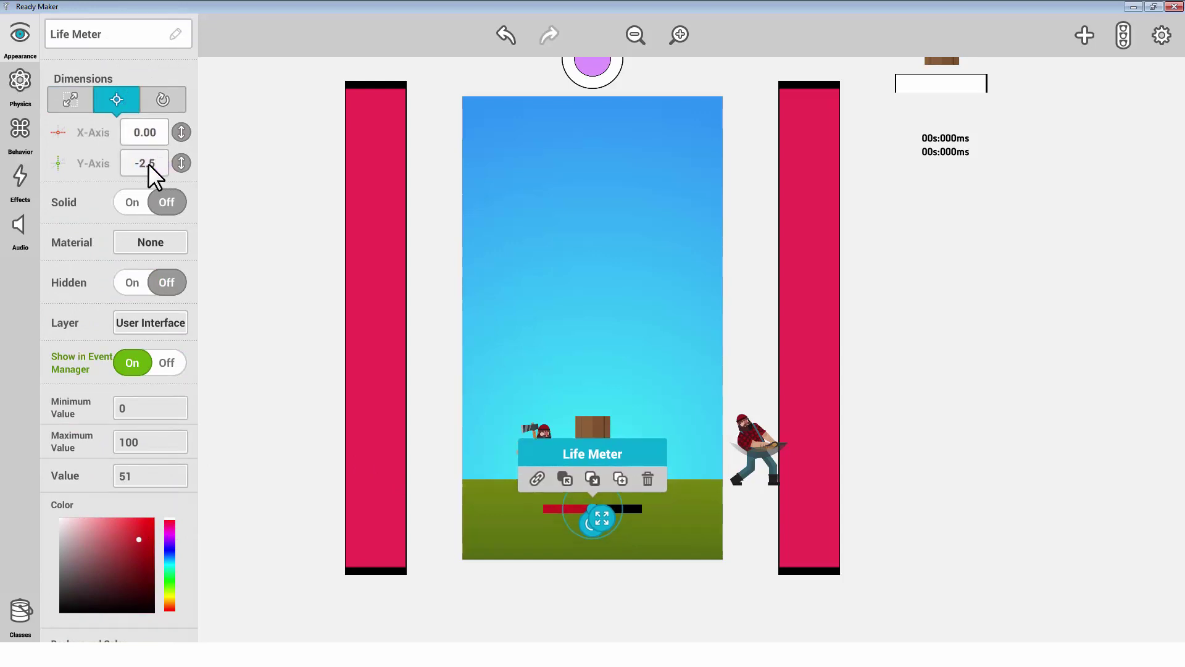
pyautogui.click(947, 370)
# Add a Score Label in the upper part of the sky and make it non-solid.
pyautogui.click(1084, 35)
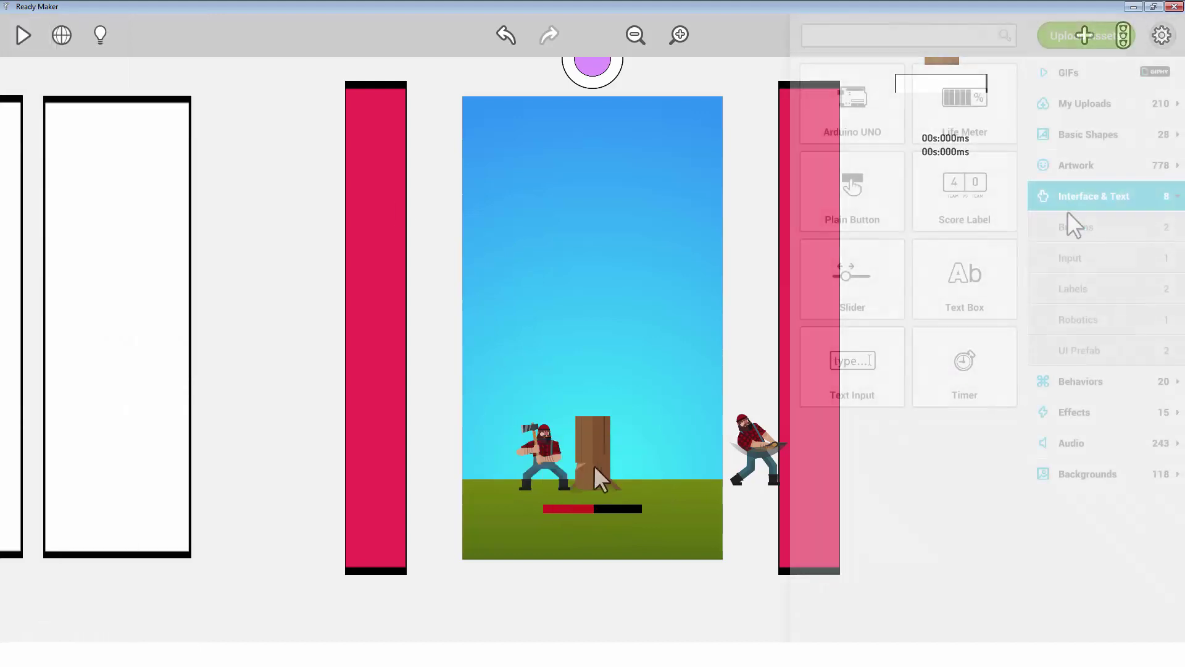
pyautogui.moveTo(968, 196); pyautogui.dragTo(598, 173)
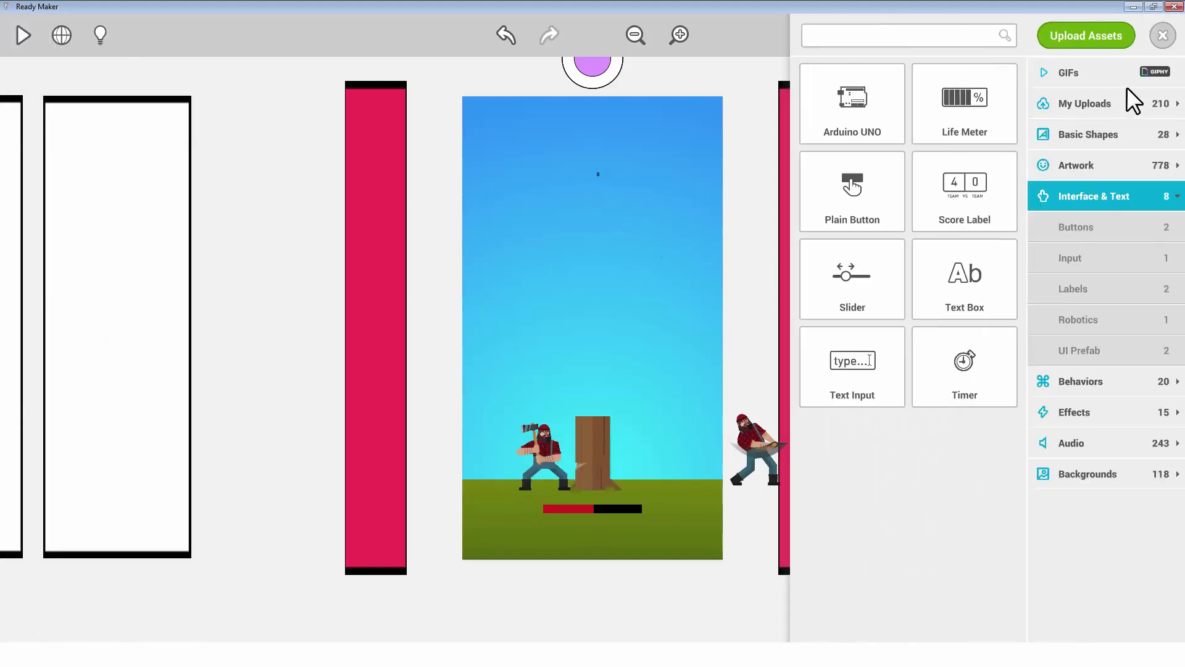
pyautogui.click(597, 173)
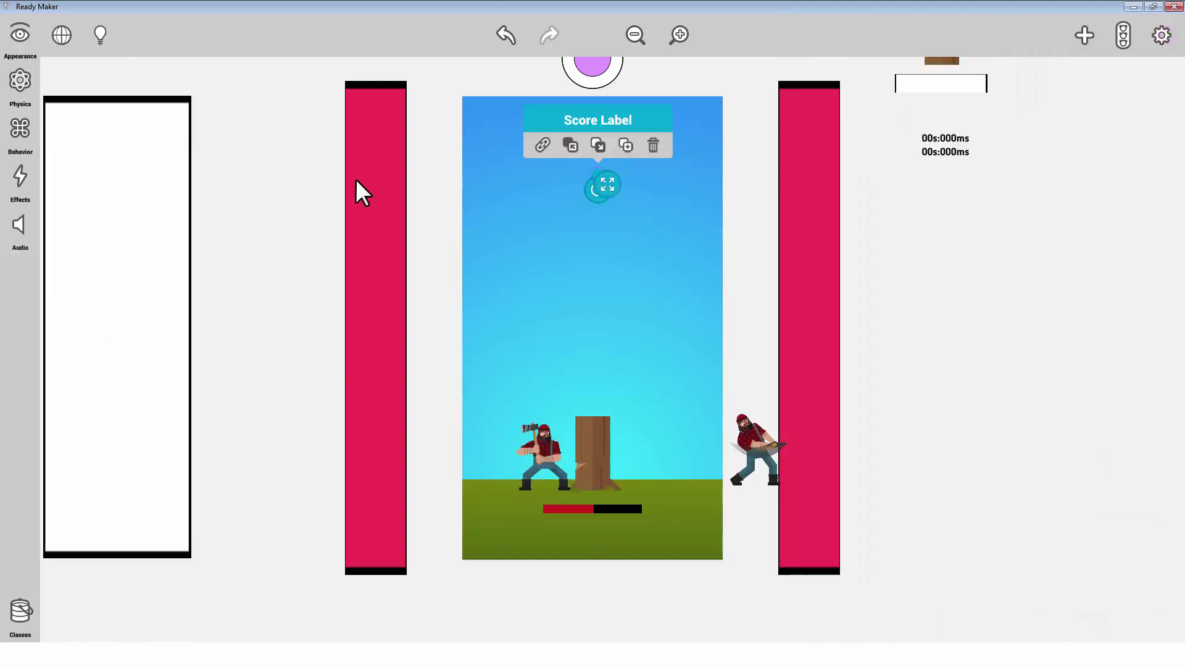
pyautogui.click(23, 32)
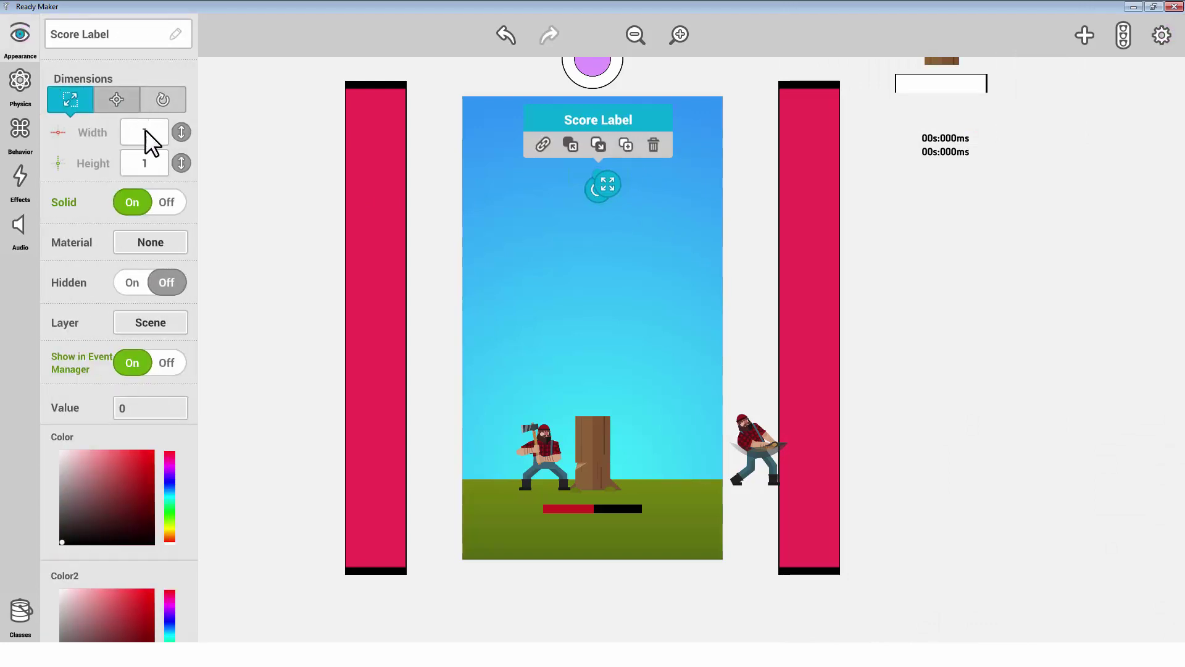
pyautogui.click(173, 202)
# Position the score label at X 0 and Y 1.8.
pyautogui.click(118, 100)
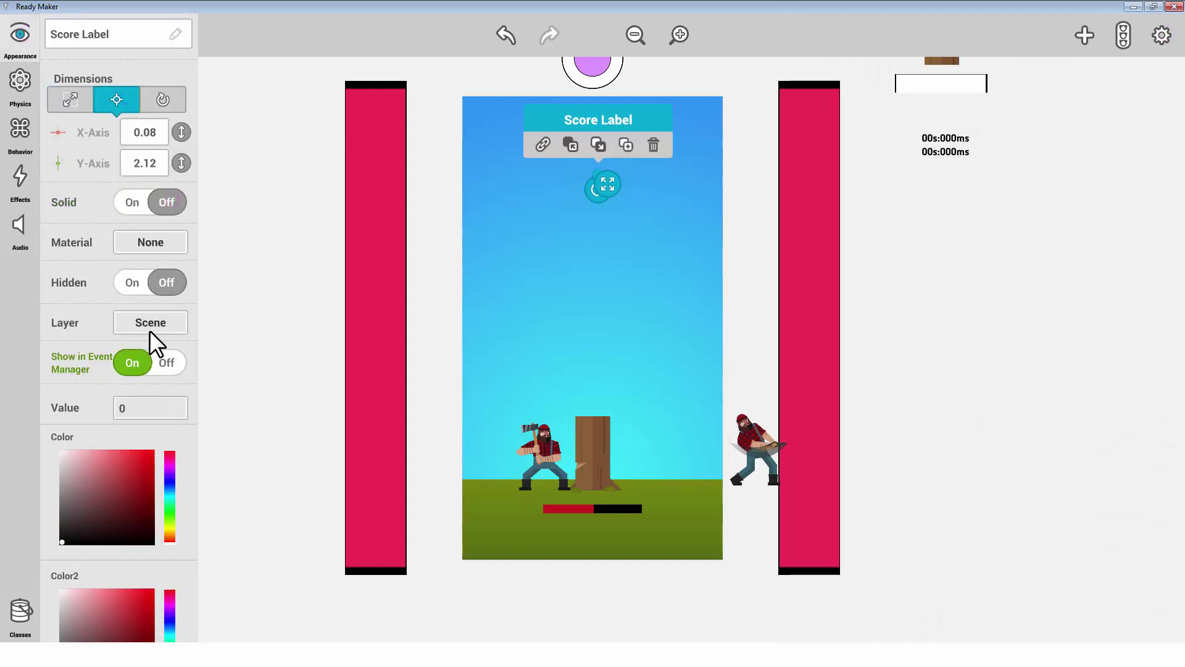
pyautogui.write('0')
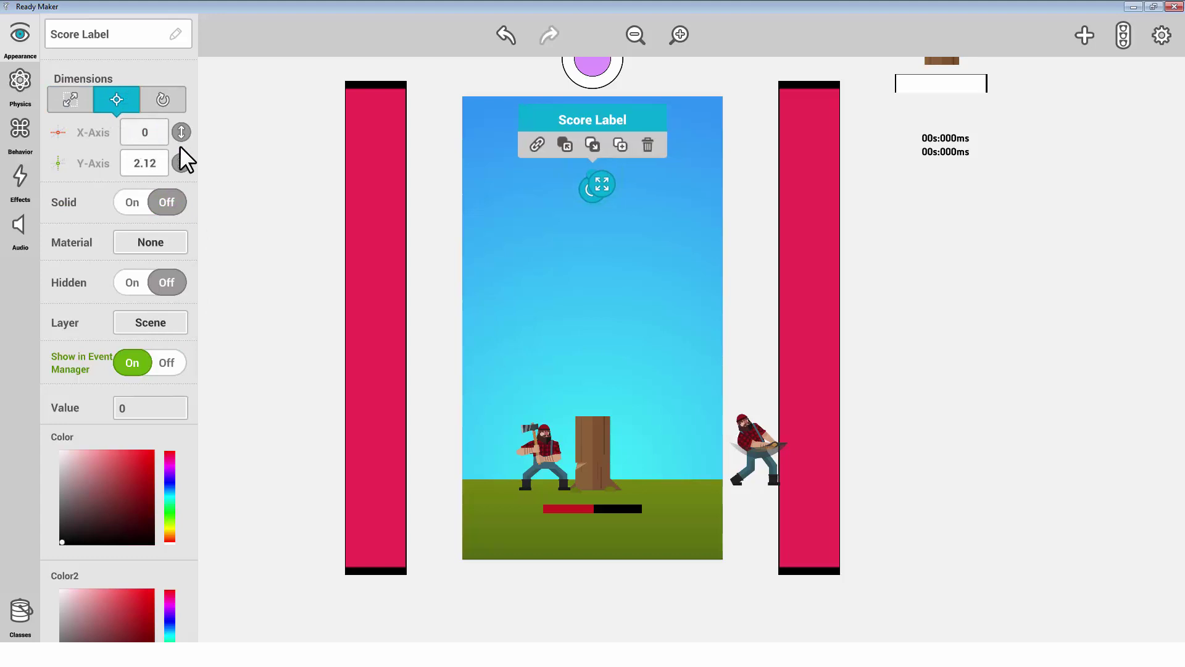
pyautogui.click(152, 164)
pyautogui.write('1.8')
pyautogui.press('Return')
# Make both score label colors white and set its font size to 50.
pyautogui.scroll(-3, 189, 482)
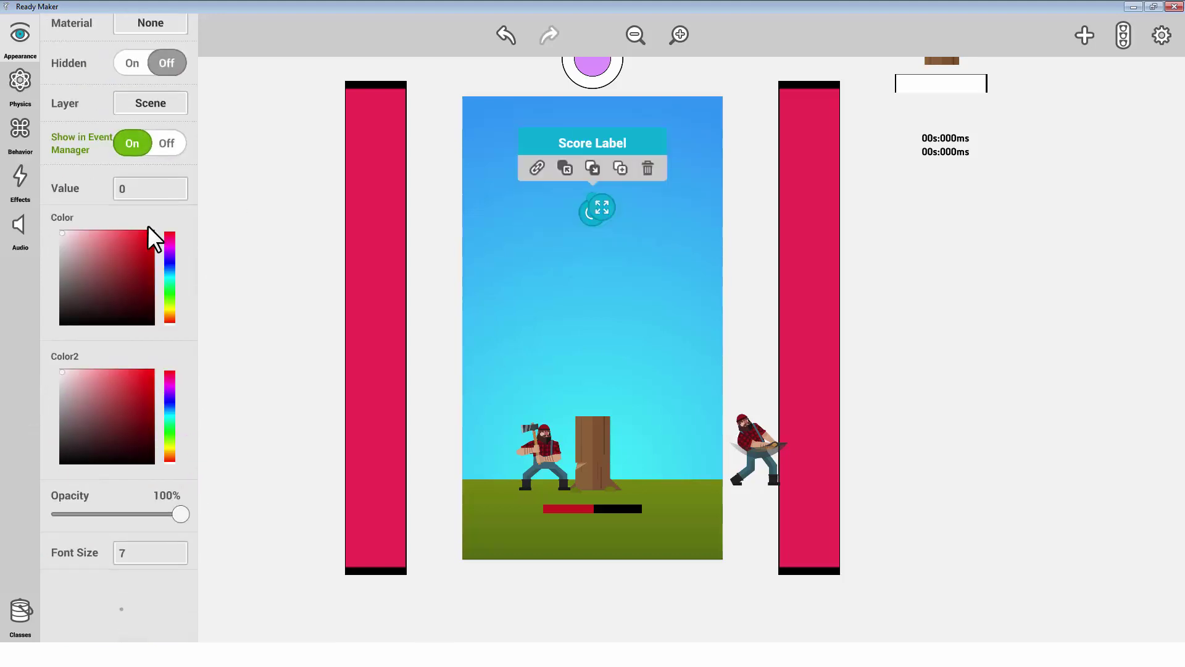
pyautogui.click(143, 553)
pyautogui.write('50')
pyautogui.click(826, 311)
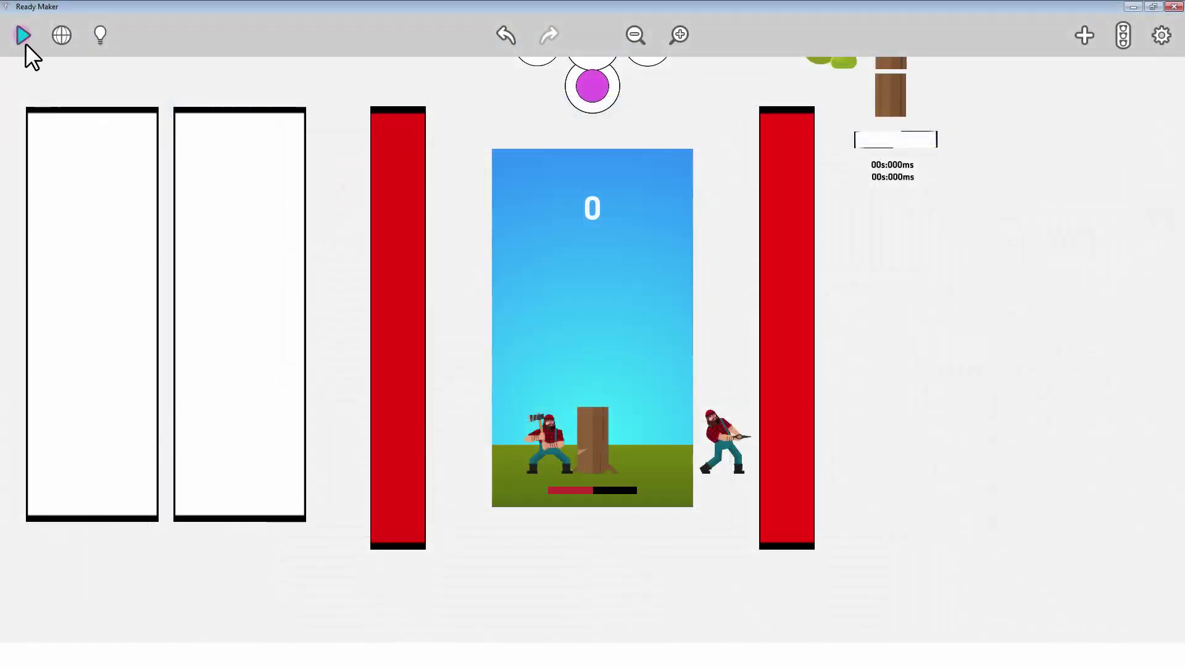
# Preview the game and chop on both sides of the tree to check the lumberjack, score and life meter, then return to editing.
pyautogui.click(24, 36)
pyautogui.click(552, 505)
pyautogui.click(551, 506)
pyautogui.click(551, 506)
pyautogui.click(554, 507)
pyautogui.click(558, 505)
pyautogui.click(558, 505)
pyautogui.click(583, 505)
pyautogui.click(653, 495)
pyautogui.click(653, 495)
pyautogui.click(653, 495)
pyautogui.click(653, 495)
pyautogui.click(653, 495)
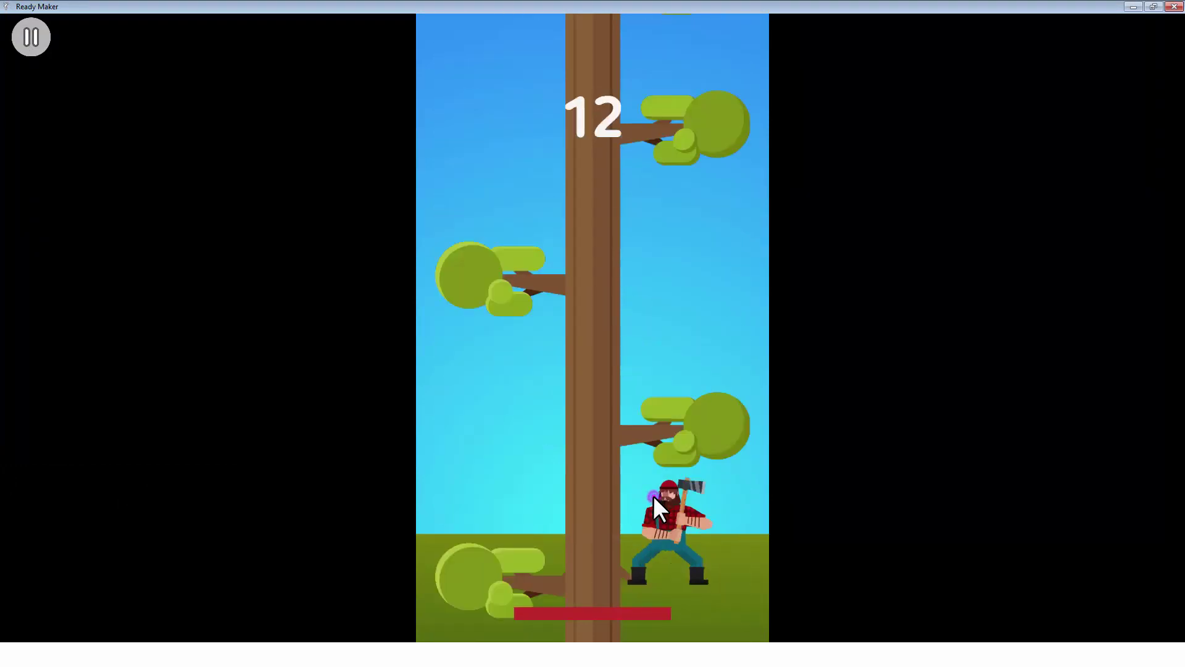
pyautogui.tripleClick(644, 492)
pyautogui.click(549, 475)
pyautogui.click(549, 476)
pyautogui.tripleClick(549, 476)
pyautogui.doubleClick(549, 476)
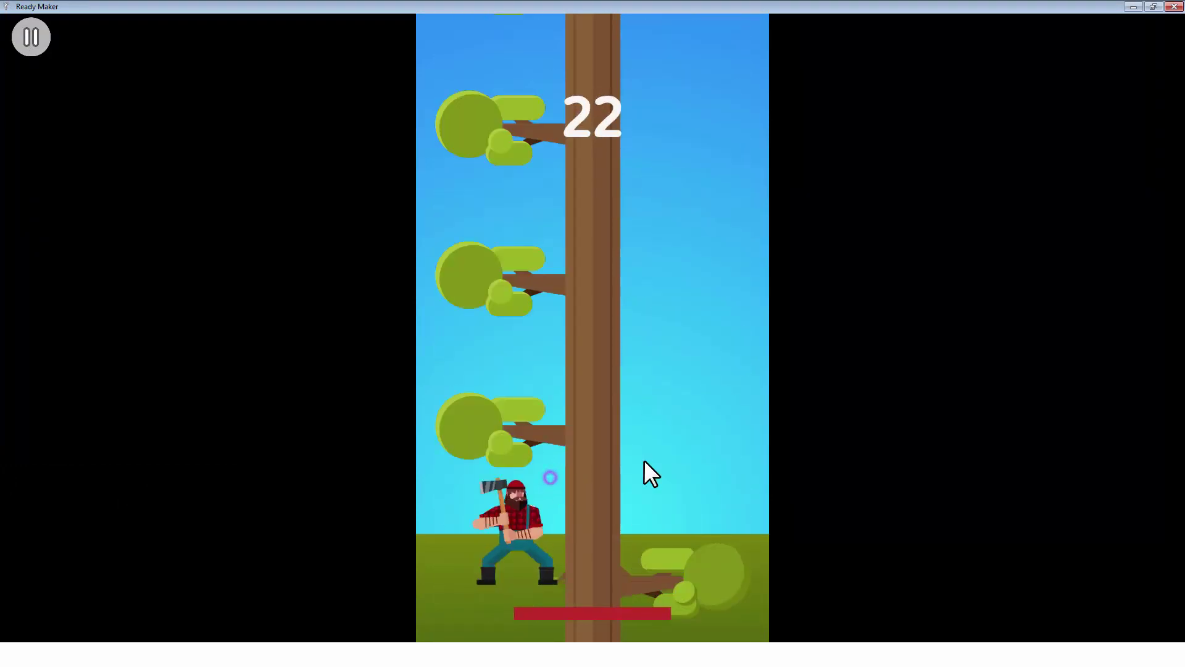
pyautogui.tripleClick(662, 455)
pyautogui.tripleClick(662, 455)
pyautogui.doubleClick(561, 445)
pyautogui.tripleClick(560, 444)
pyautogui.tripleClick(561, 445)
pyautogui.click(31, 37)
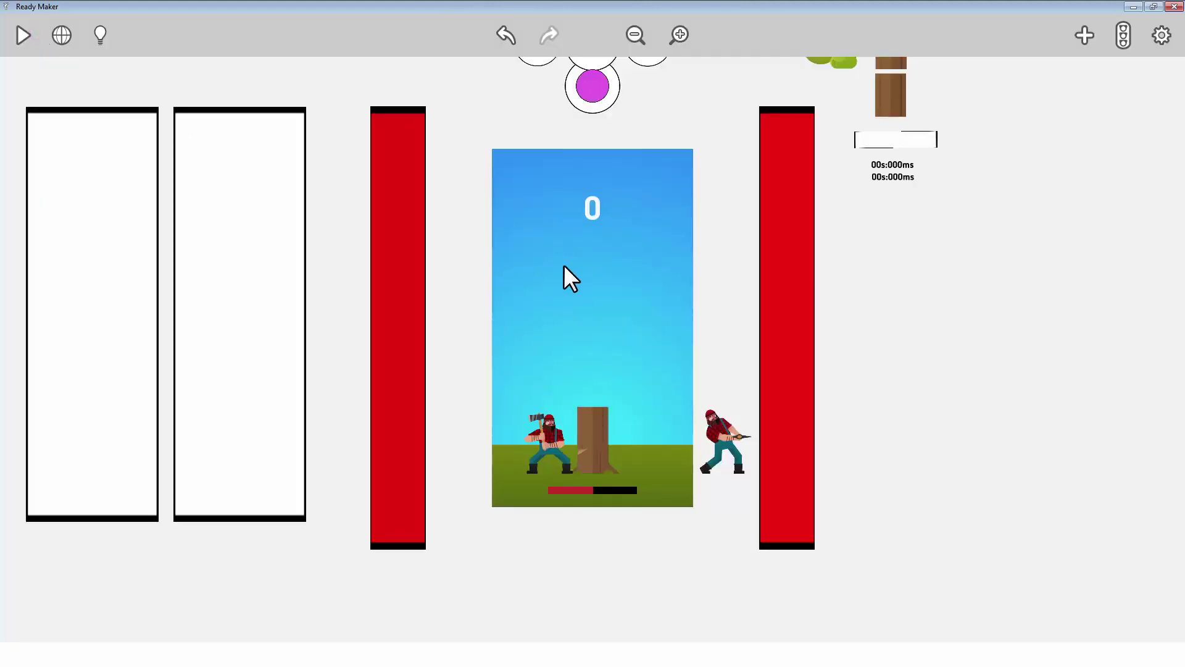
# Add a Counter behavior named Difficulty to the Player lumberjack.
pyautogui.click(997, 484)
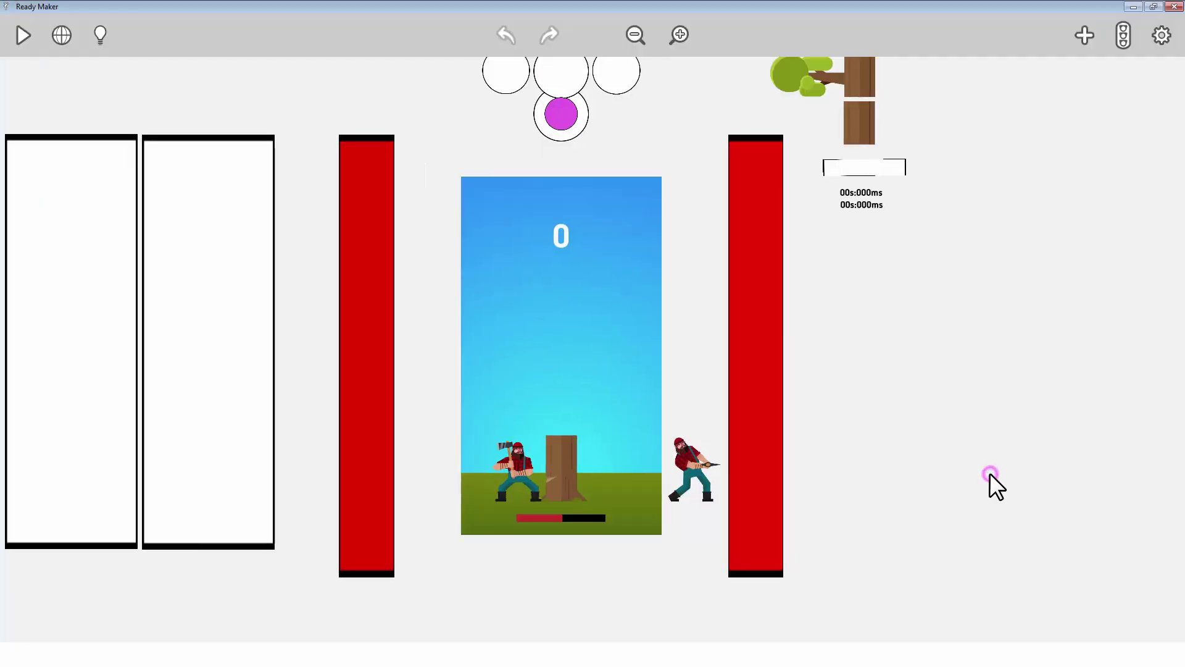
pyautogui.click(526, 462)
pyautogui.click(11, 141)
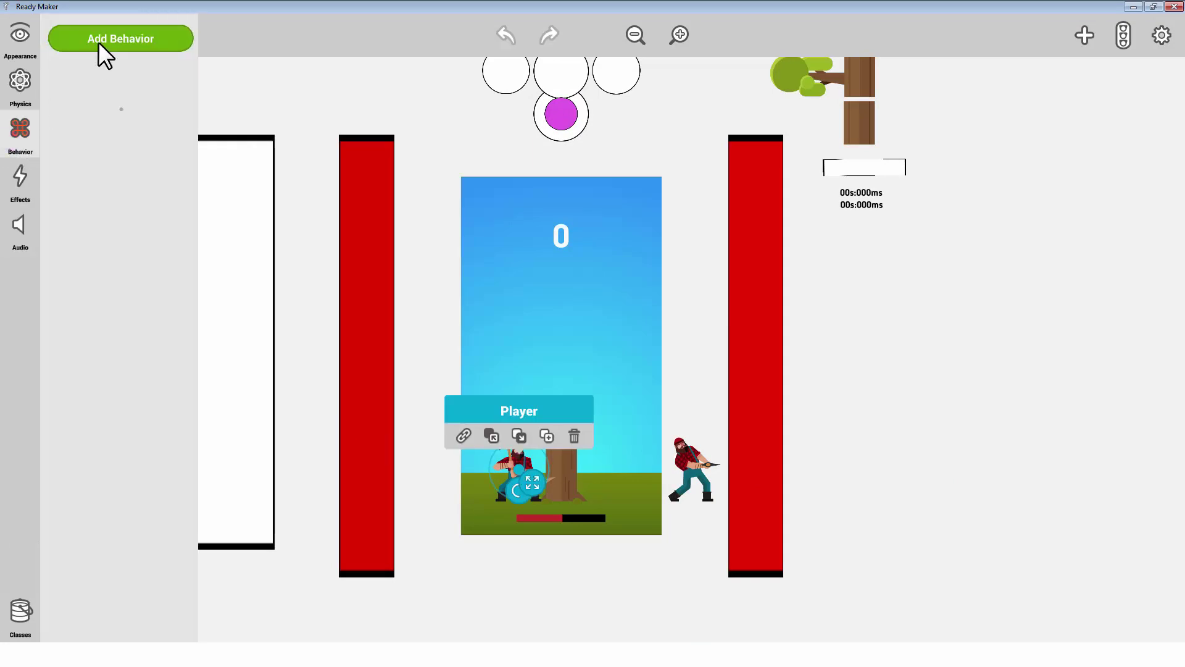
pyautogui.click(99, 42)
pyautogui.moveTo(858, 198); pyautogui.dragTo(123, 138)
pyautogui.click(146, 121)
pyautogui.write('Difficulty')
pyautogui.click(20, 133)
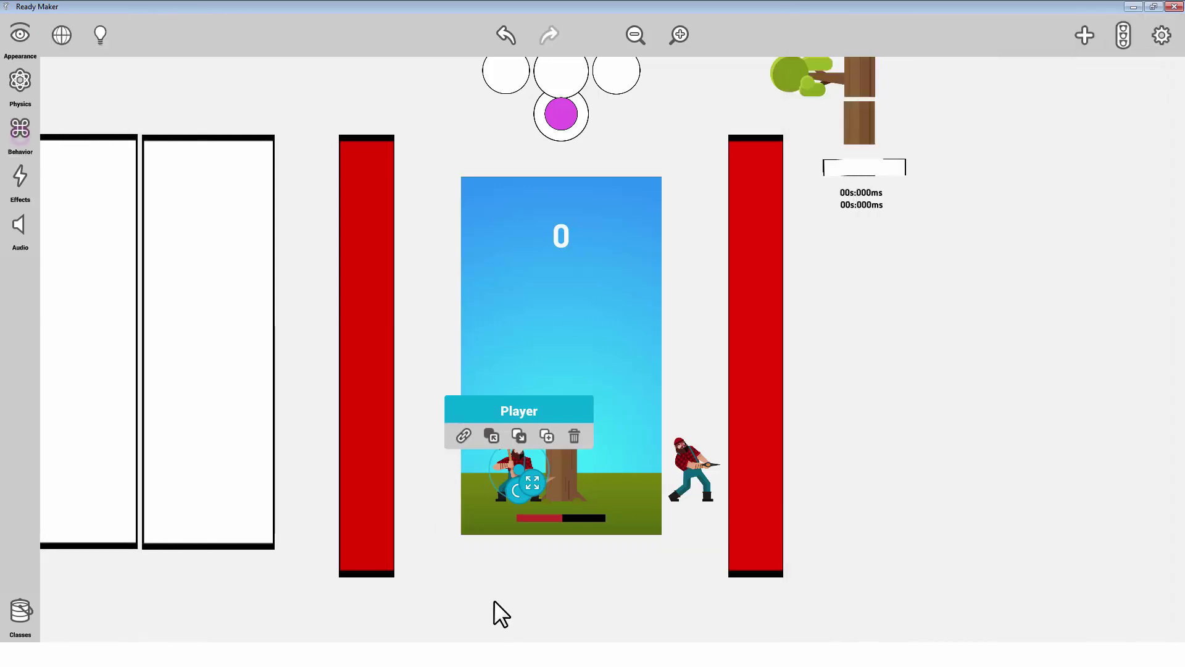
pyautogui.click(501, 604)
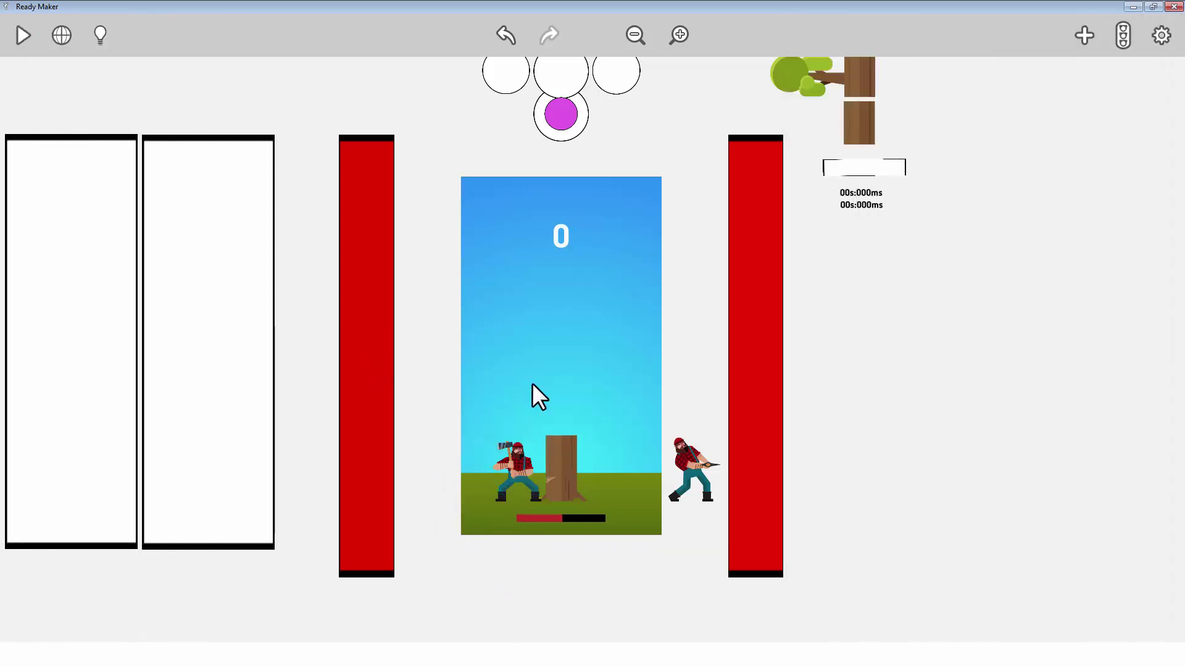
# Create a class named Destroyer for the Destroyer Left bar.
pyautogui.click(353, 337)
pyautogui.click(21, 609)
pyautogui.click(126, 43)
pyautogui.click(99, 103)
pyautogui.write('Des')
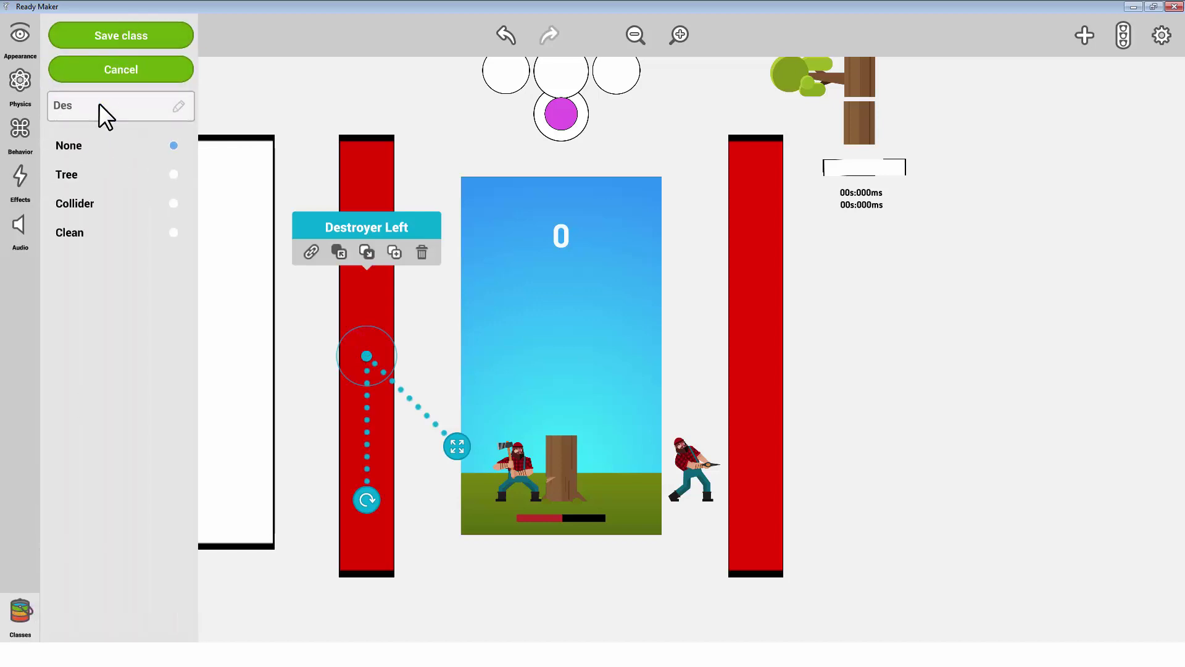
pyautogui.write('troyer')
pyautogui.click(125, 37)
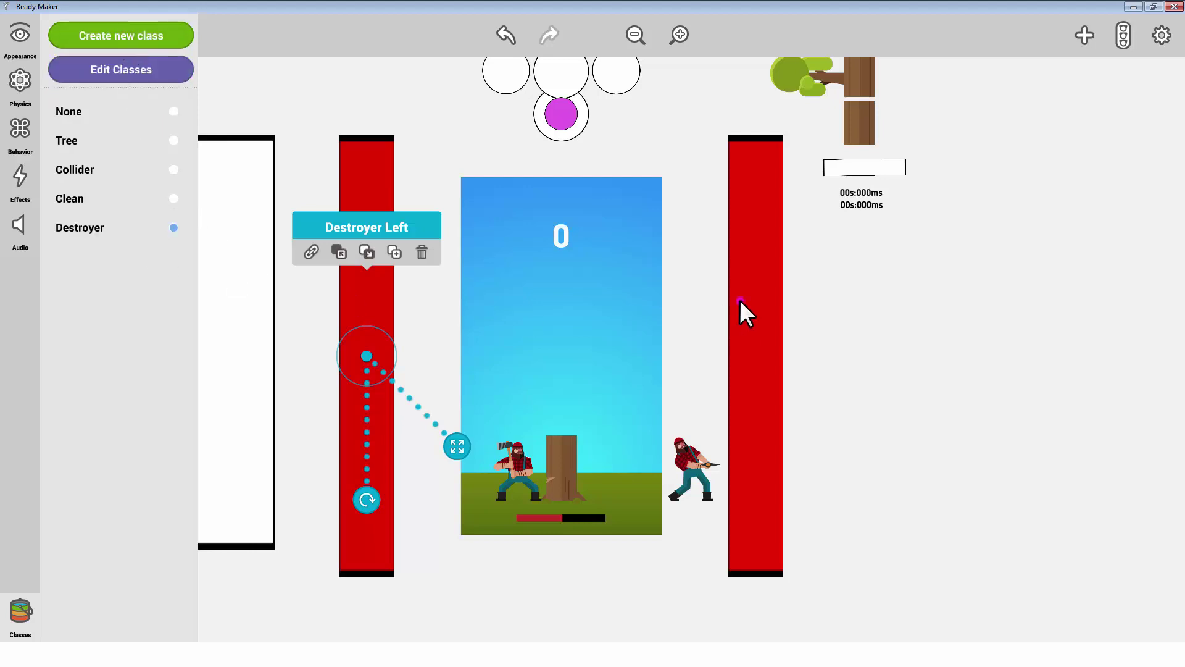
# Assign the Destroyer class to the Destroyer Right bar.
pyautogui.click(739, 299)
pyautogui.click(25, 611)
pyautogui.click(176, 228)
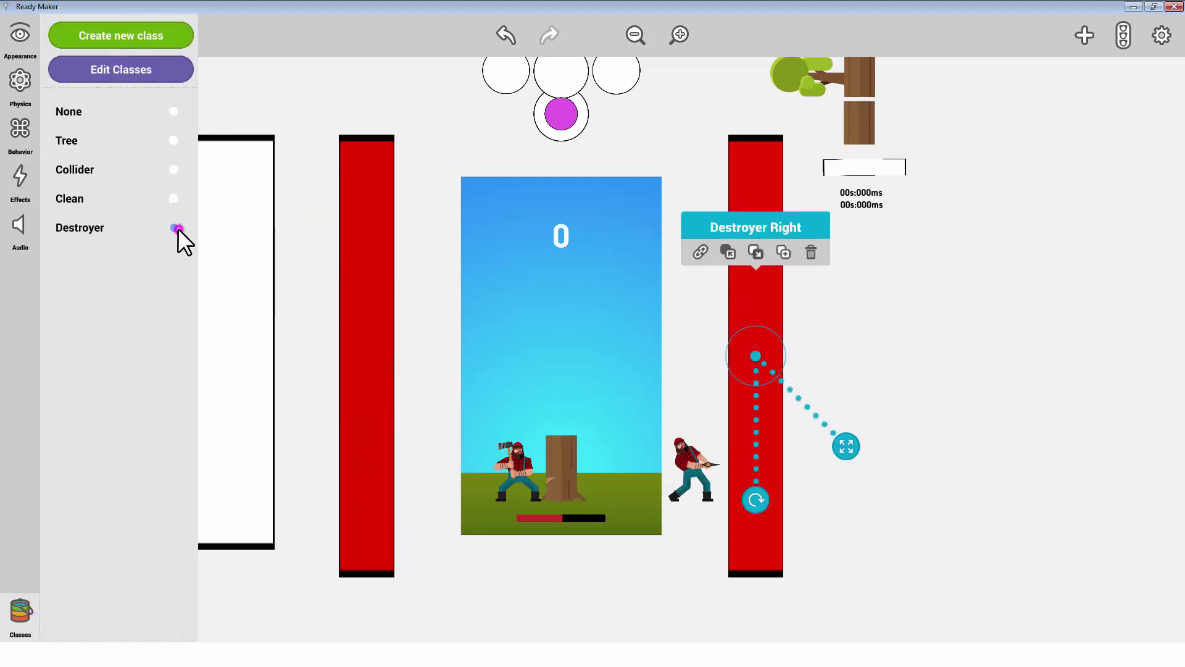
pyautogui.click(21, 611)
pyautogui.click(955, 443)
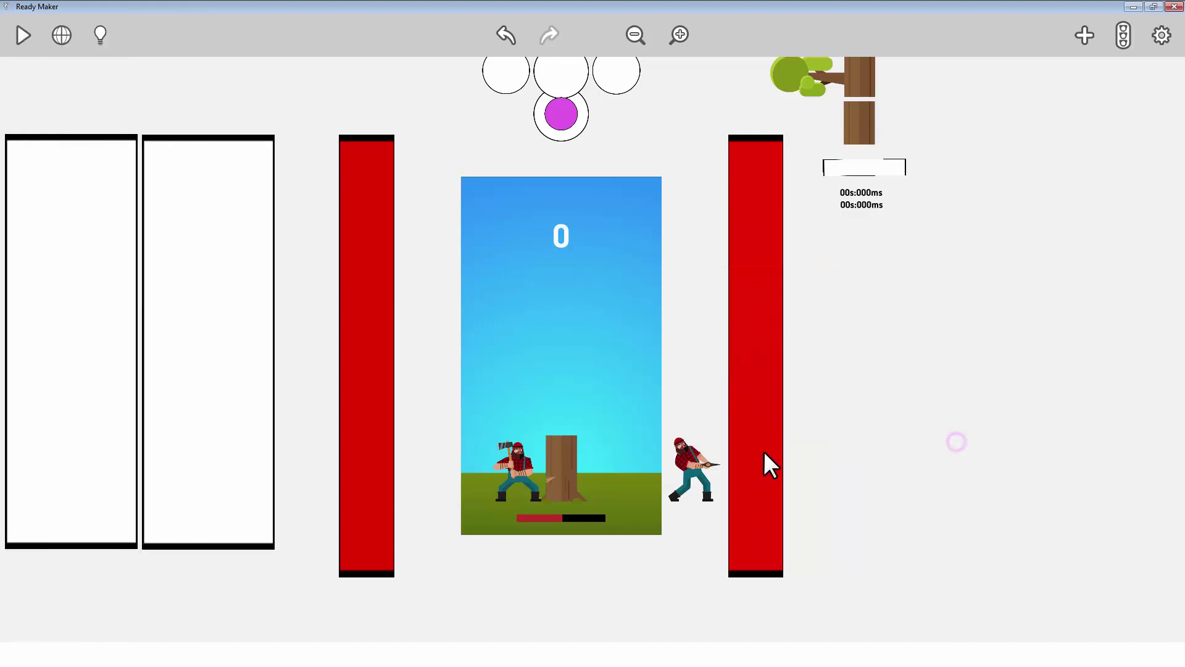
# Add a Counter behavior named isCut to the TreeClean trunk piece.
pyautogui.moveTo(880, 267); pyautogui.dragTo(691, 494)
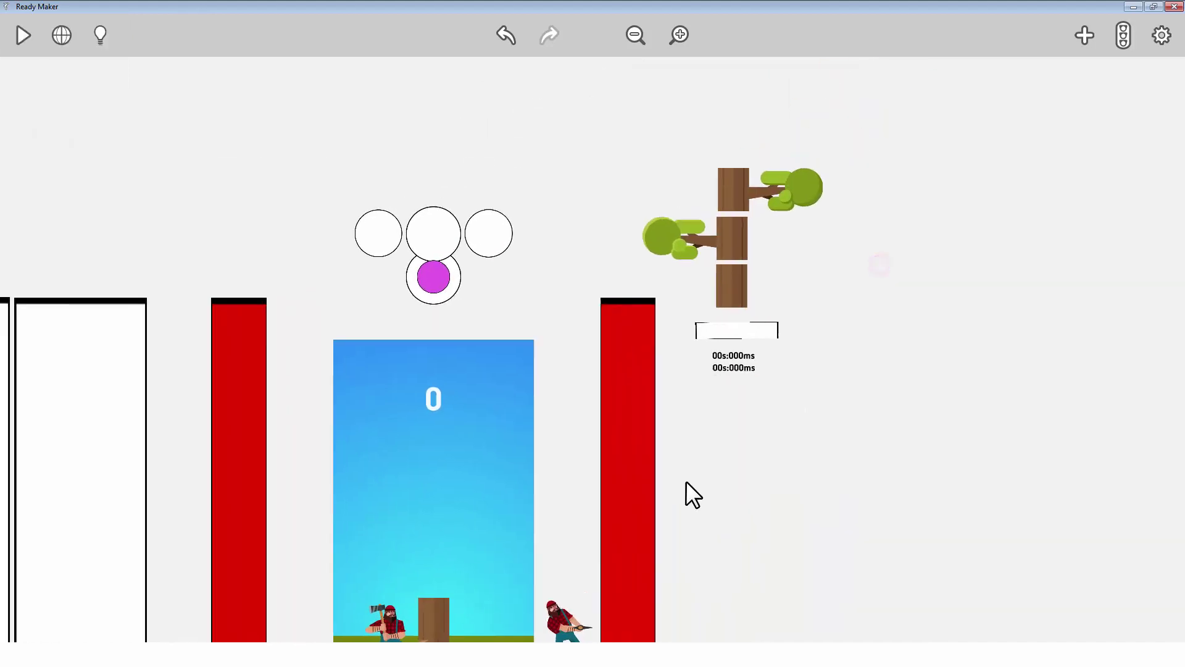
pyautogui.click(719, 302)
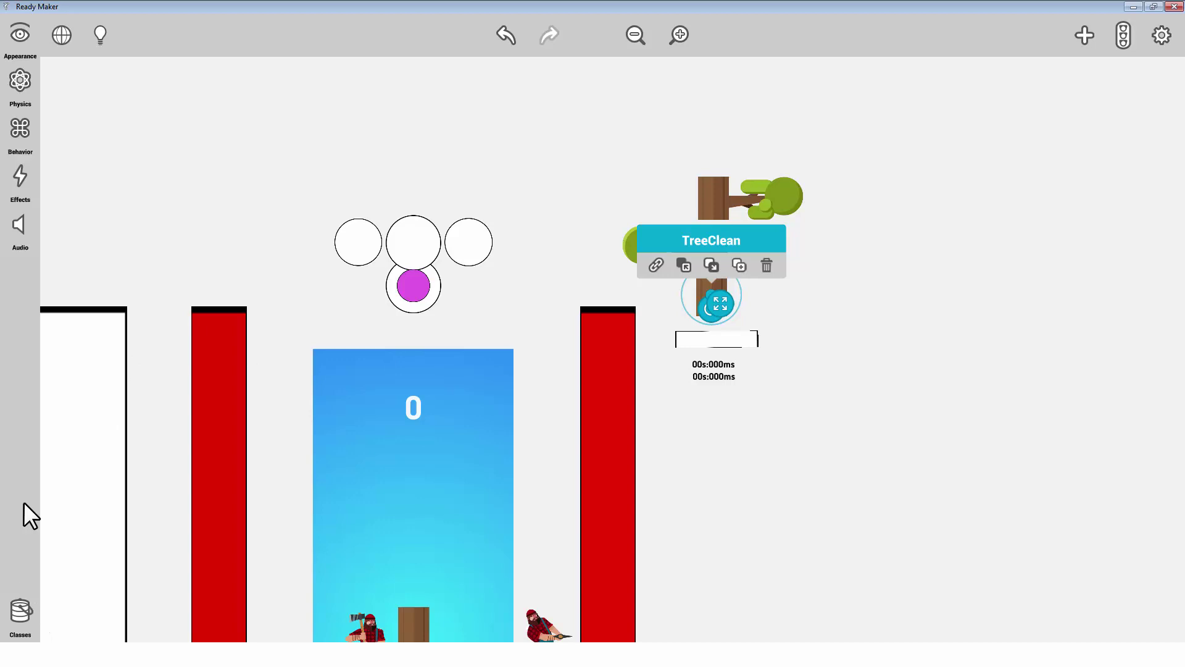
pyautogui.click(23, 141)
pyautogui.click(138, 39)
pyautogui.moveTo(851, 243); pyautogui.dragTo(134, 127)
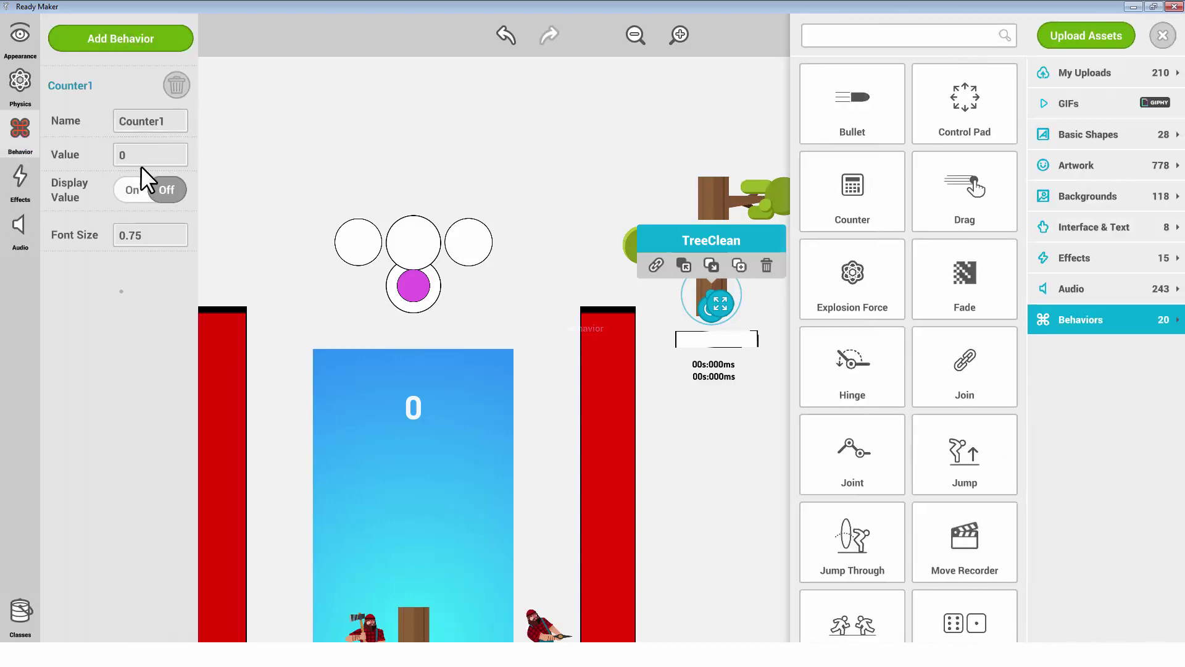
pyautogui.click(141, 117)
pyautogui.click(33, 148)
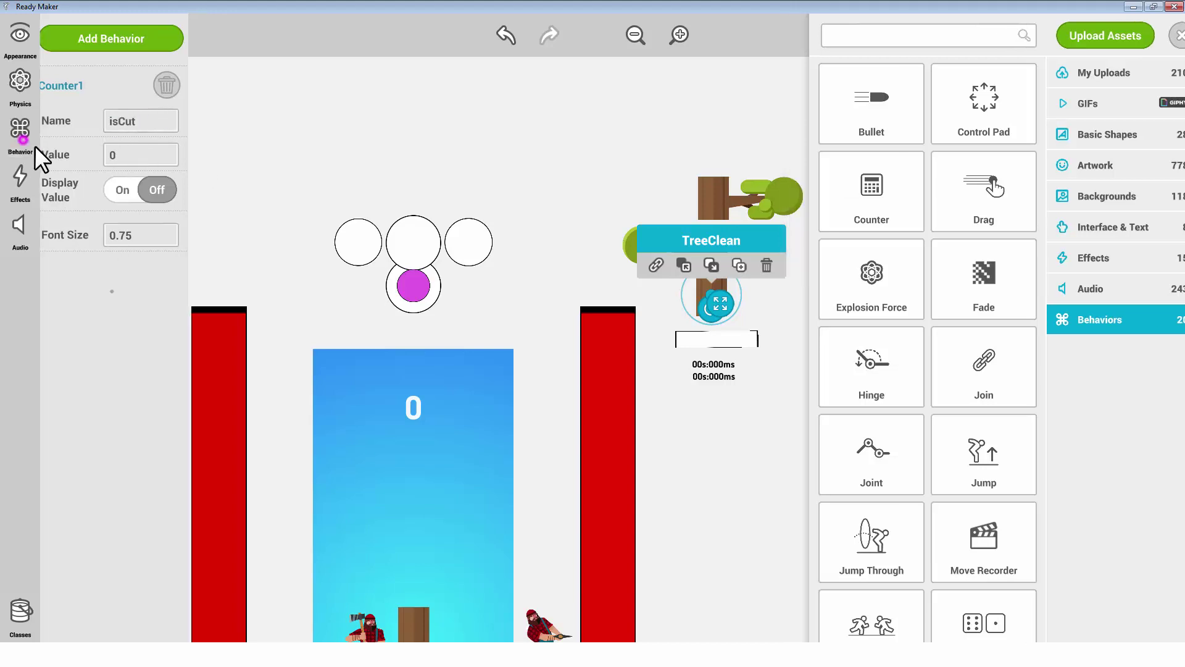